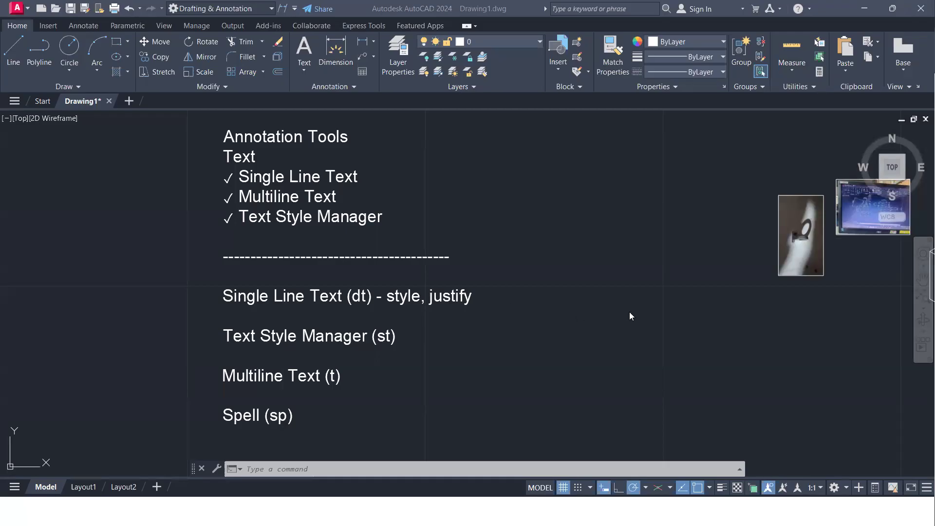
Draw a rectangle with length 100 and width 50 in the empty space to the right of the bracket drawing
middle_click_drag(768, 312, 555, 305)
scroll(547, 309, "up", 8)
scroll(533, 318, "down", 4)
scroll(516, 316, "up", 5)
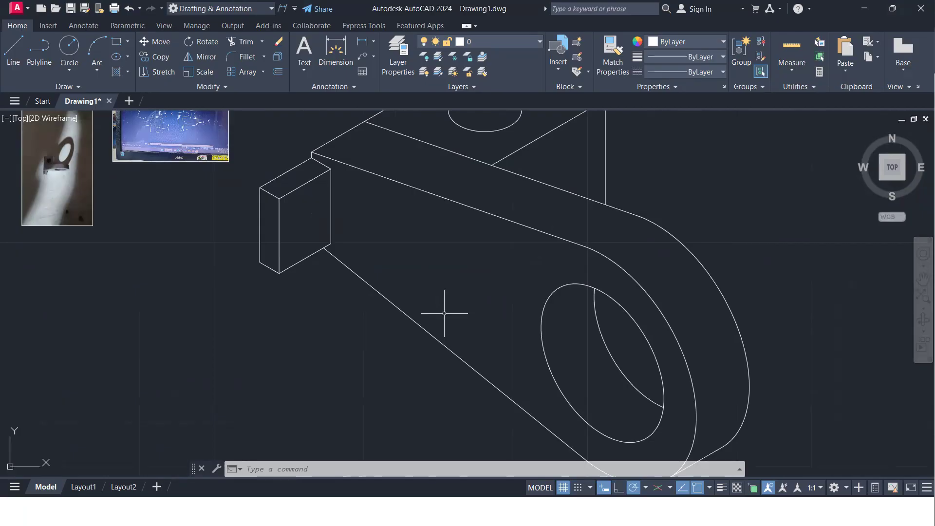
scroll(444, 313, "down", 5)
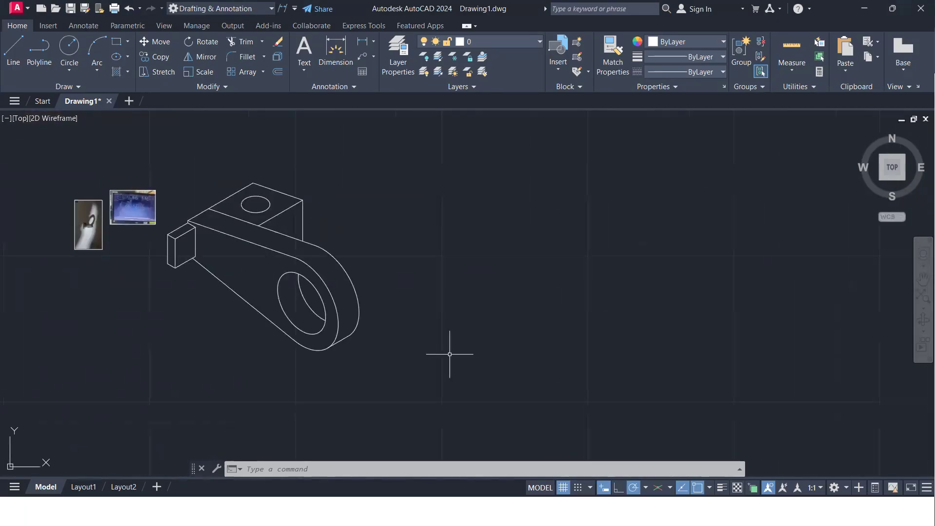
type("rec")
key("Return")
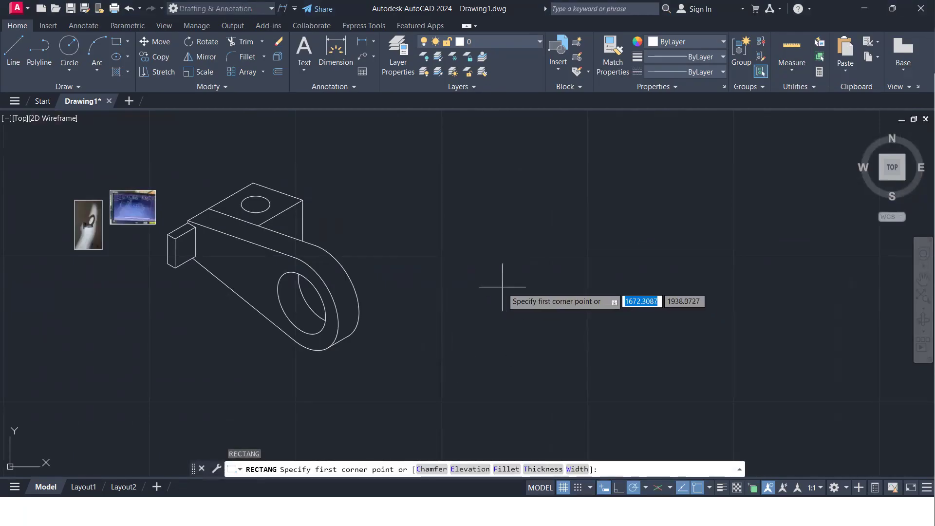
left_click(507, 301)
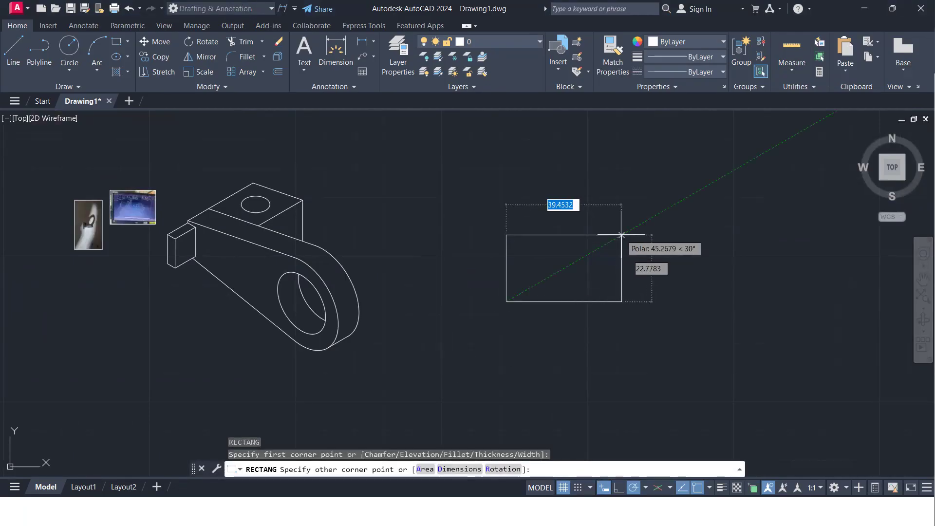
type("d")
key("Return")
type("100")
key("Return")
type("50")
key("Return")
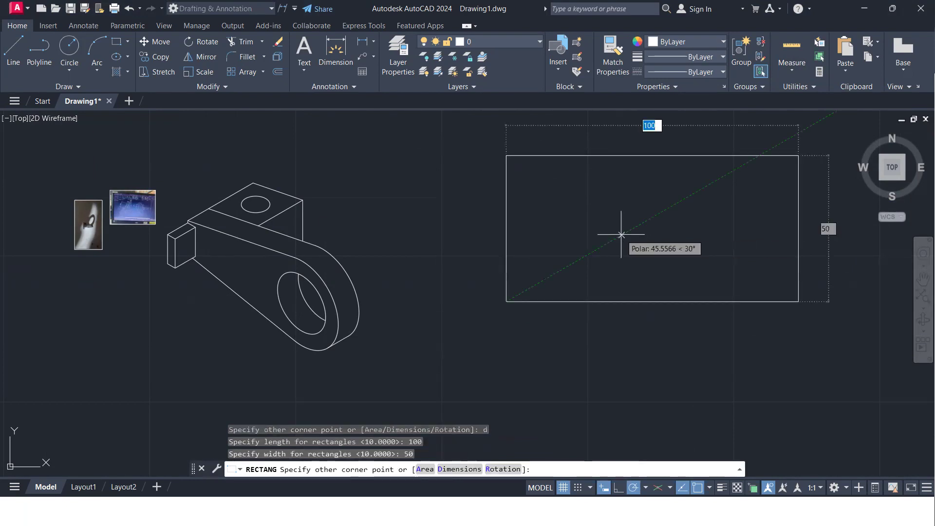
left_click(620, 234)
Draw a circle with radius 50 in the empty space to the right of the rectangle
scroll(654, 304, "down", 3)
middle_click_drag(654, 305, 366, 338)
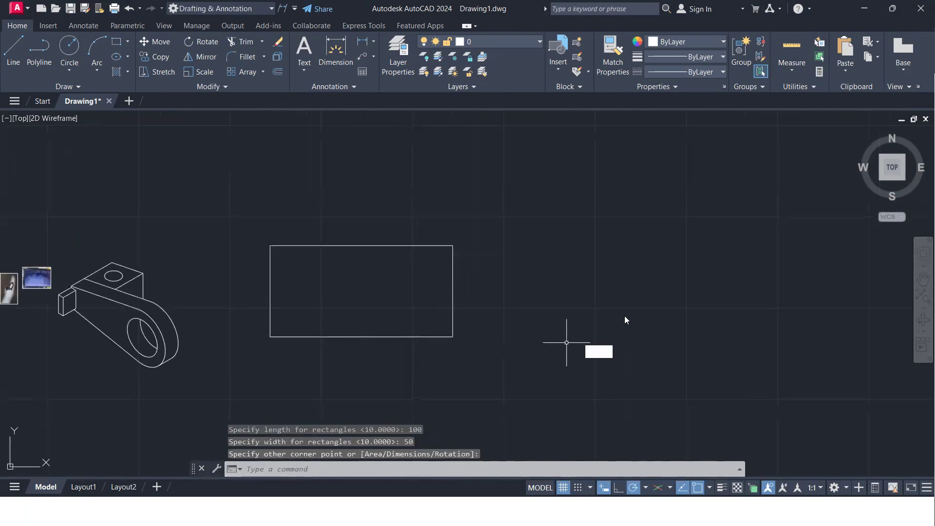
type("c")
key("Return")
left_click(671, 268)
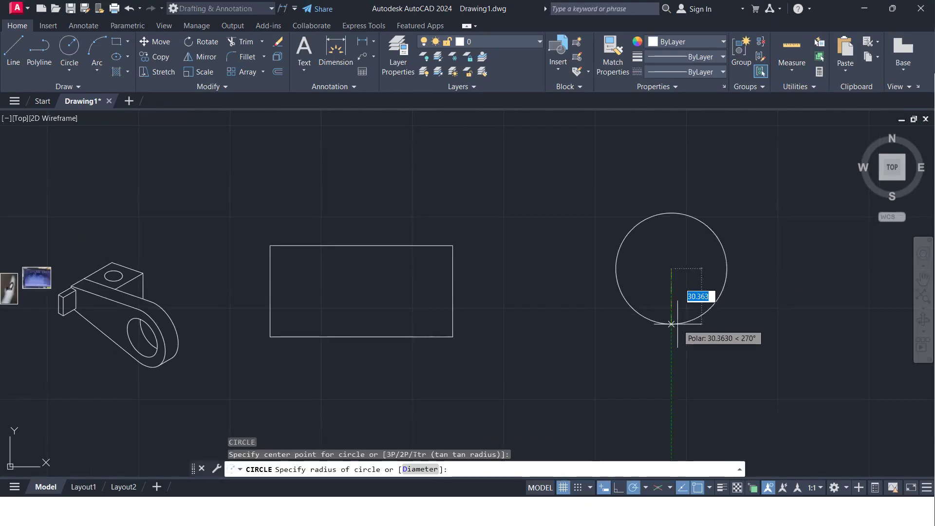
type("50")
key("Return")
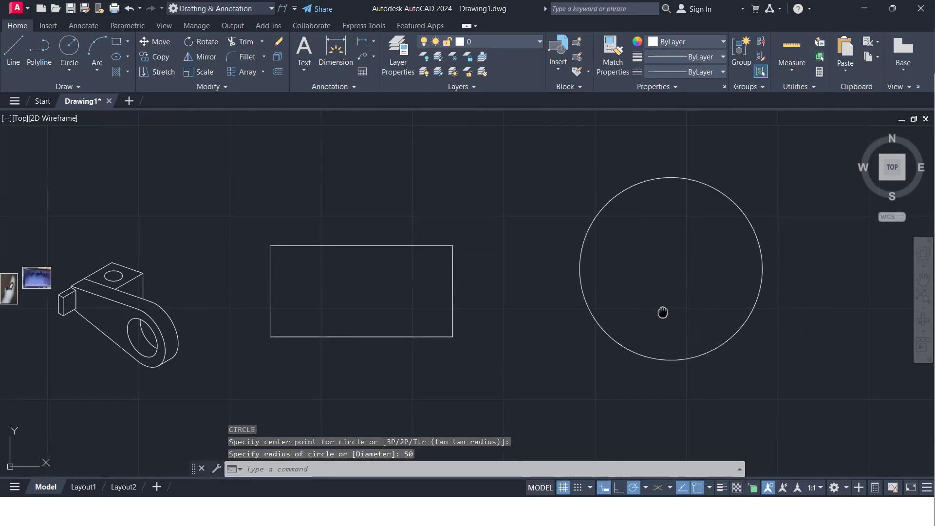
middle_click_drag(663, 312, 609, 341)
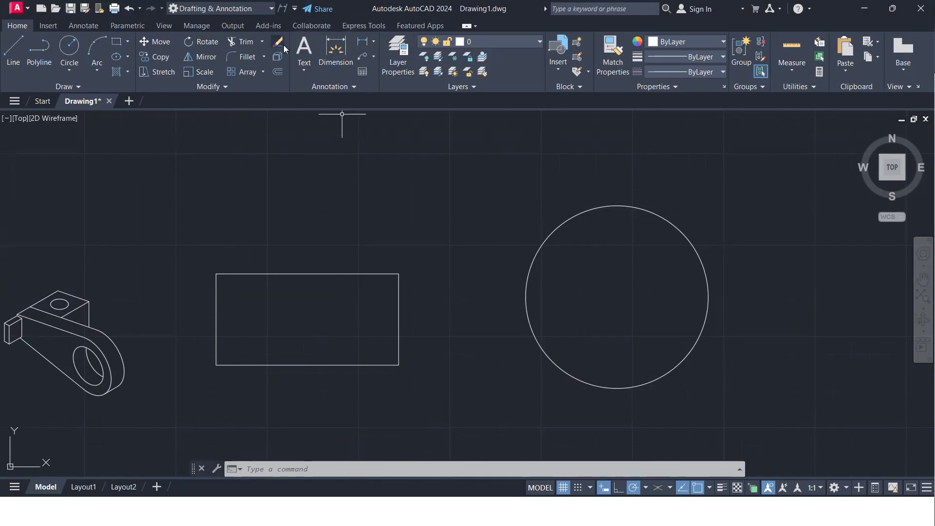
Examine the Annotation Tools notes and the available variants of the text and leader commands
scroll(201, 212, "down", 4)
middle_click_drag(150, 232, 504, 263)
scroll(384, 270, "up", 8)
scroll(360, 283, "up", 4)
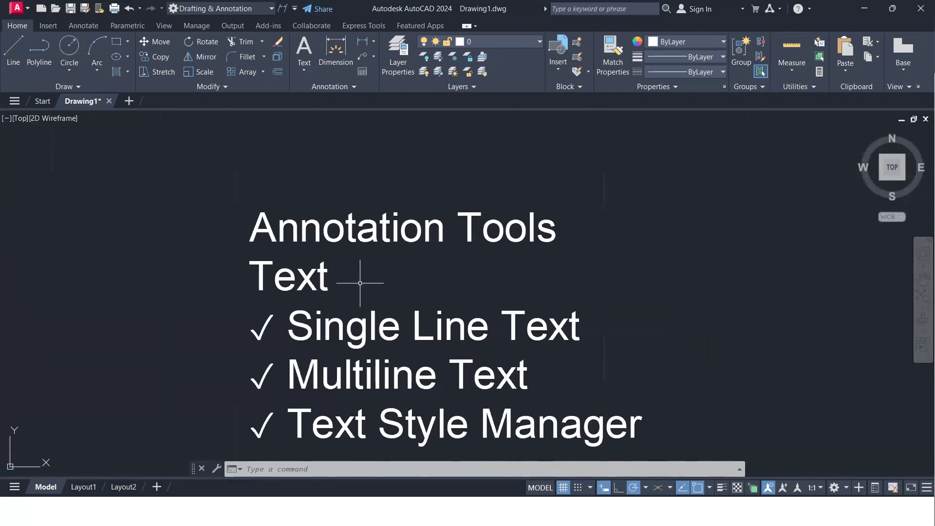
scroll(359, 276, "down", 4)
middle_click_drag(360, 265, 276, 222)
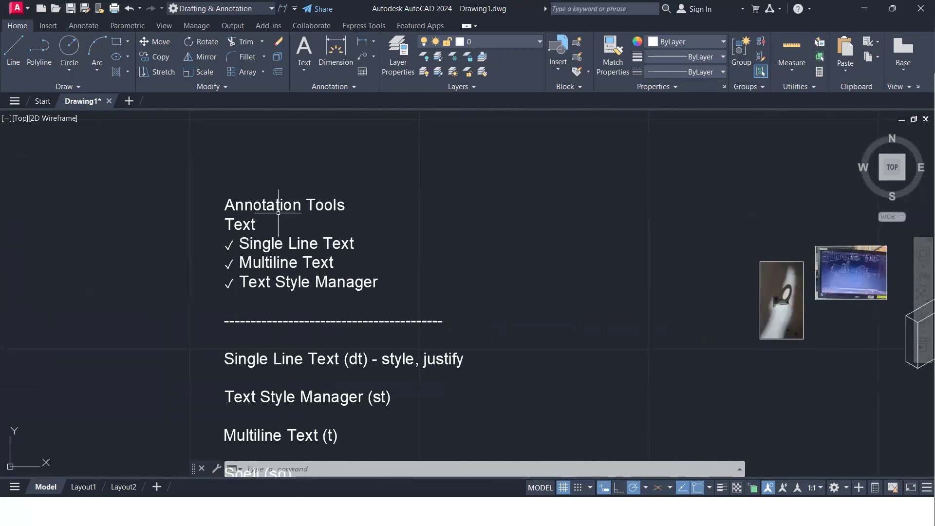
left_click(305, 72)
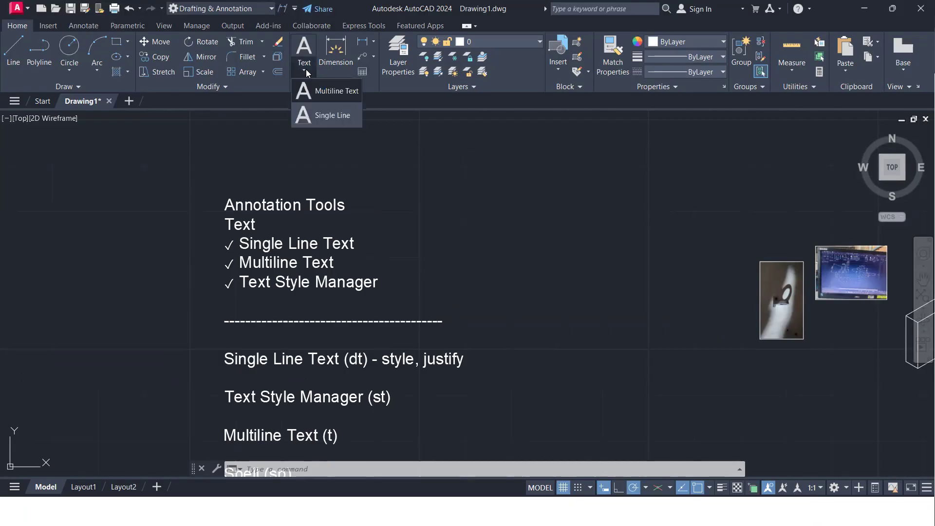
left_click(375, 55)
left_click(373, 59)
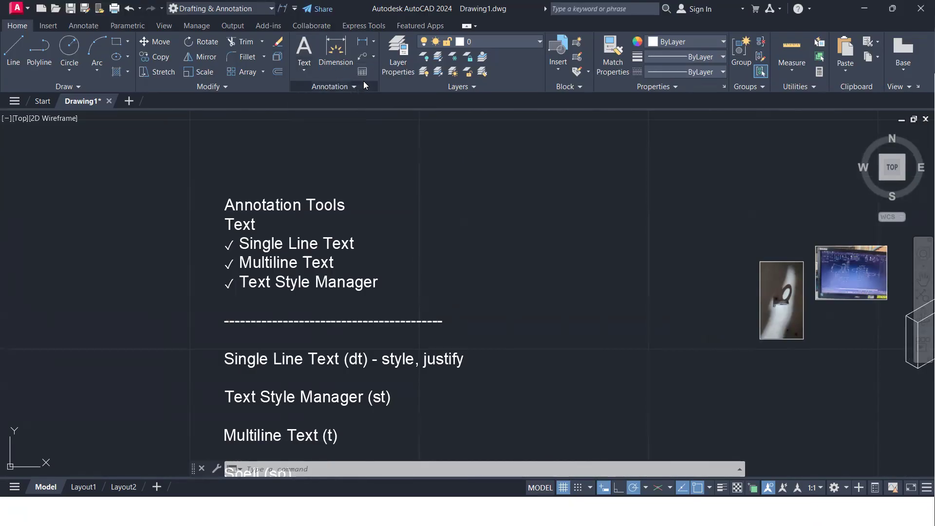
Review the bracket drawing beside the notes and the choice between multiline and single-line text
scroll(331, 122, "down", 4)
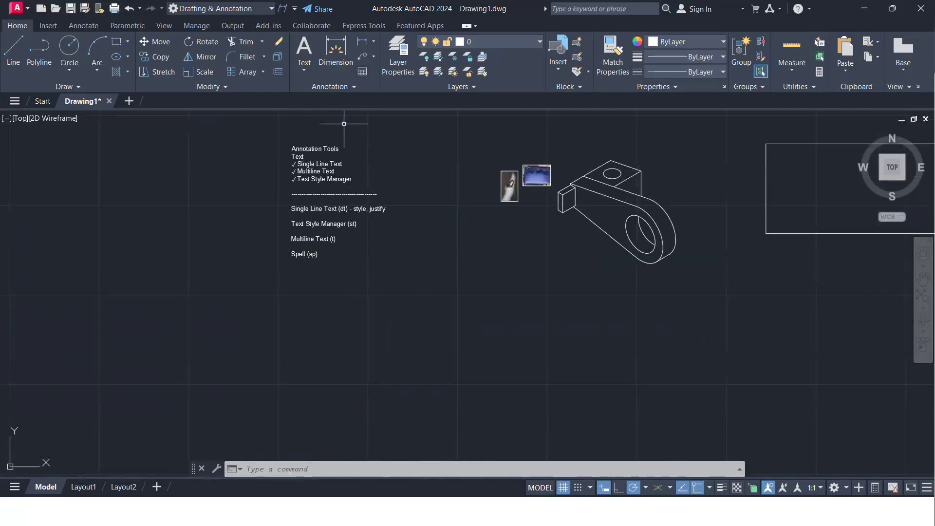
middle_click_drag(340, 127, 256, 167)
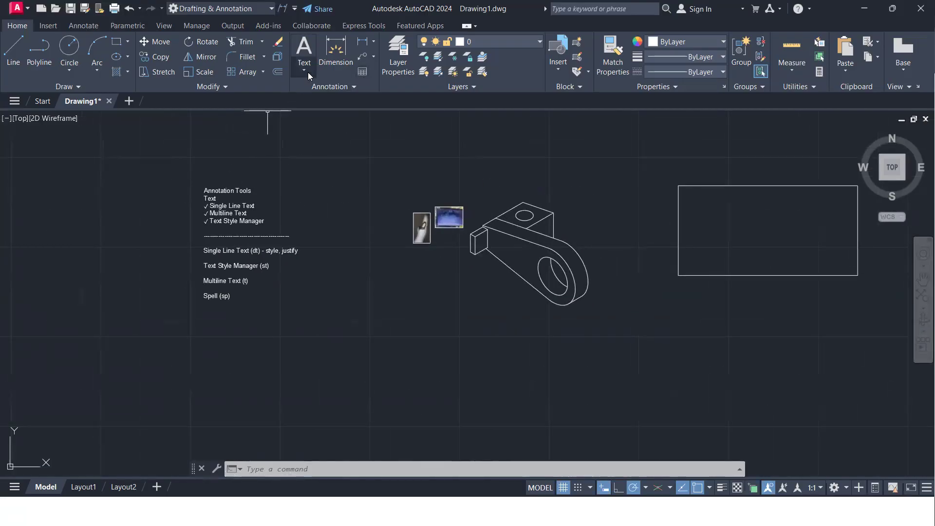
mouse_move(641, 292)
middle_mouse_down()
mouse_move(381, 374)
mouse_move(344, 342)
mouse_move(362, 322)
mouse_move(441, 302)
middle_mouse_up()
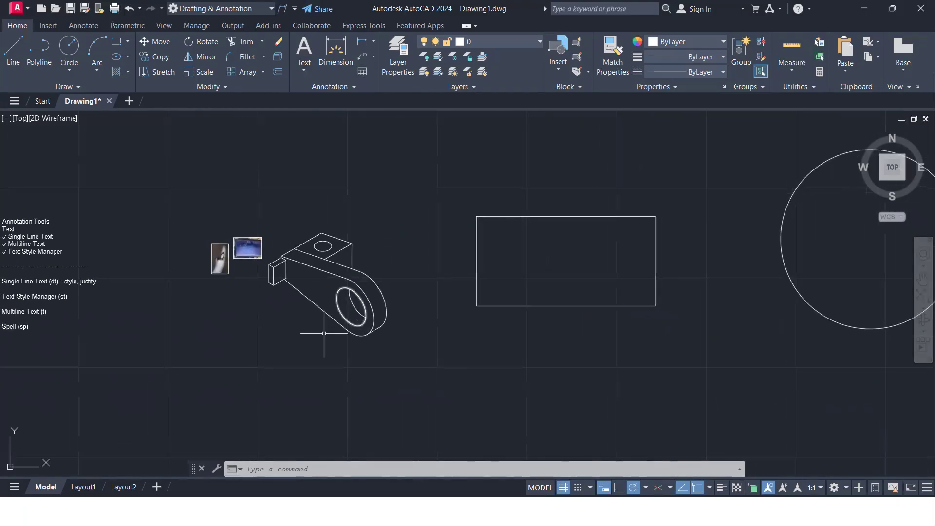
middle_click_drag(261, 342, 329, 297)
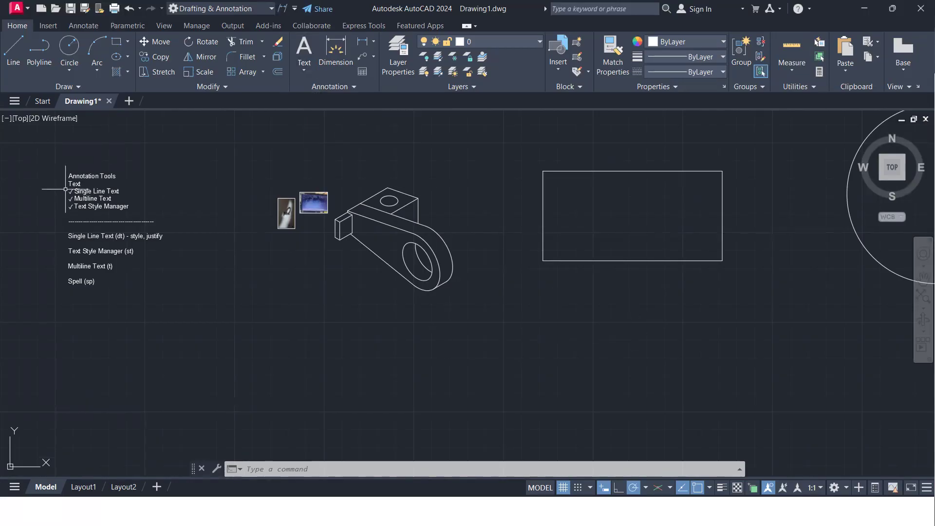
middle_click_drag(67, 189, 130, 210)
scroll(130, 211, "up", 6)
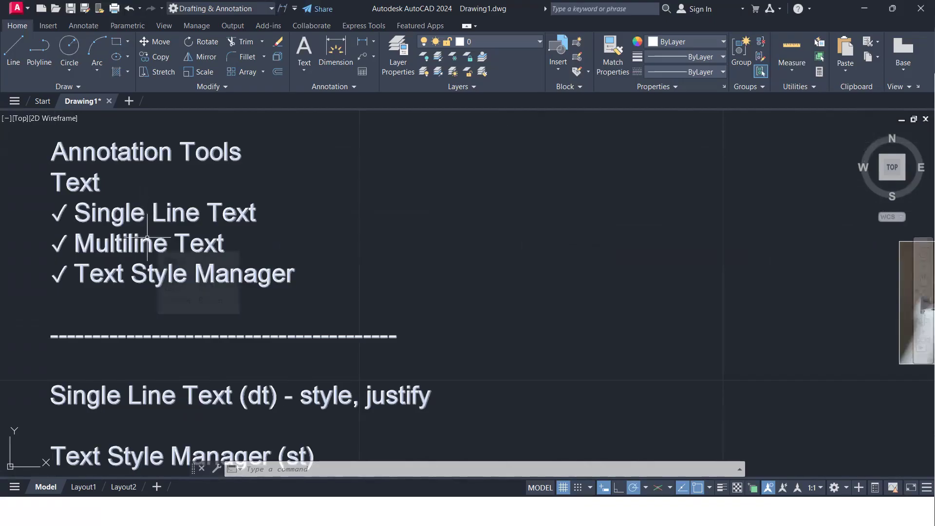
left_click(310, 74)
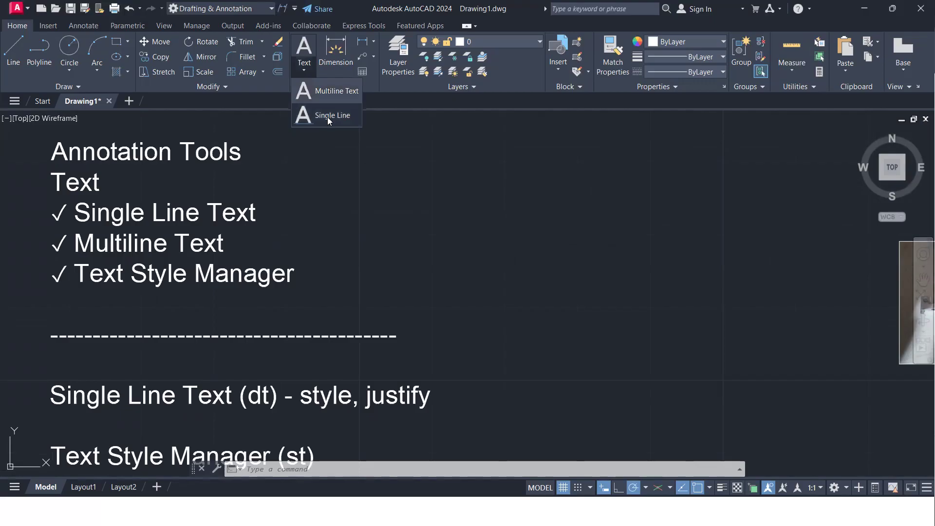
scroll(343, 134, "down", 6)
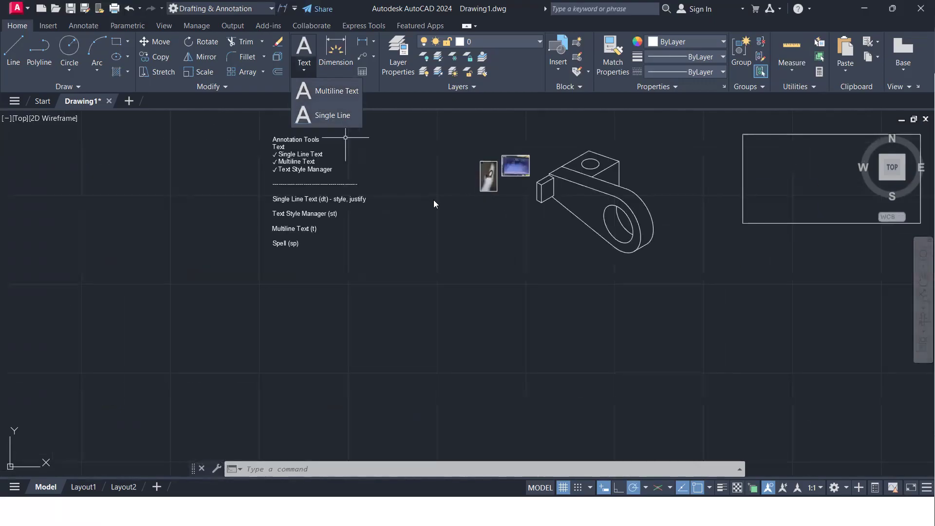
left_click(378, 166)
Place the start of a single-line text in the empty space below the bracket, with height 5 and the default rotation of 0
mouse_move(520, 313)
middle_mouse_down()
mouse_move(403, 238)
mouse_move(362, 246)
mouse_move(401, 300)
middle_mouse_up()
scroll(353, 239, "up", 4)
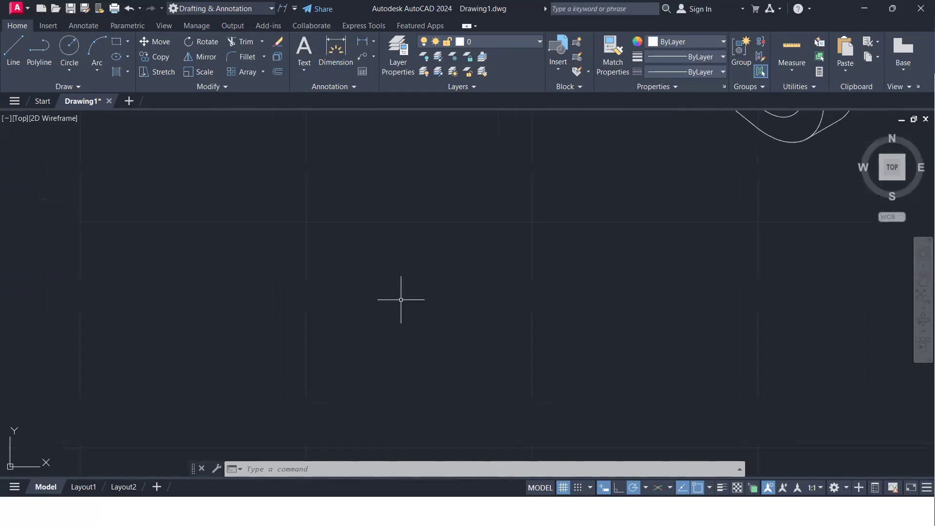
type("DT")
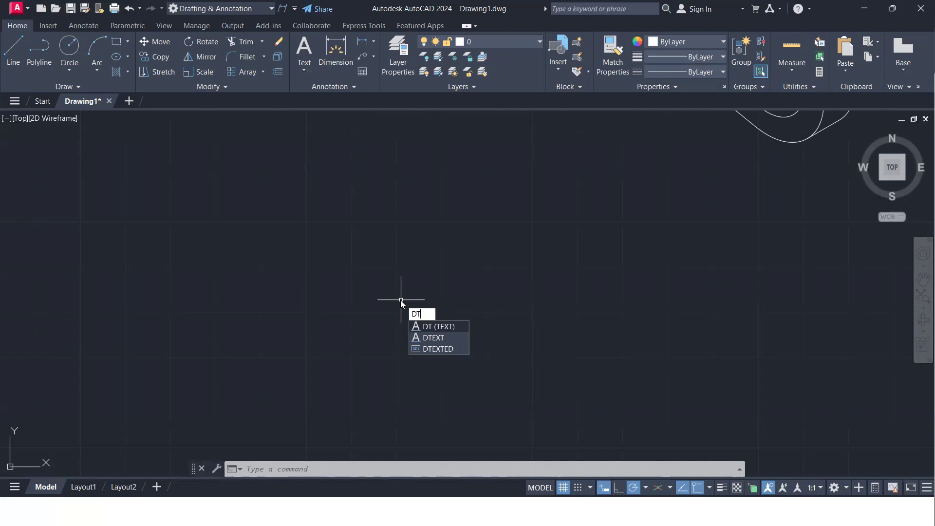
key("Return")
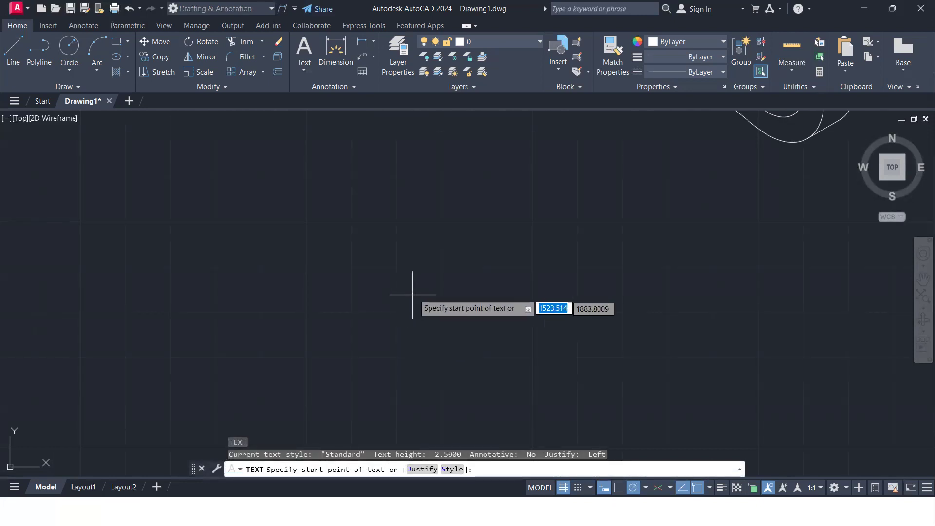
left_click(402, 265)
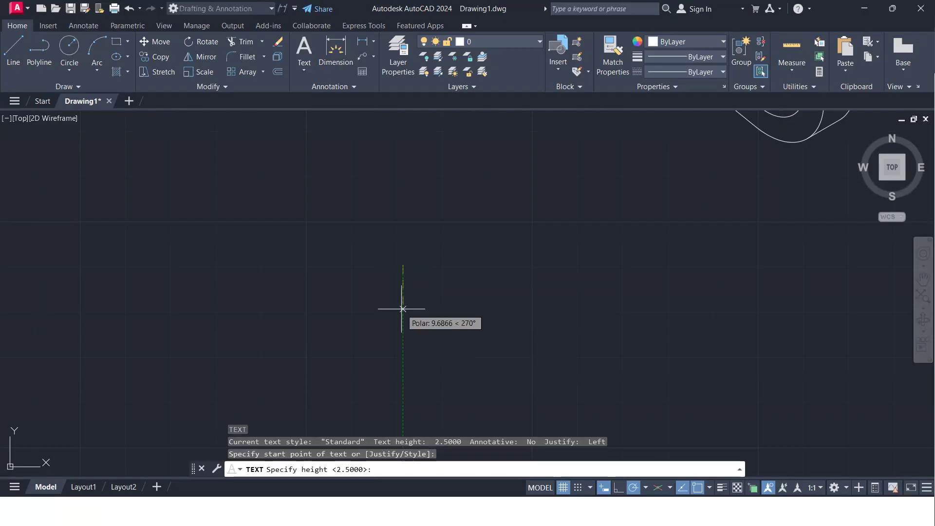
type("5")
key("Return")
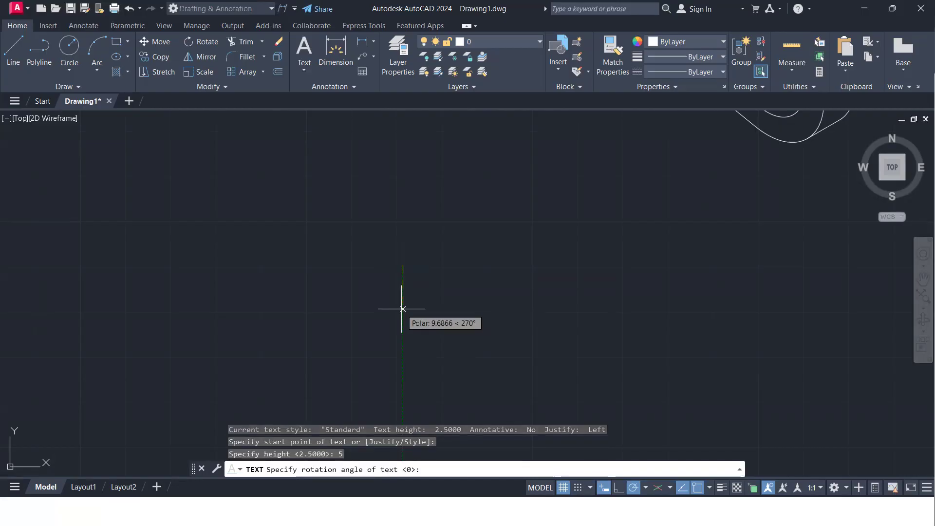
key("Return")
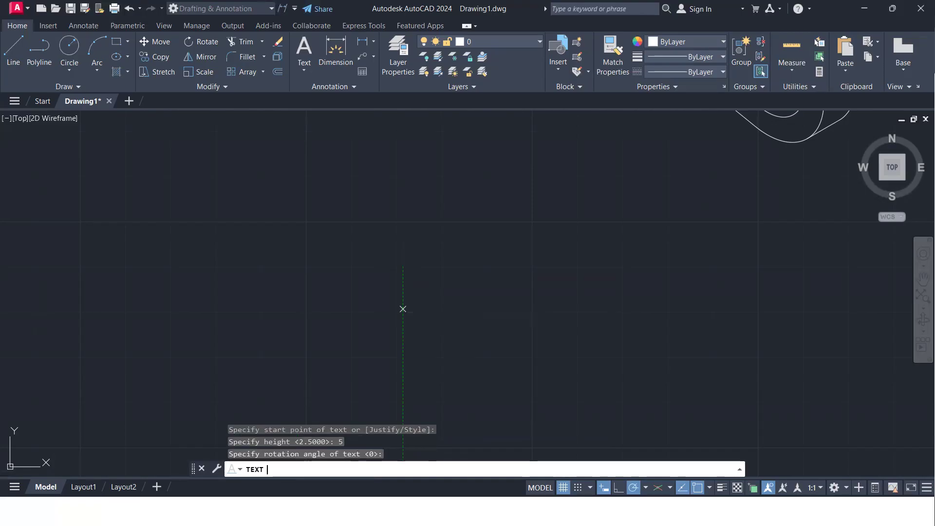
Enter "Single Line Text" as the text content without trailing characters and finish the text
type("S")
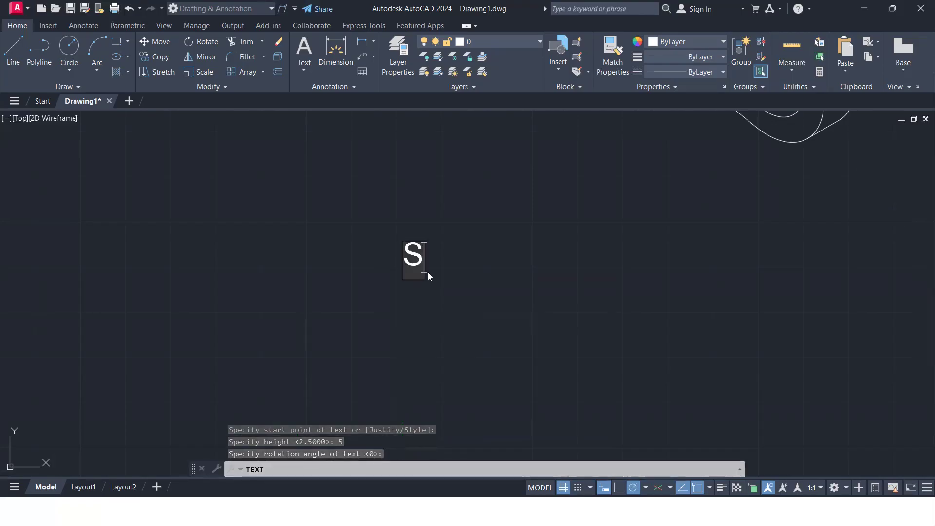
type("ingle L")
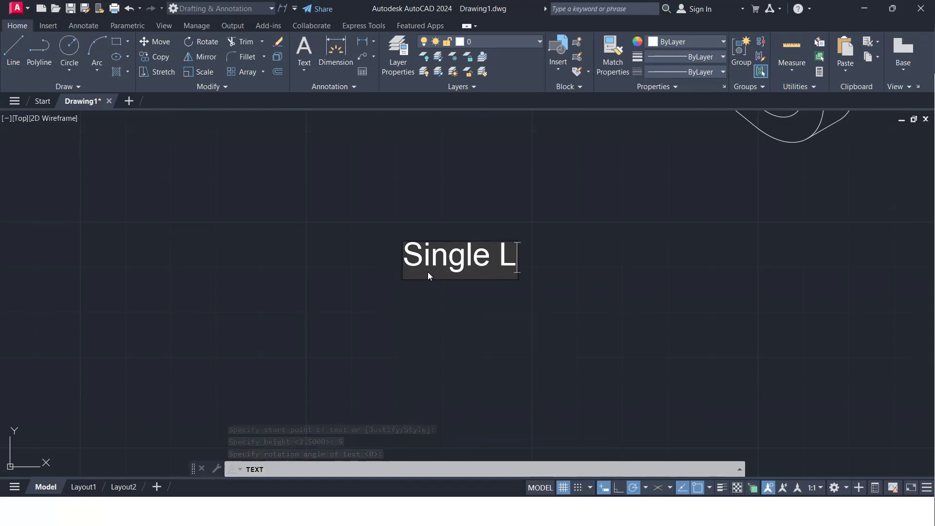
type("ine Text")
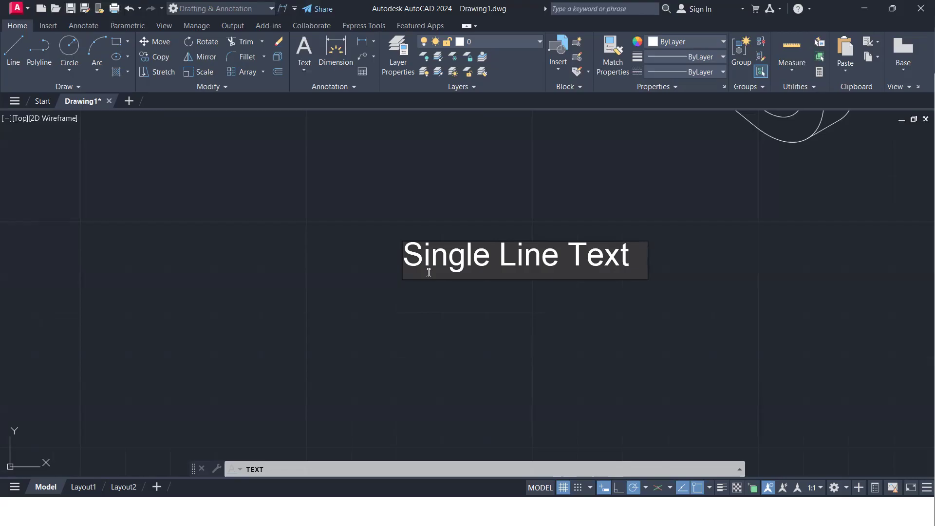
key("BackSpace")
key("BackSpace")
key("Return")
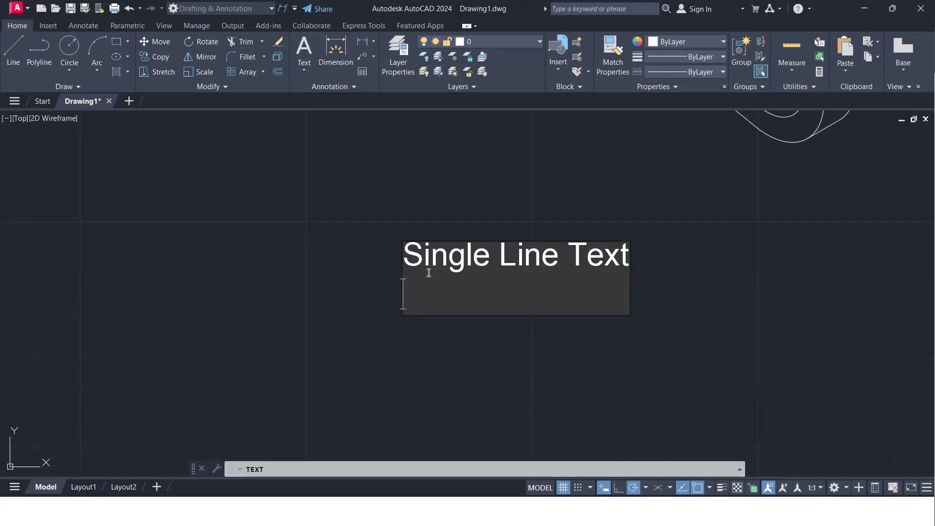
key("Return")
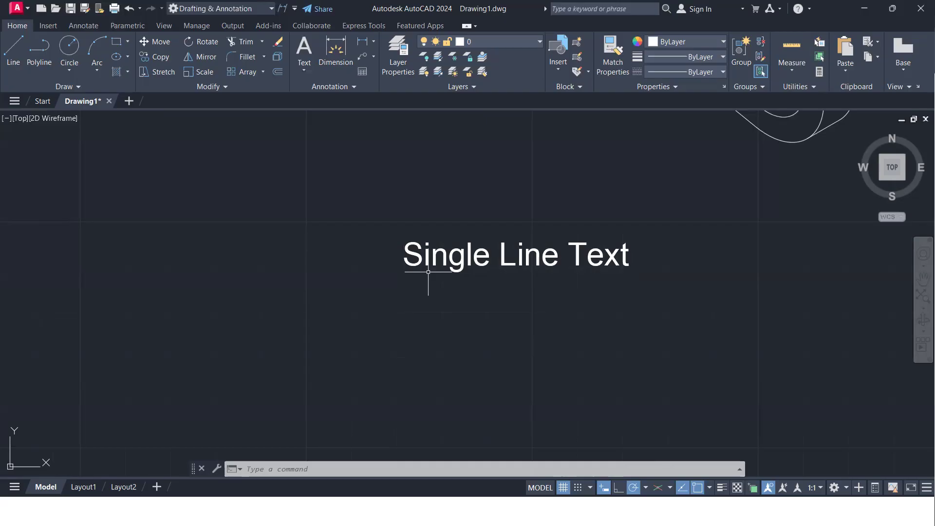
Add the single-line text "TEXT" below the "Single Line Text" label, with height 5 and a rotation angle of 45 degrees
mouse_move(480, 267)
middle_mouse_down()
mouse_move(505, 267)
mouse_move(492, 226)
middle_mouse_up()
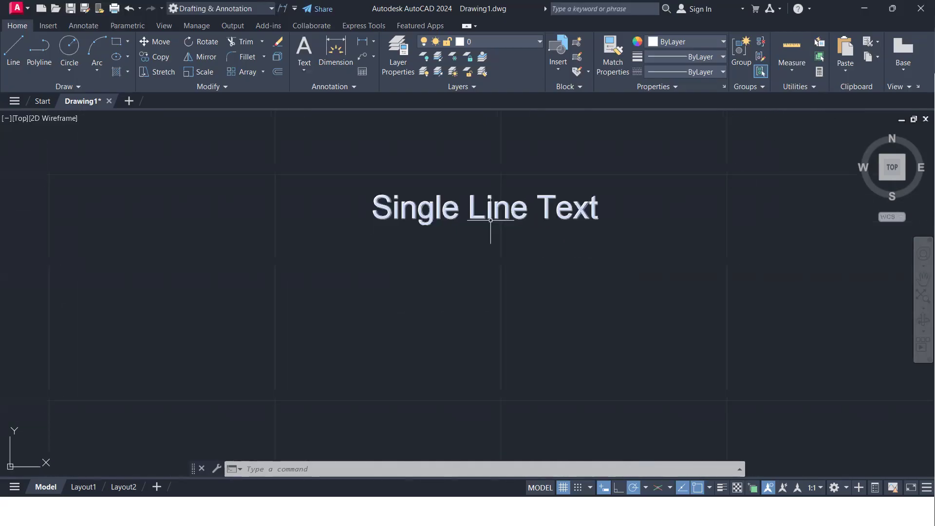
scroll(478, 269, "down", 2)
middle_click_drag(478, 269, 484, 215)
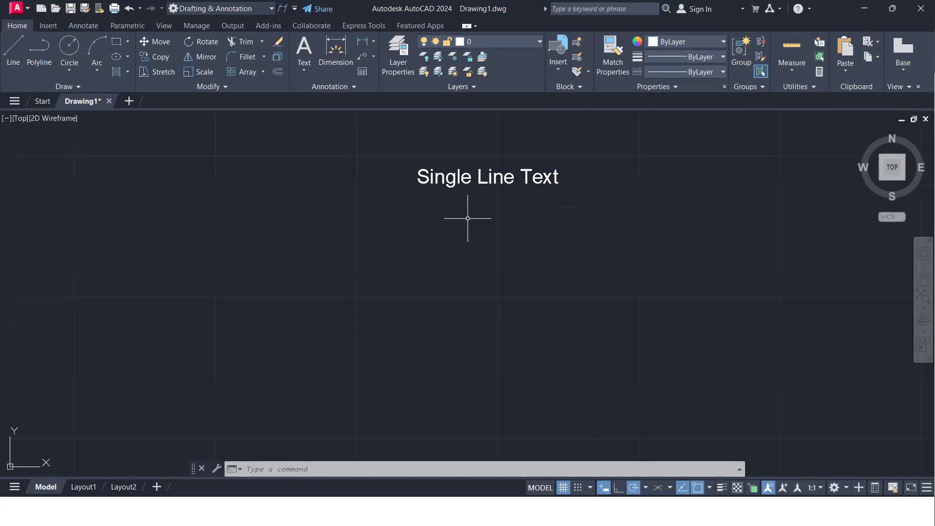
scroll(450, 243, "up", 2)
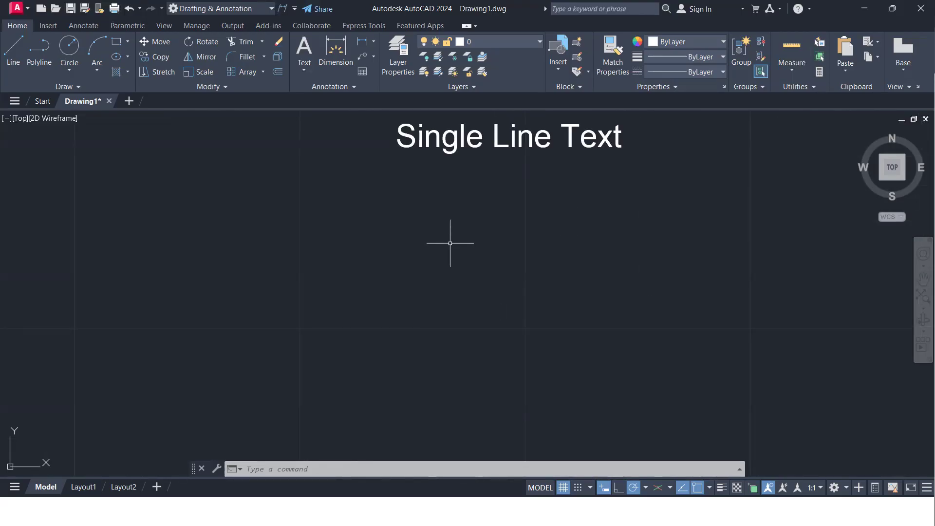
type("text")
key("Return")
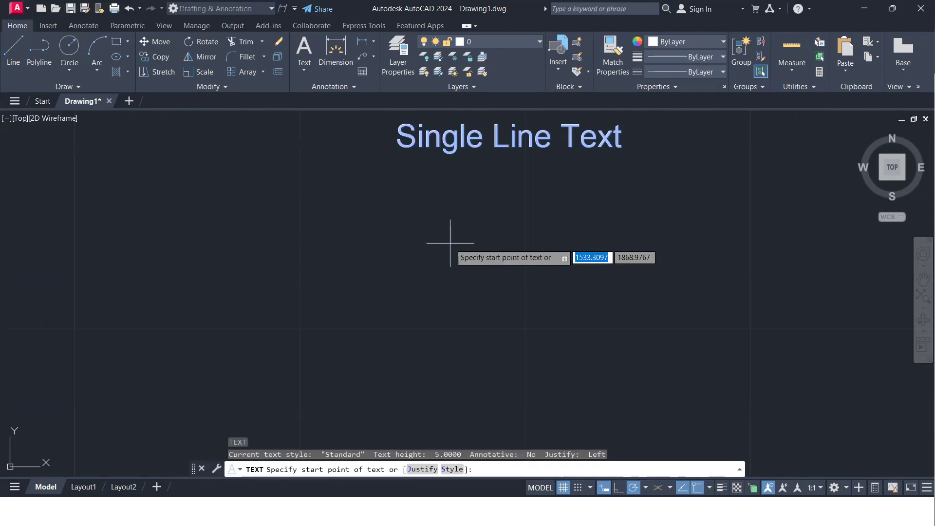
left_click(419, 263)
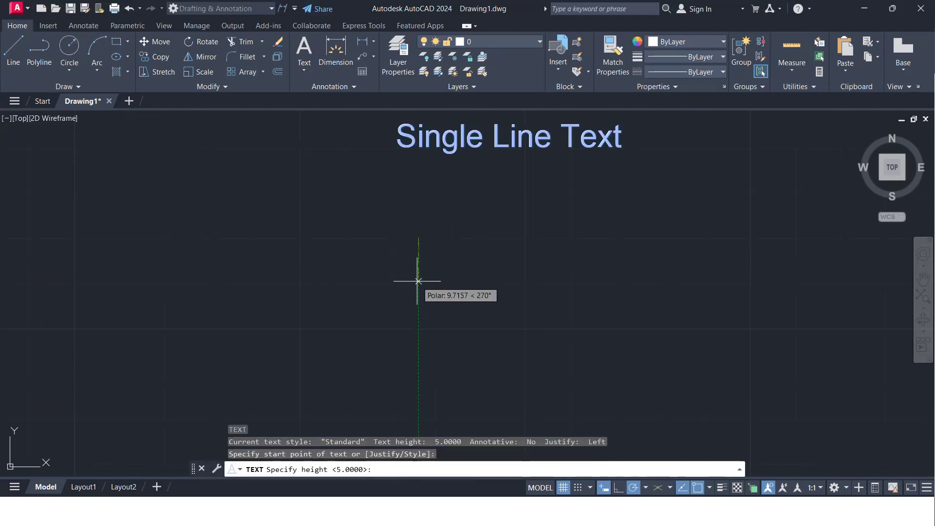
left_click(418, 281)
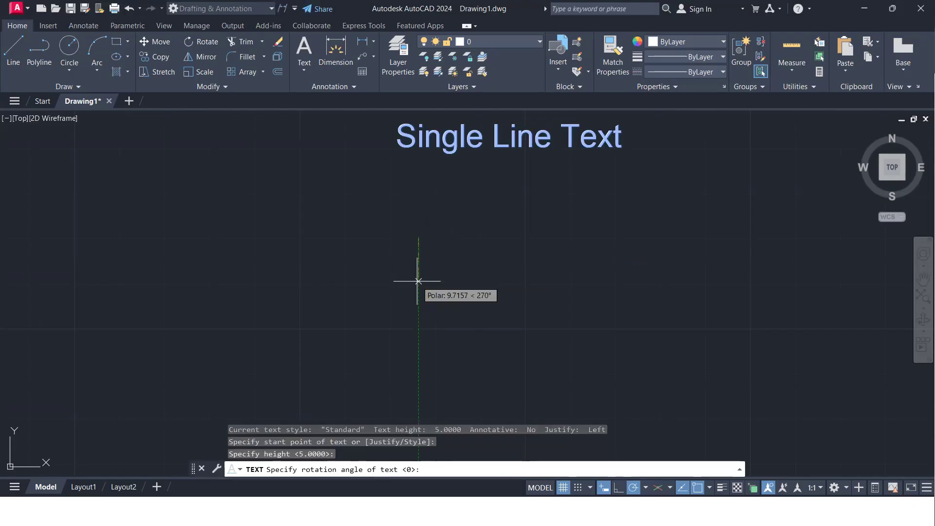
type("45")
key("Return")
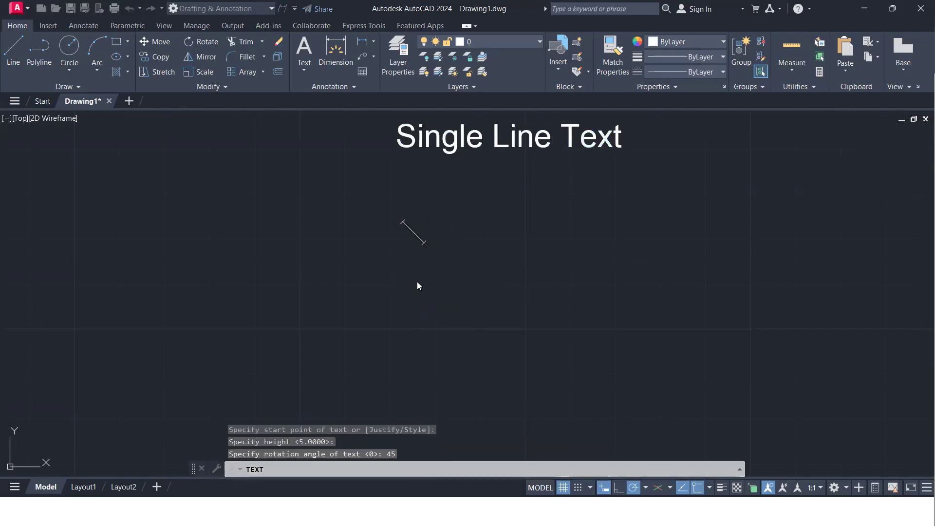
type("TEXT")
key("Return")
key("Return")
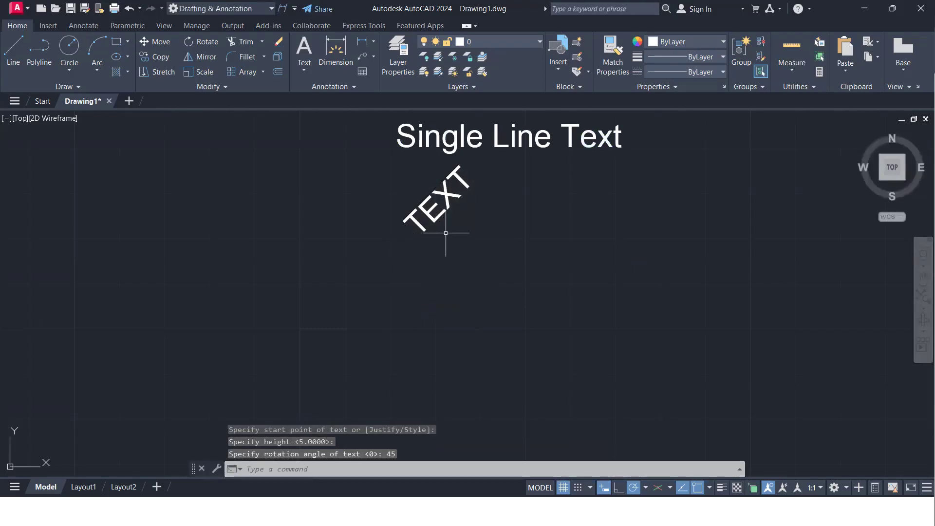
Examine the angled text up close and compare its orientation with the bracket drawing and the notes beside it
scroll(429, 262, "down", 2)
scroll(388, 242, "up", 2)
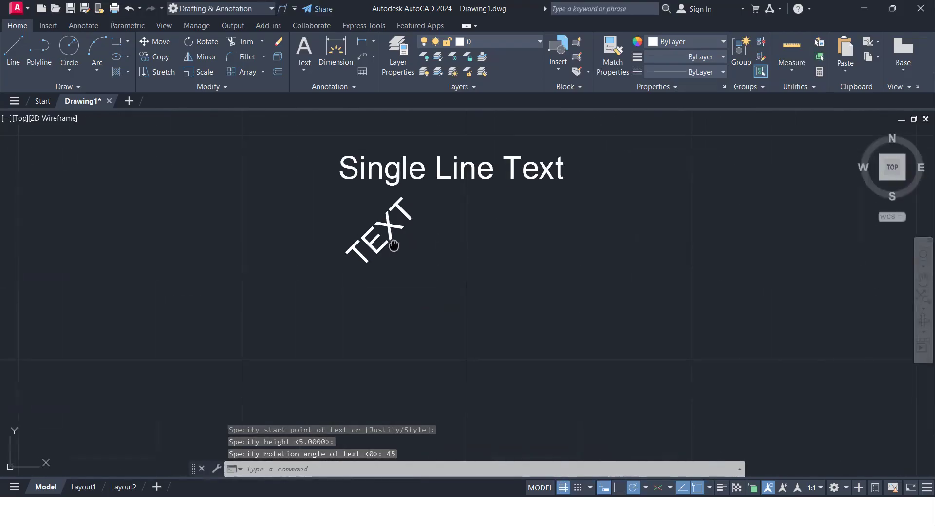
middle_click_drag(388, 242, 366, 309)
scroll(359, 265, "up", 5)
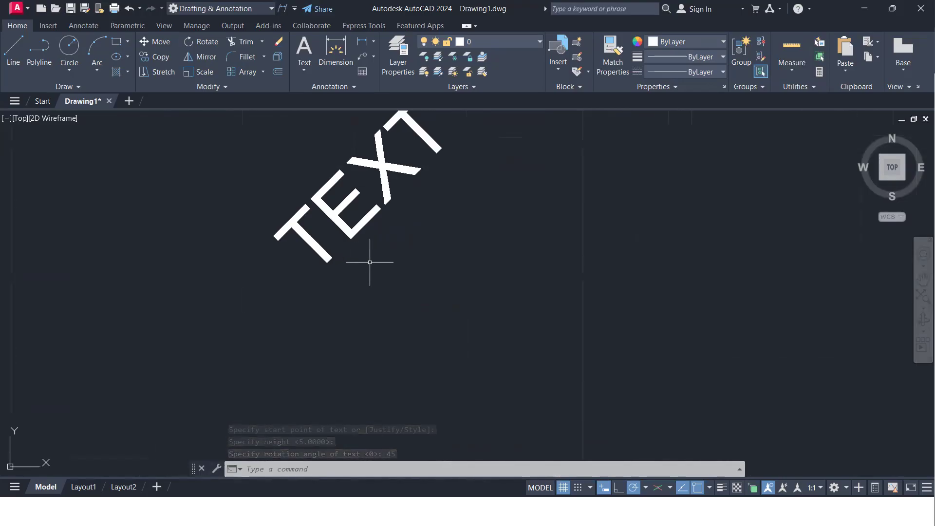
scroll(372, 261, "down", 3)
middle_click_drag(388, 224, 315, 230)
scroll(334, 237, "up", 2)
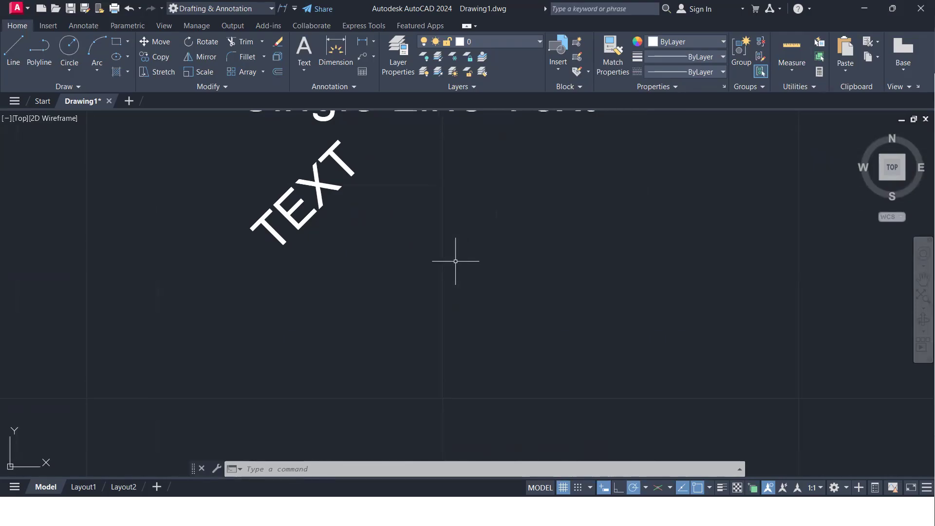
scroll(455, 248, "down", 5)
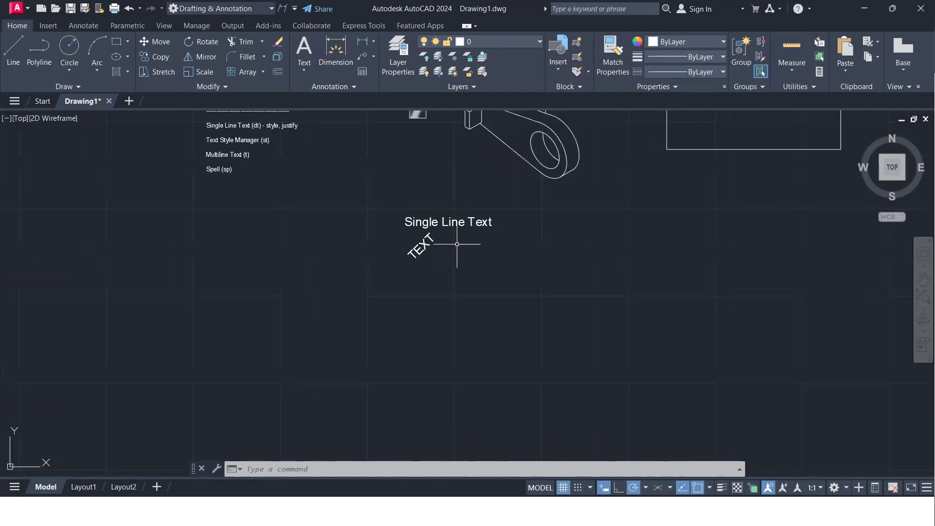
scroll(476, 208, "up", 3)
scroll(475, 216, "up", 4)
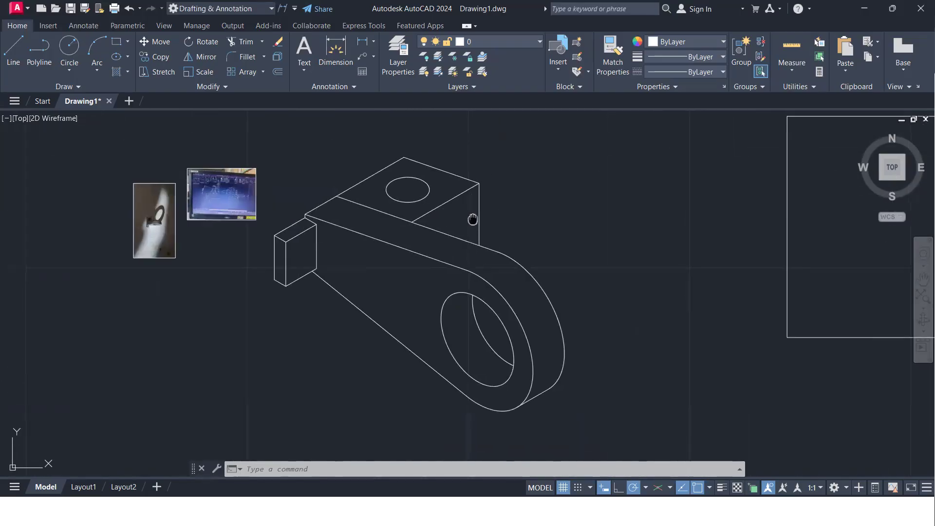
scroll(477, 209, "down", 5)
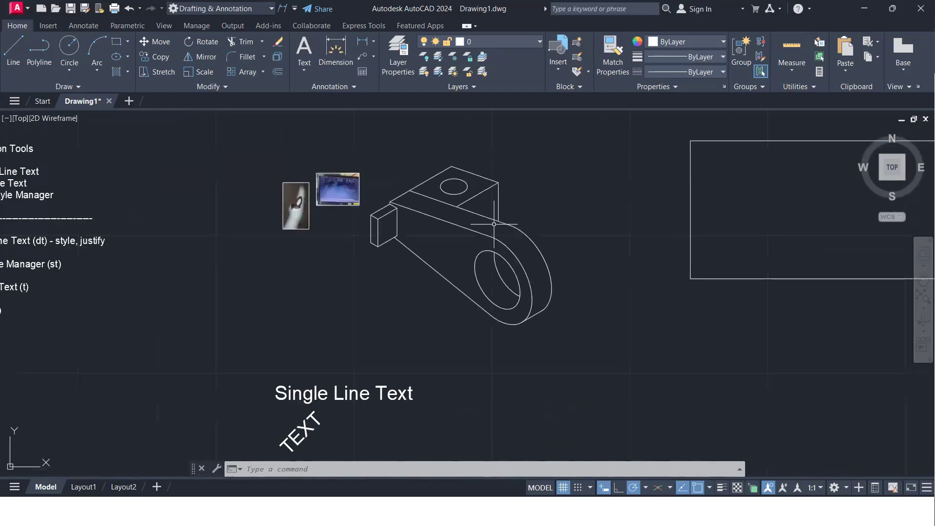
middle_click_drag(413, 323, 451, 288)
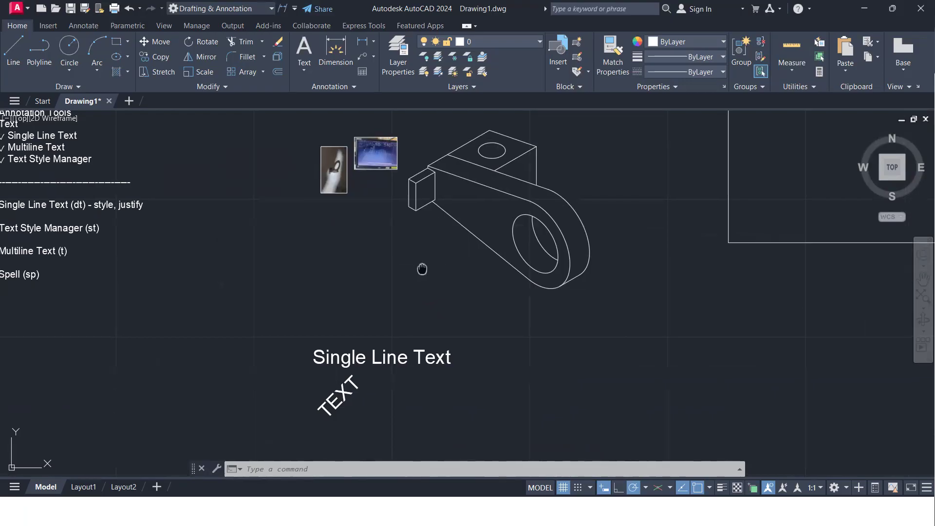
middle_click_drag(424, 267, 453, 260)
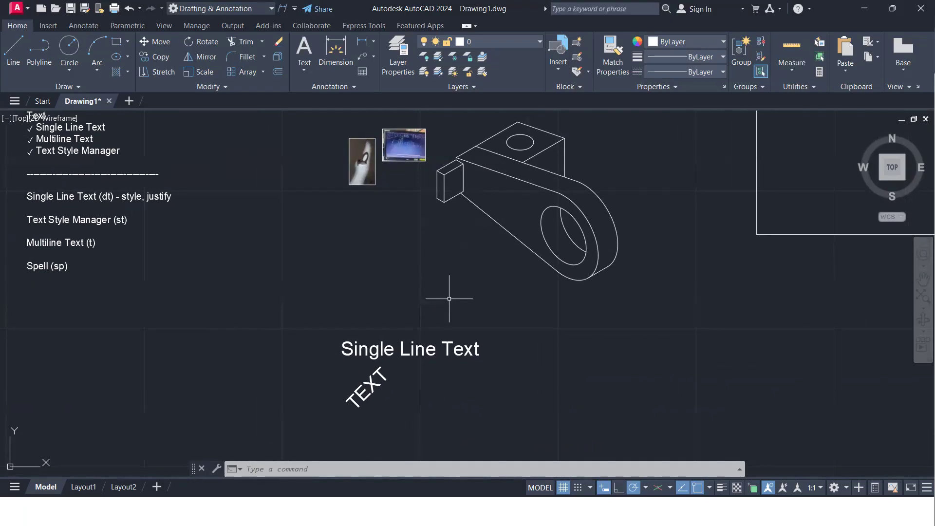
Add the single-line text "Isometric Object" just below the bracket, with height 5 and a rotation angle of 330 degrees
type("dt")
key("Return")
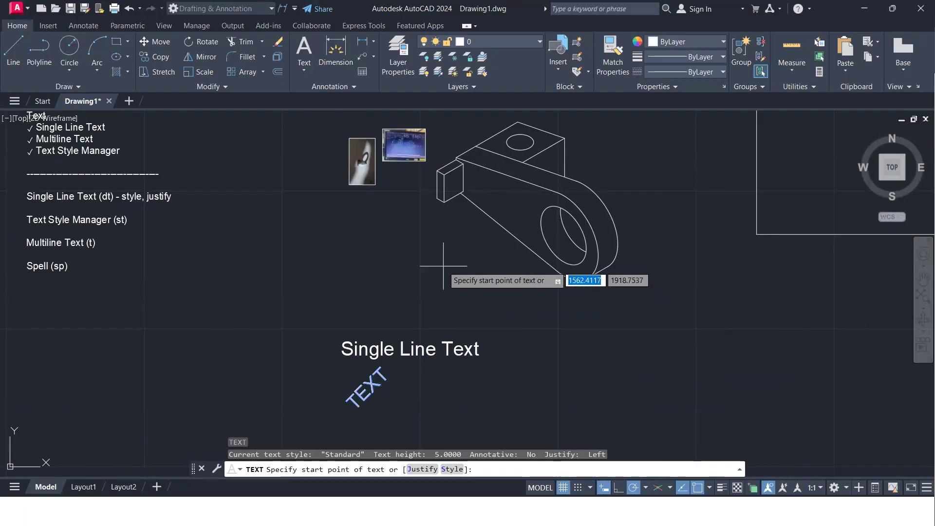
left_click(426, 262)
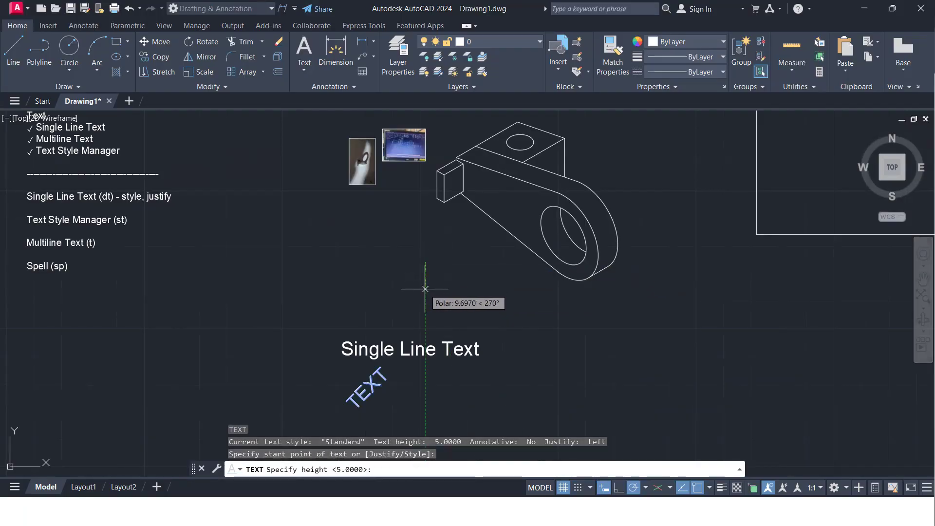
key("Return")
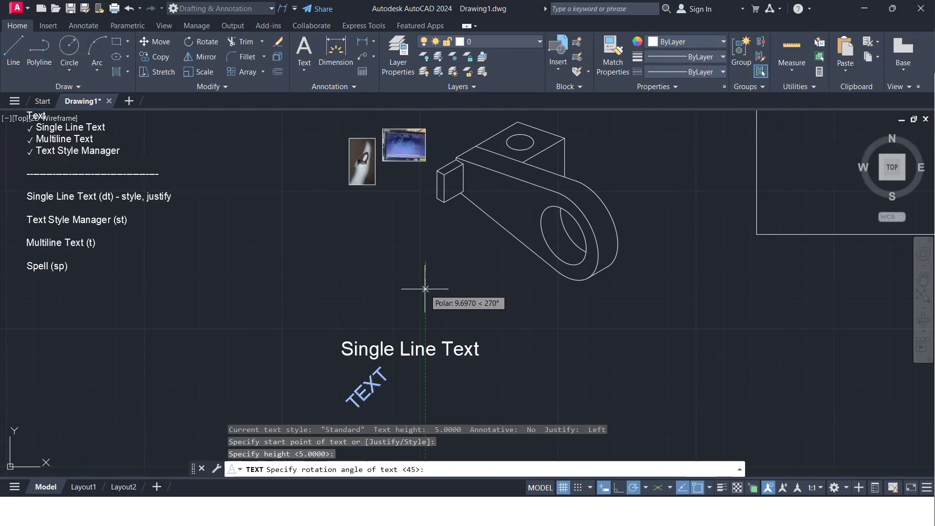
type("330")
key("Return")
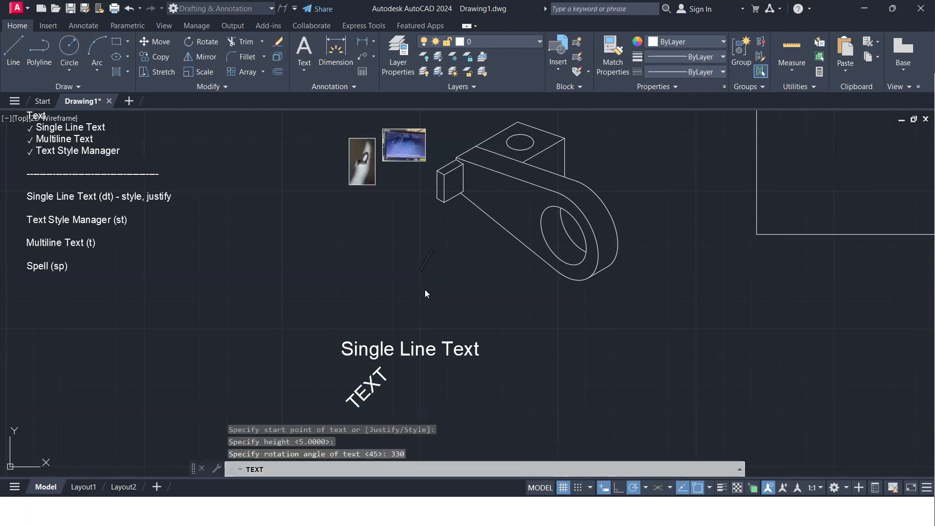
type("Isometr")
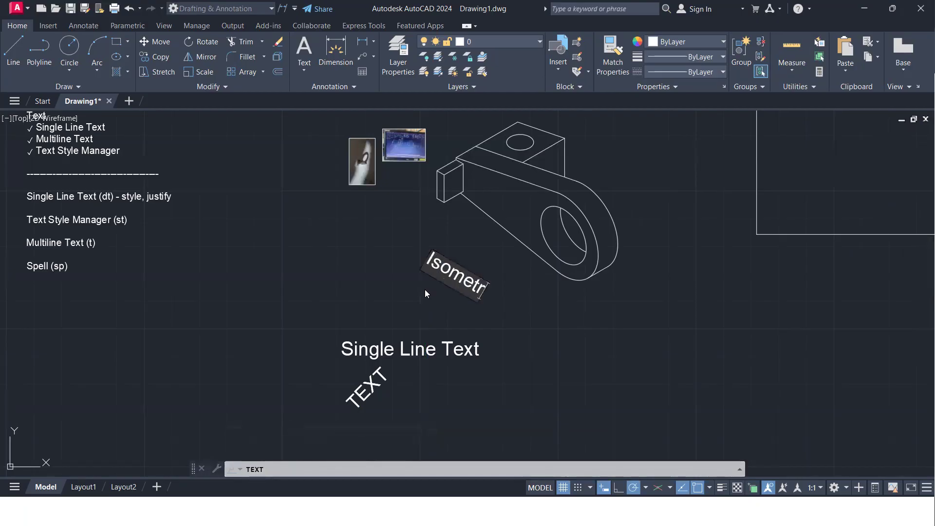
type("ic Object")
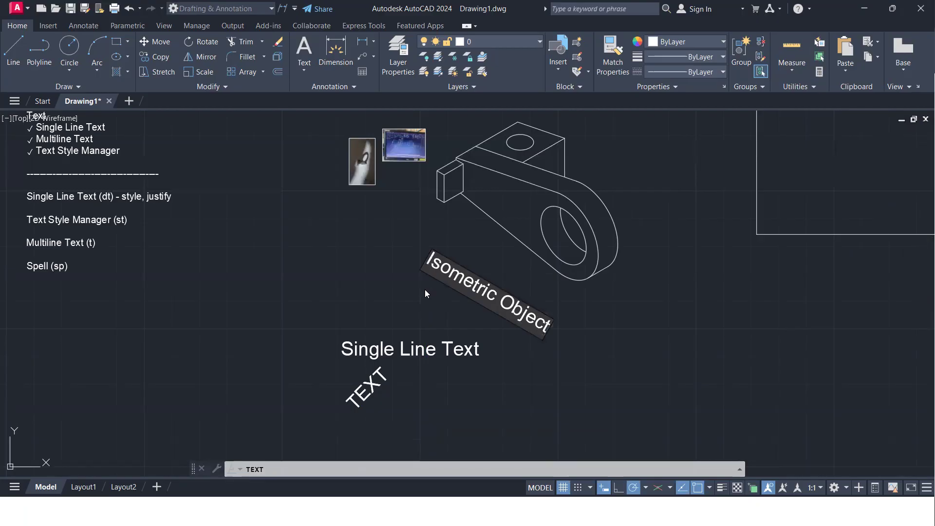
key("Return")
key("Return")
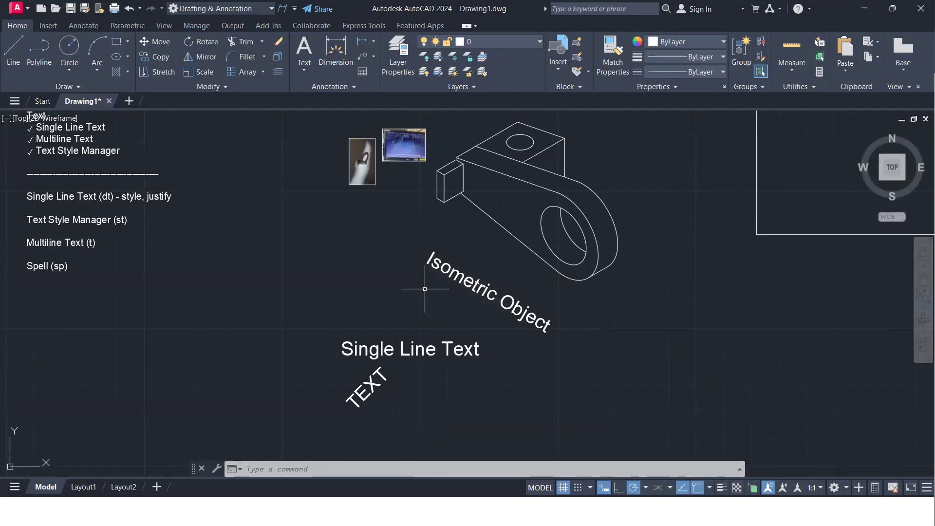
Add the single-line text "TEXT" in the empty space below the rectangle, with height 5 and a rotation angle of 90 degrees
scroll(537, 277, "down", 2)
middle_click_drag(539, 298, 454, 251)
scroll(576, 278, "up", 1)
middle_click_drag(556, 288, 479, 294)
type("text")
key("Return")
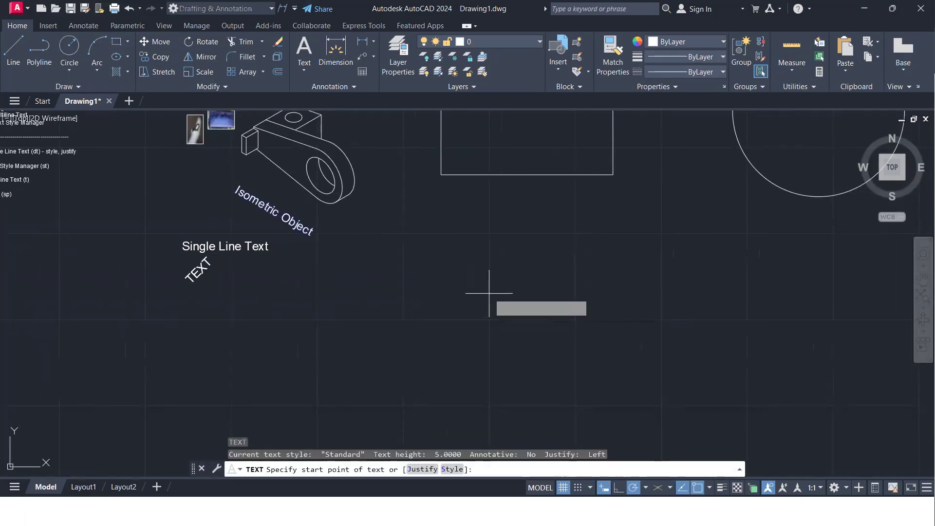
left_click(490, 308)
key("Return")
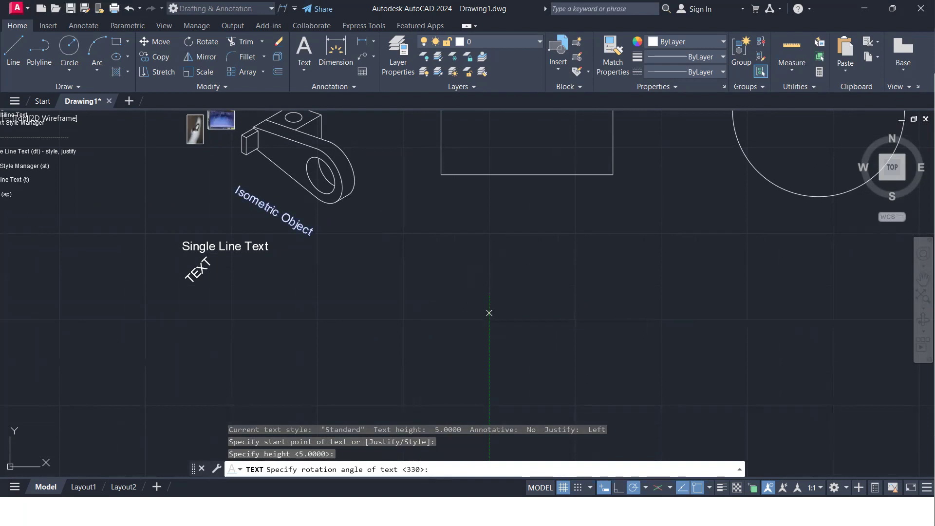
type("90")
key("Return")
type("TEXT")
key("Return")
key("Return")
Inspect the vertical text below the rectangle up close and in relation to the surrounding drawing
scroll(488, 313, "up", 3)
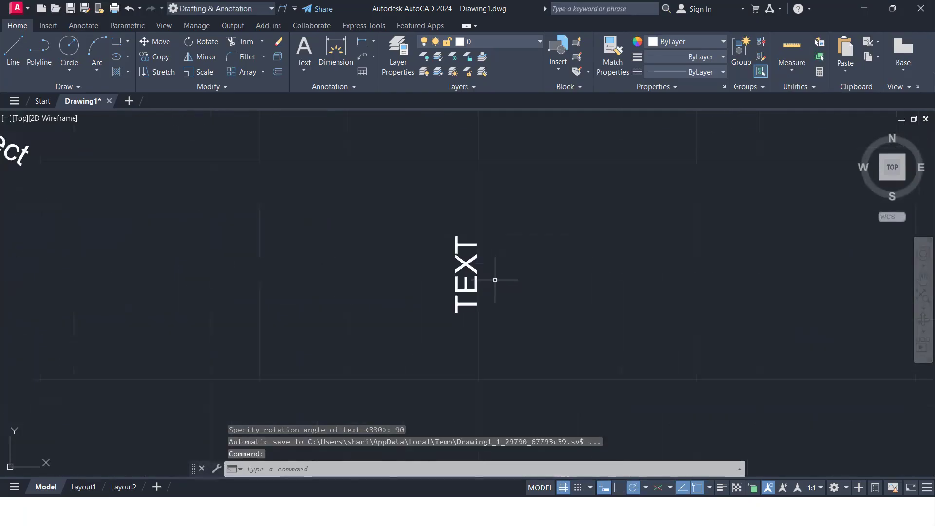
scroll(434, 294, "up", 5)
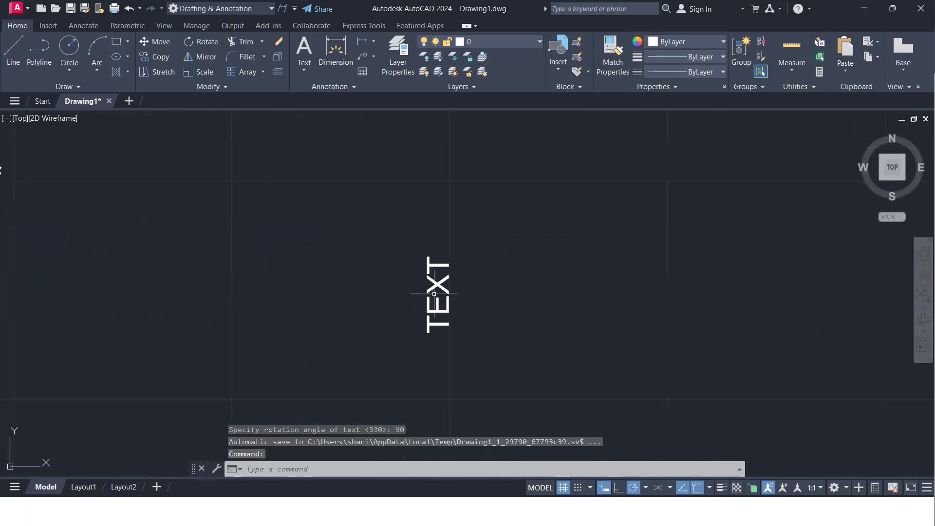
scroll(434, 295, "down", 5)
middle_click_drag(437, 291, 492, 258)
scroll(491, 264, "down", 2)
scroll(491, 273, "up", 2)
scroll(492, 276, "down", 2)
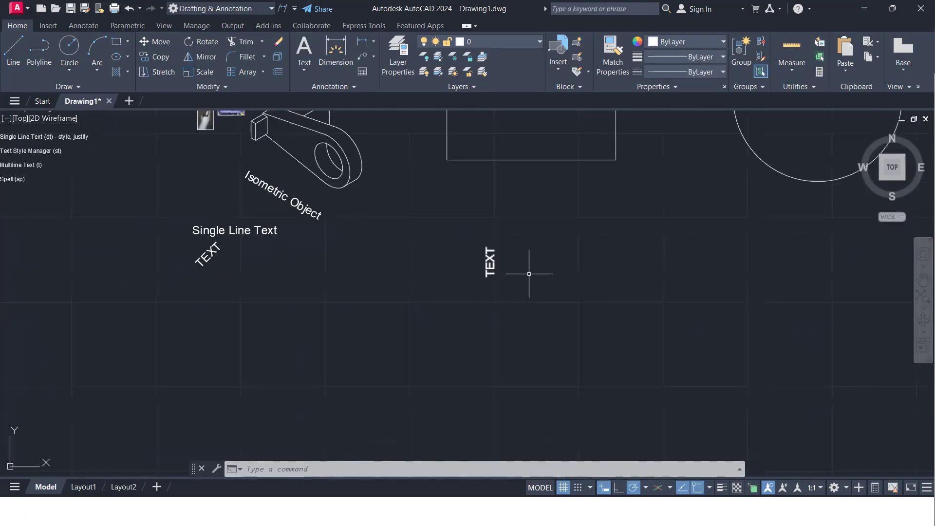
Try the Rotate command on the vertical text about its insertion point, ending at its original orientation
scroll(525, 277, "up", 2)
left_click(511, 290)
left_click(376, 240)
type("r")
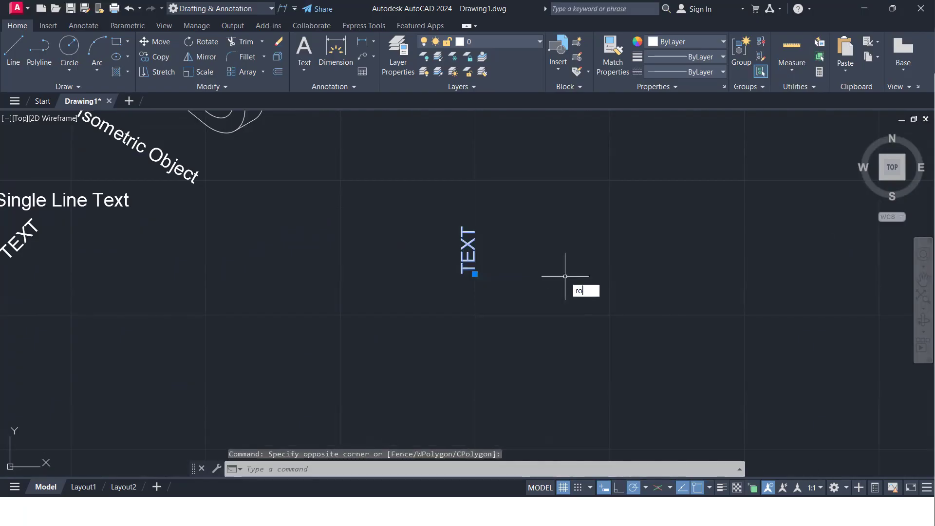
type("o")
key("Return")
left_click(475, 274)
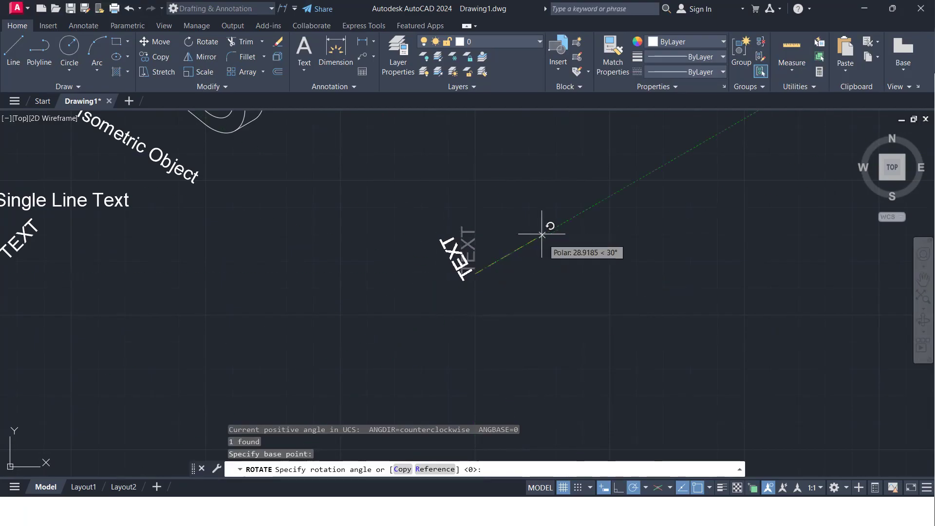
left_click(567, 271)
Review the annotation notes and the single-line texts placed around the bracket and rectangle
scroll(467, 297, "down", 1)
mouse_move(467, 298)
middle_mouse_down()
mouse_move(521, 294)
mouse_move(603, 329)
middle_mouse_up()
scroll(406, 231, "up", 4)
middle_click_drag(385, 222, 484, 269)
scroll(484, 269, "down", 2)
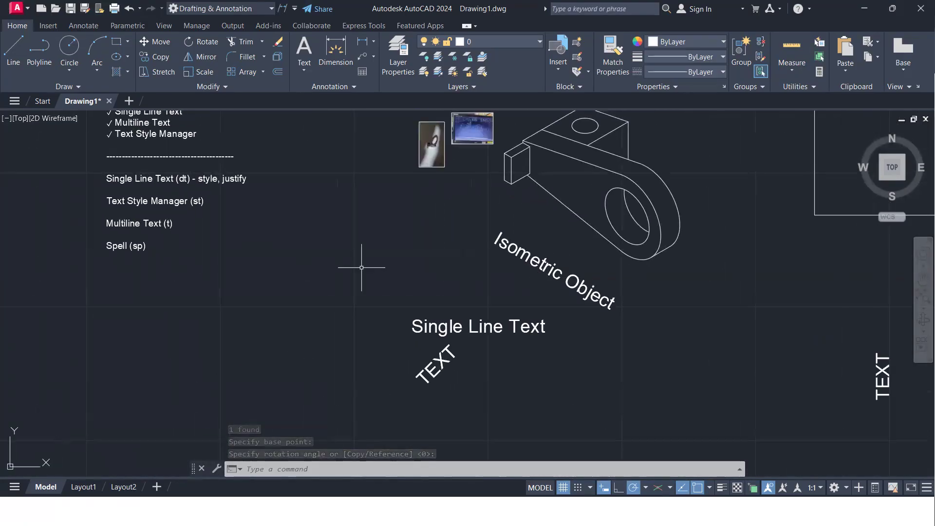
middle_click_drag(361, 267, 432, 321)
scroll(256, 267, "up", 2)
scroll(535, 292, "down", 3)
middle_click_drag(605, 359, 477, 311)
scroll(475, 299, "up", 3)
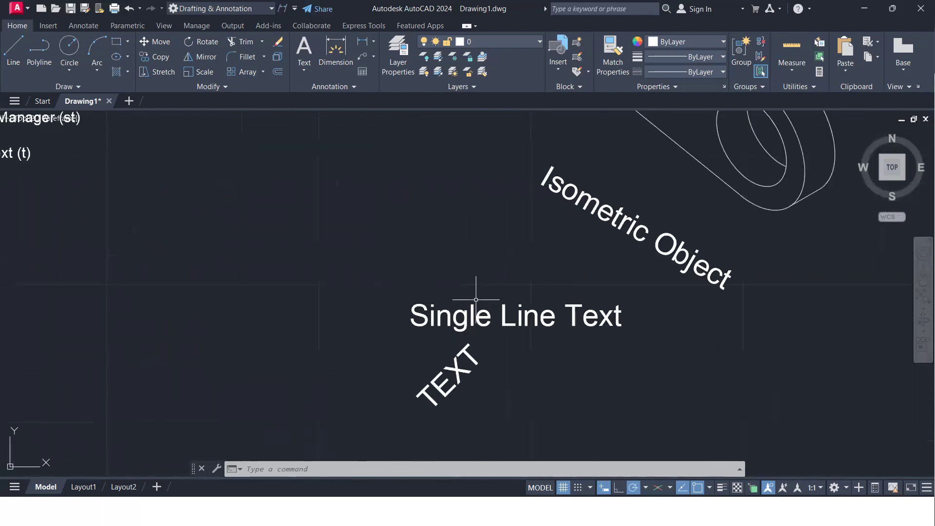
scroll(476, 299, "down", 5)
middle_click_drag(476, 300, 428, 267)
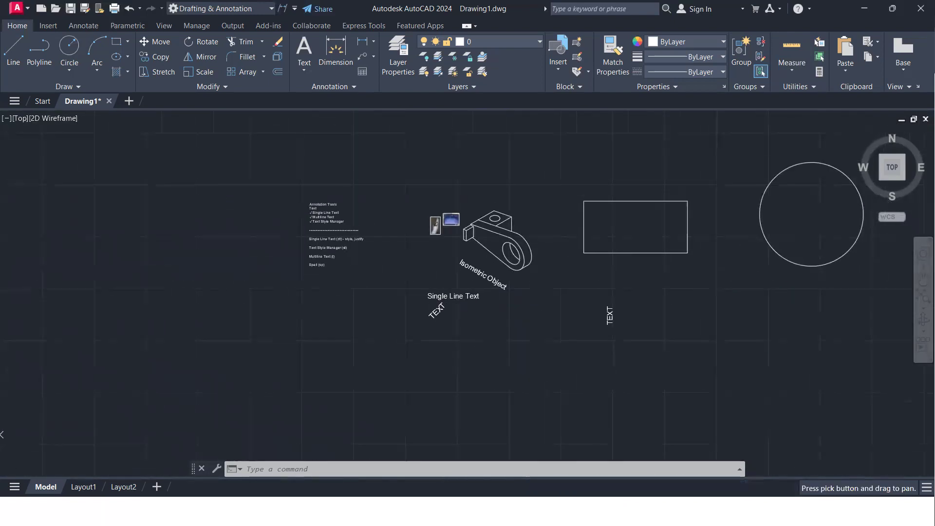
Start a single-line text with Center justification and place its center point in the empty space between the slanted and vertical "TEXT" labels
scroll(458, 301, "up", 5)
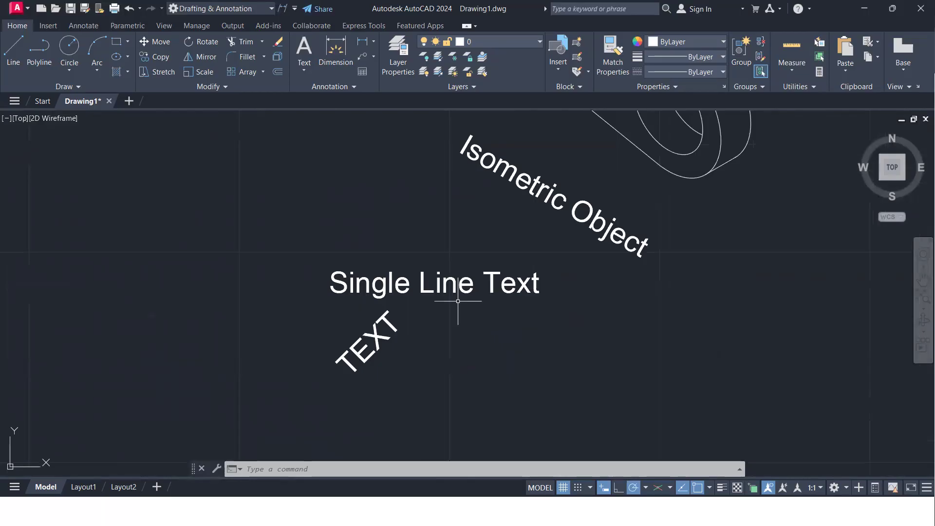
type("dt")
key("Return")
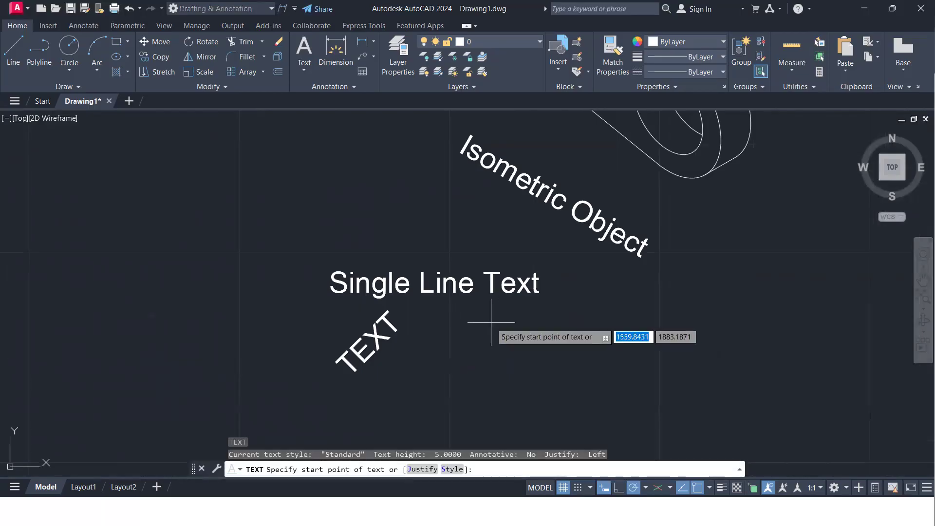
left_click(423, 470)
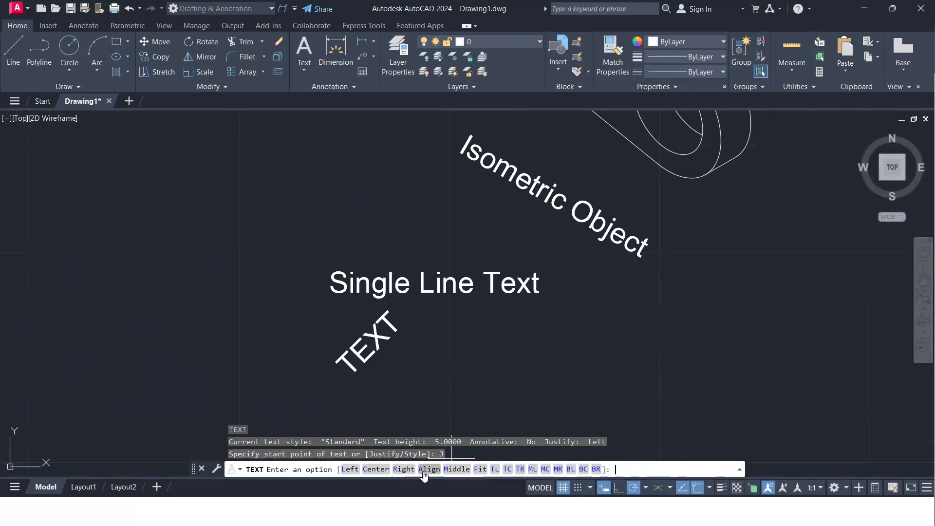
left_click(373, 469)
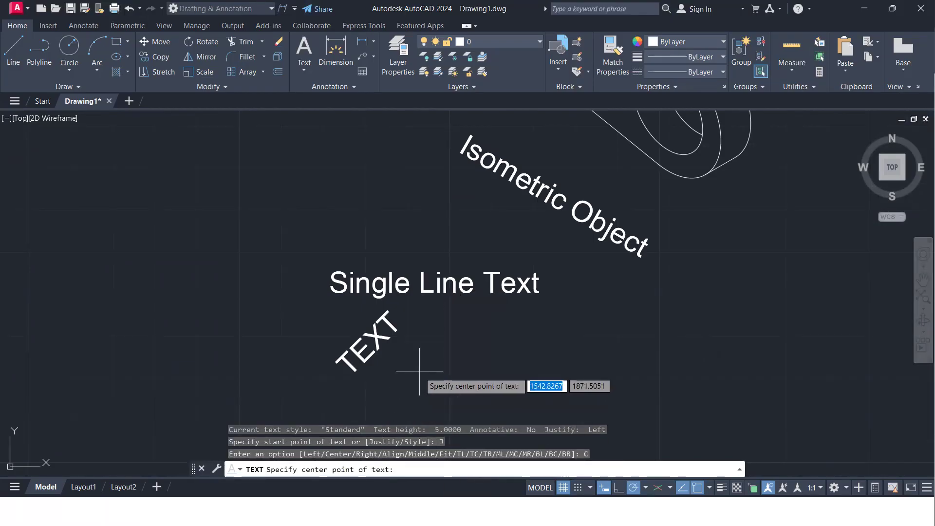
scroll(482, 361, "down", 2)
middle_click_drag(481, 355, 347, 209)
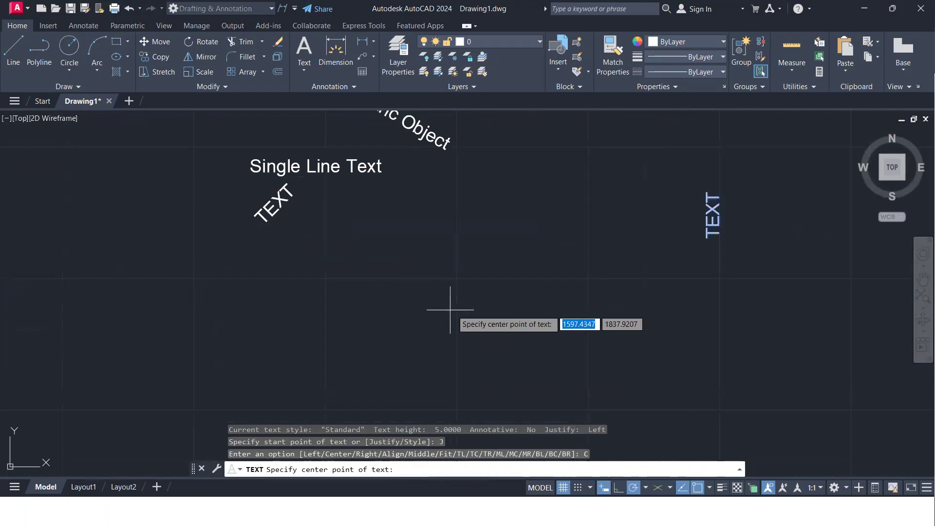
left_click(462, 294)
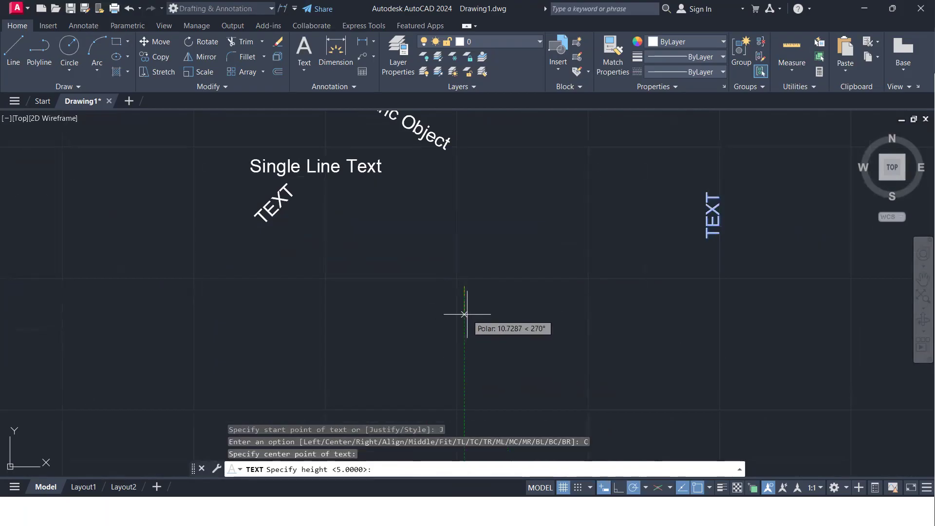
Give the centered text height 5 and rotation angle 0, and enter "Text" as its content
key("Return")
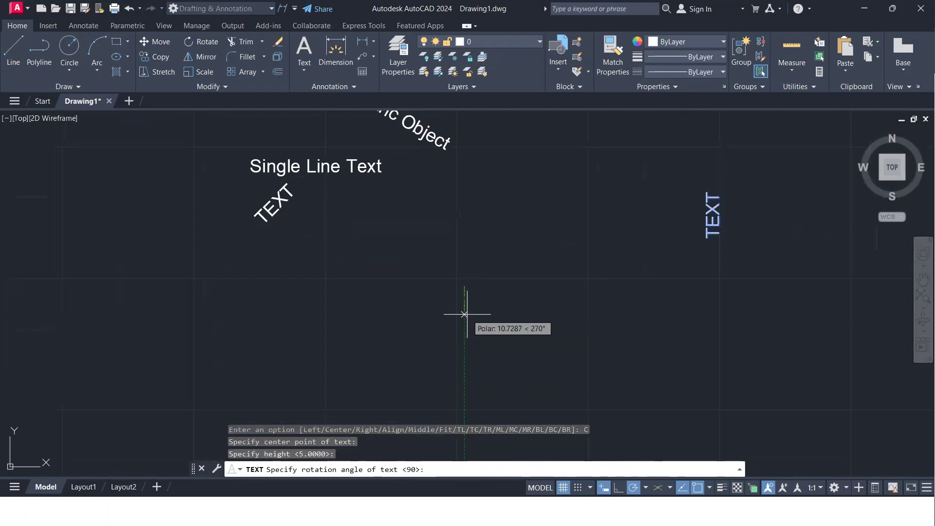
key("Return")
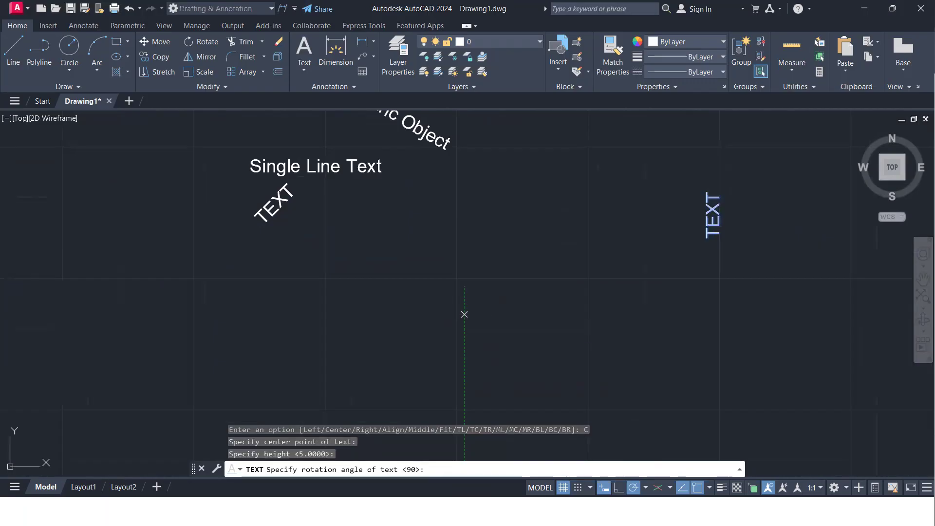
type("0")
key("Return")
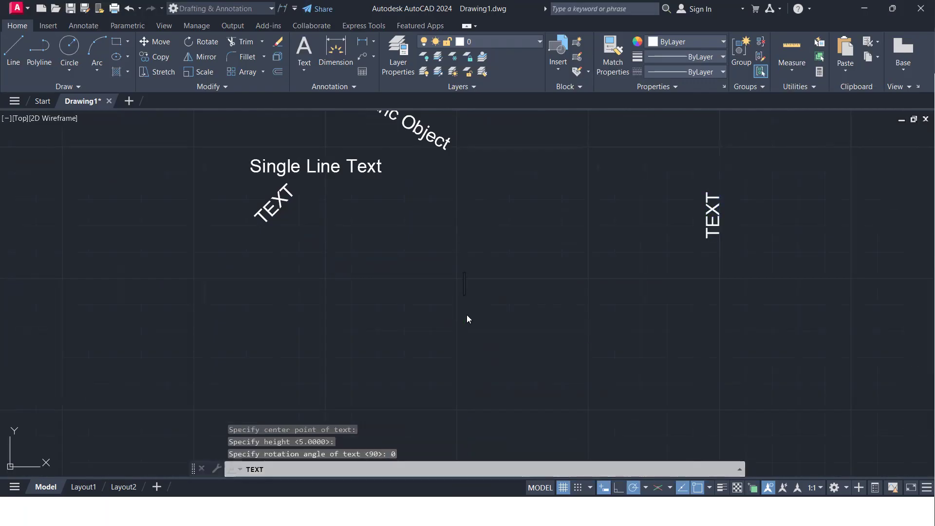
type("Tet")
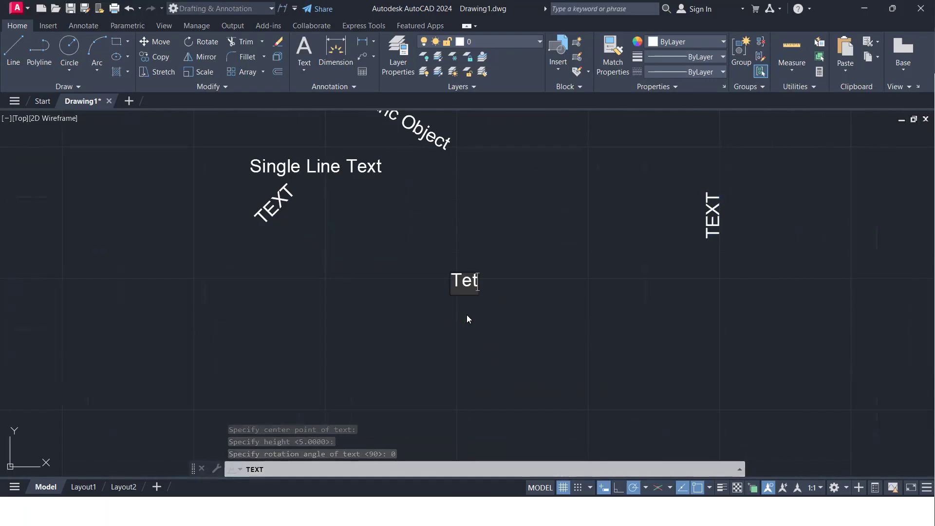
key("BackSpace")
type("xt")
key("Return")
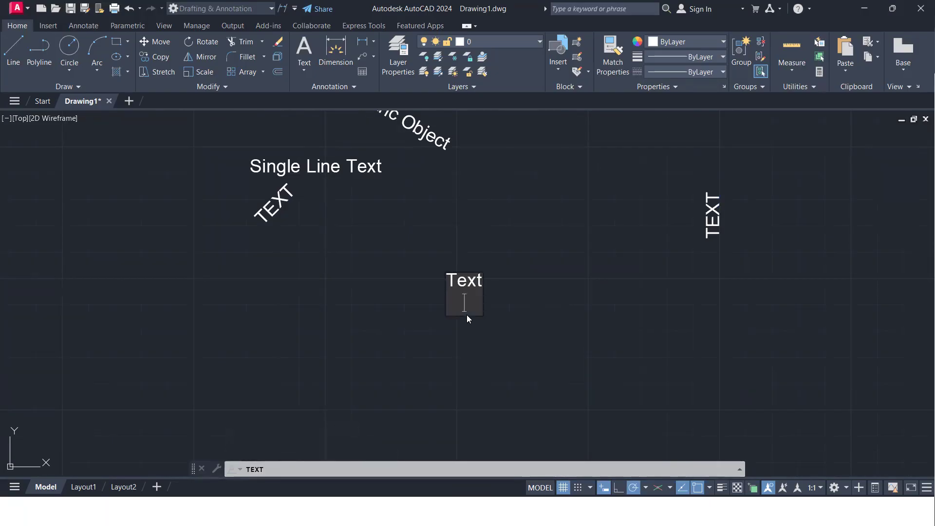
key("Return")
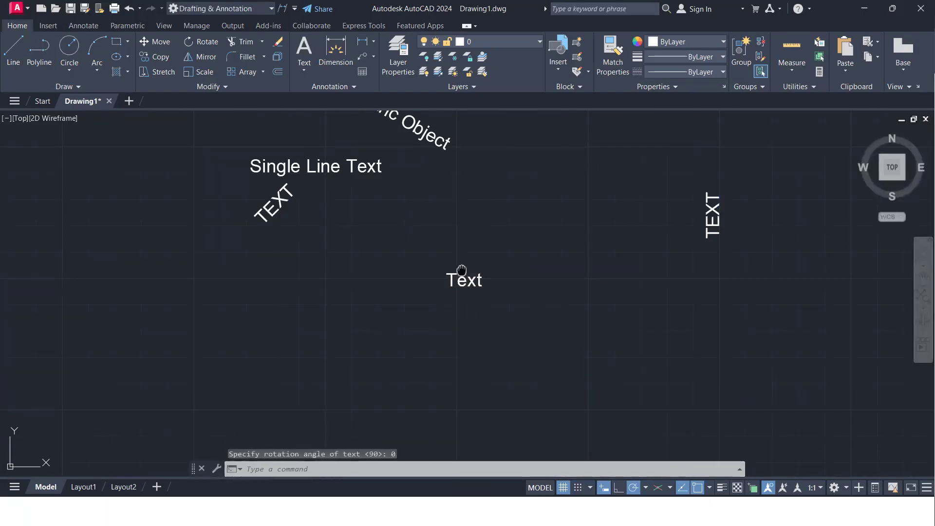
Review the new centered text, the other single-line texts near the bracket and the list of annotation commands in the notes
scroll(463, 274, "up", 5)
scroll(485, 295, "down", 5)
middle_click_drag(476, 294, 521, 320)
scroll(472, 296, "down", 2)
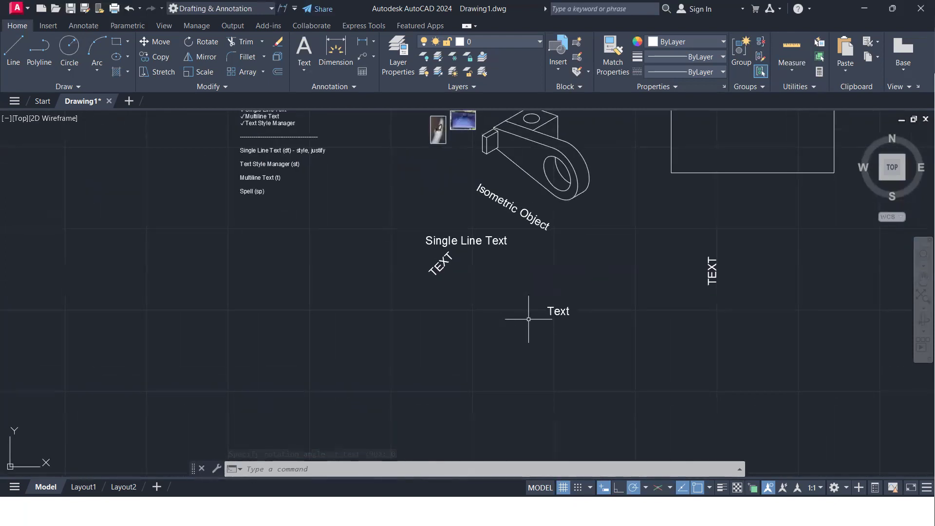
scroll(492, 315, "up", 2)
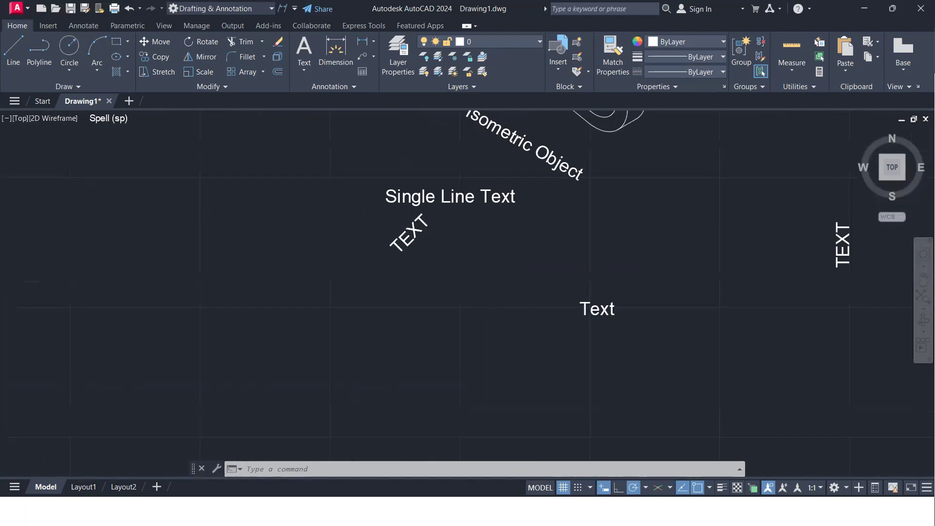
scroll(492, 315, "down", 1)
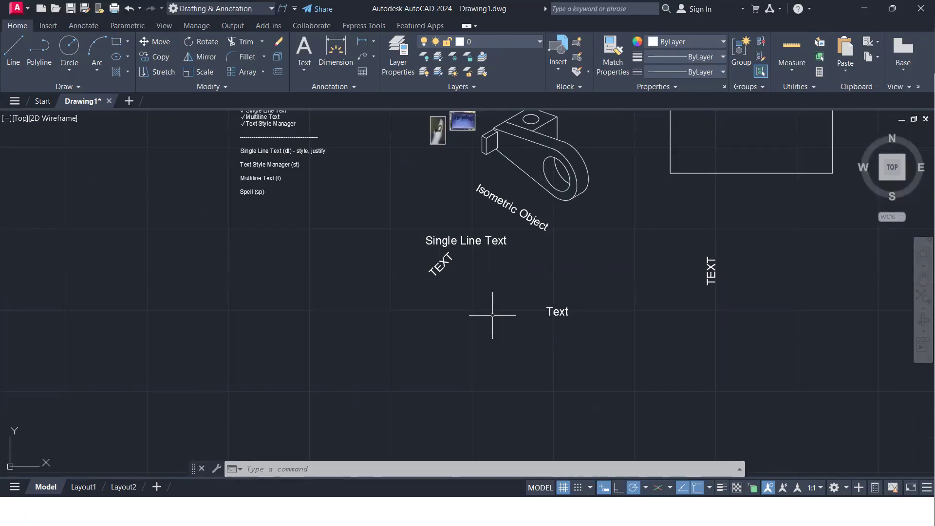
scroll(302, 188, "up", 4)
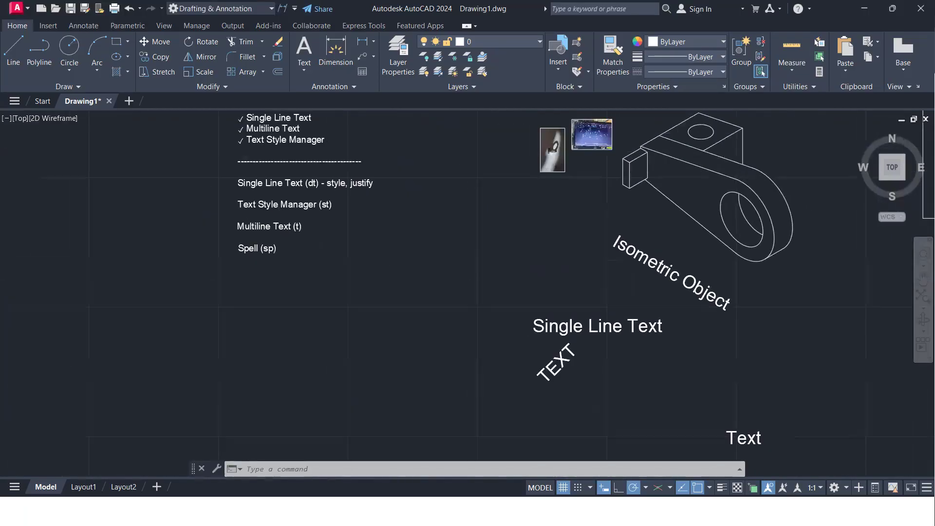
scroll(547, 261, "up", 4)
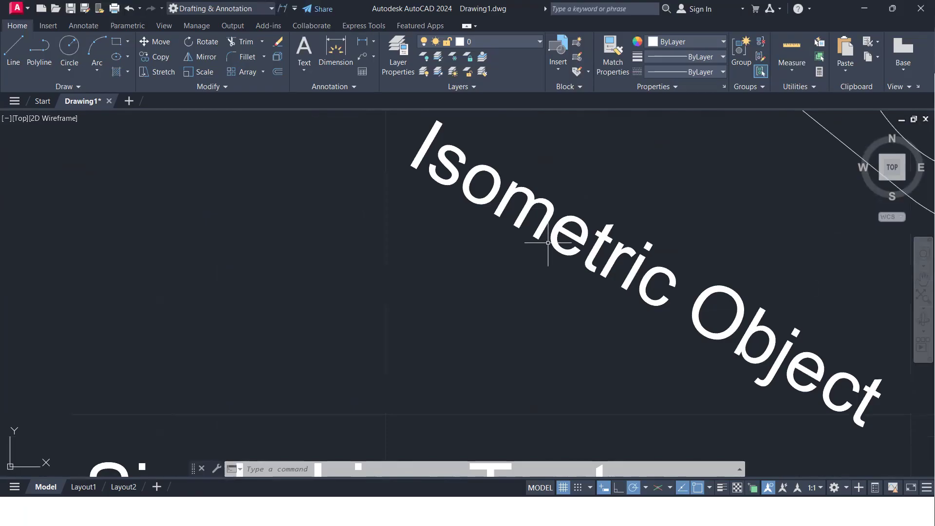
scroll(550, 255, "down", 2)
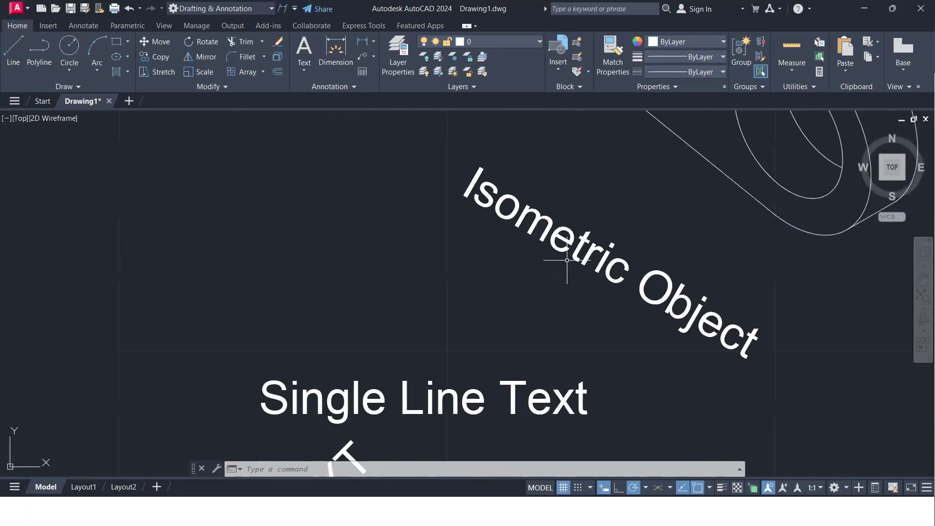
scroll(566, 260, "down", 3)
scroll(555, 256, "up", 3)
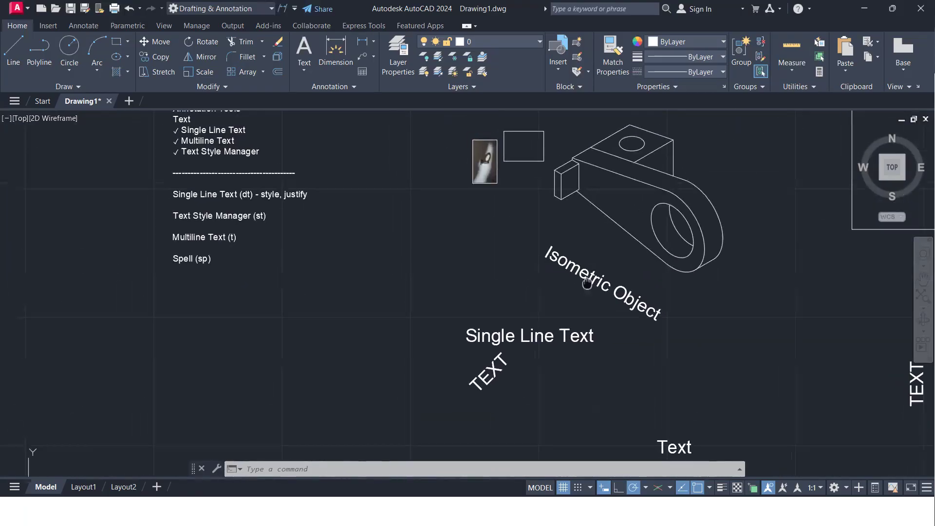
scroll(580, 292, "down", 5)
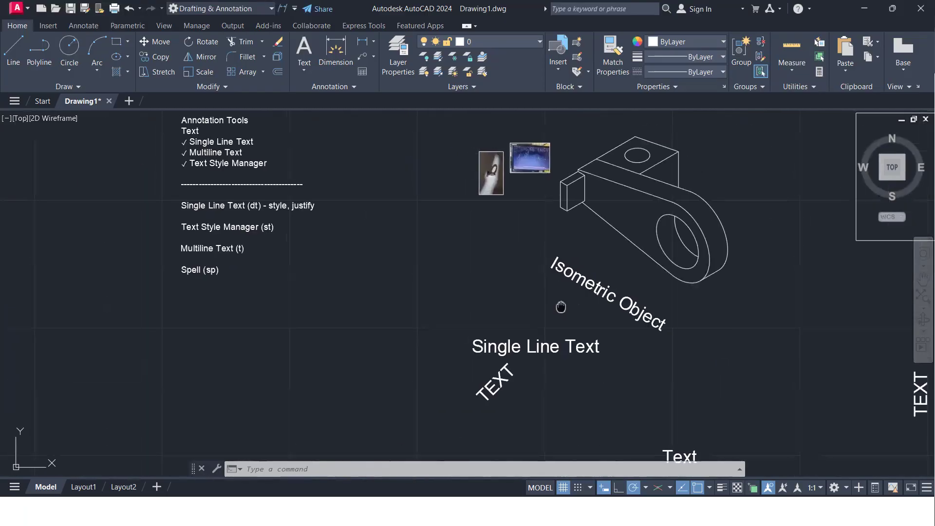
scroll(233, 241, "up", 4)
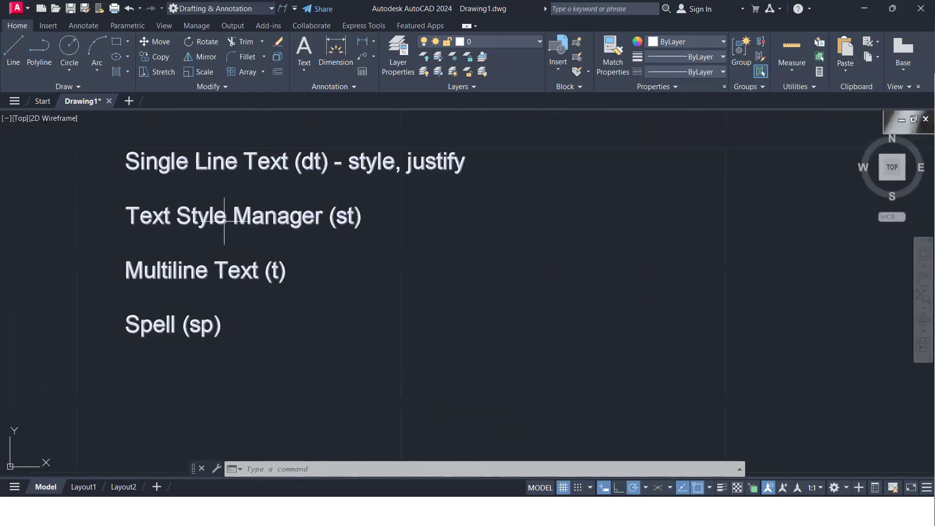
scroll(226, 222, "down", 4)
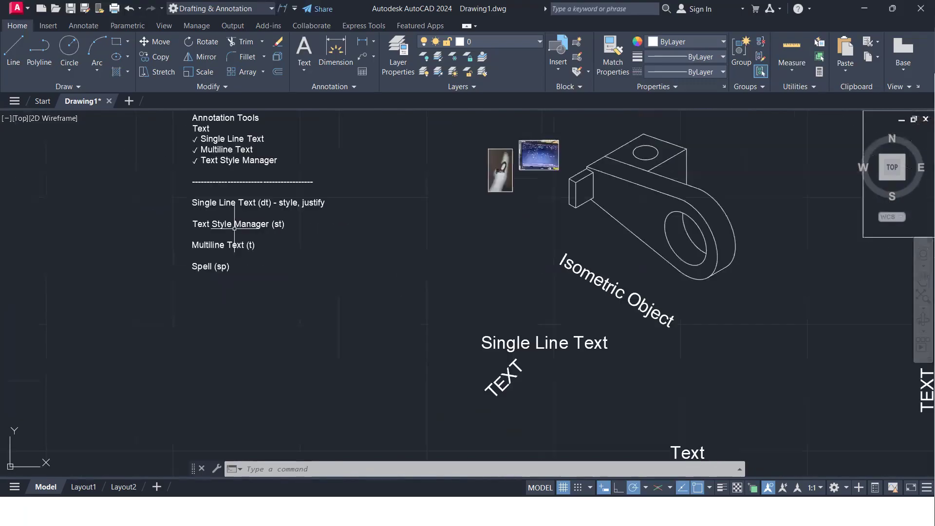
mouse_move(521, 282)
middle_mouse_down()
mouse_move(428, 290)
mouse_move(448, 298)
middle_mouse_up()
scroll(428, 286, "up", 2)
scroll(428, 288, "down", 2)
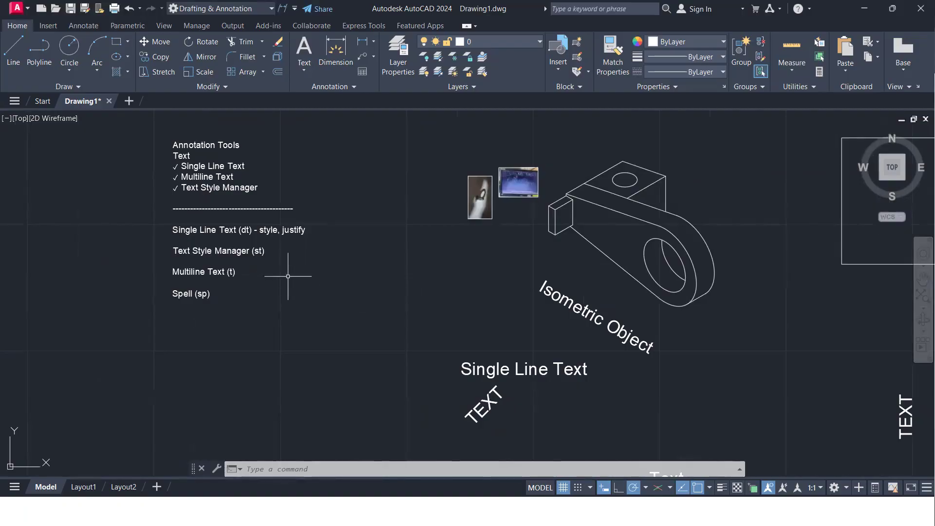
Open the text style manager with the ST command and select the Standard style for editing
type("ST")
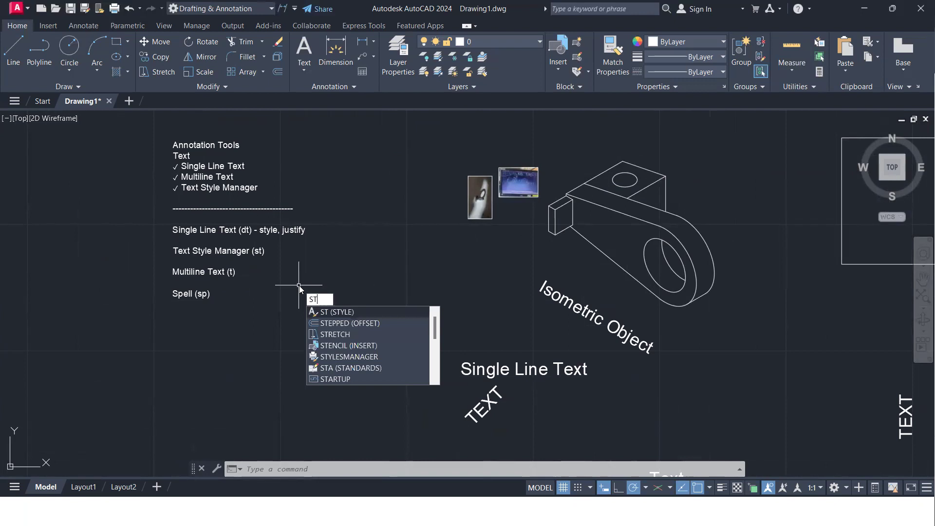
key("Return")
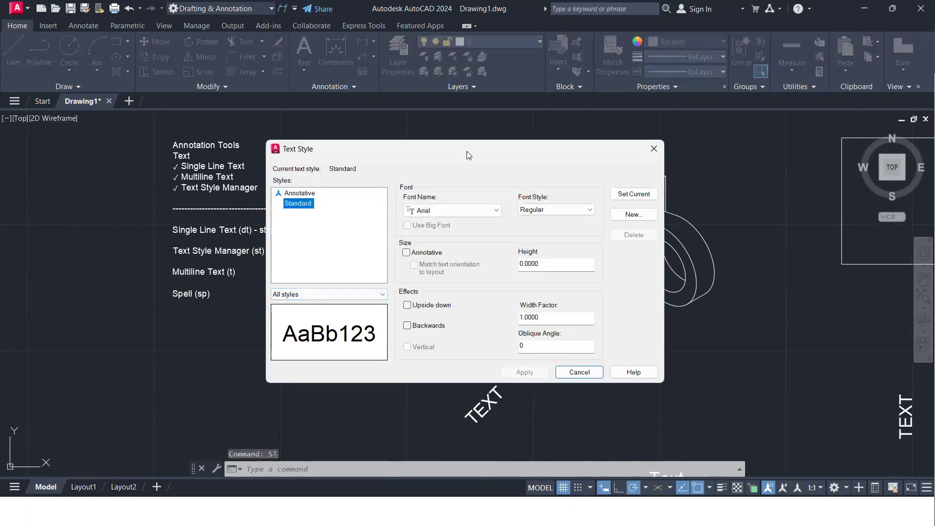
left_click_drag(469, 155, 441, 113)
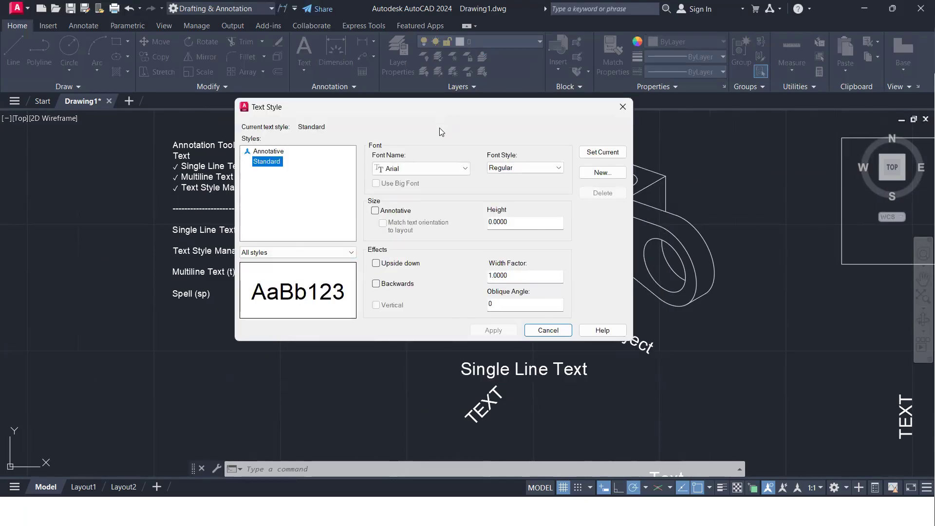
left_click(274, 152)
left_click(279, 160)
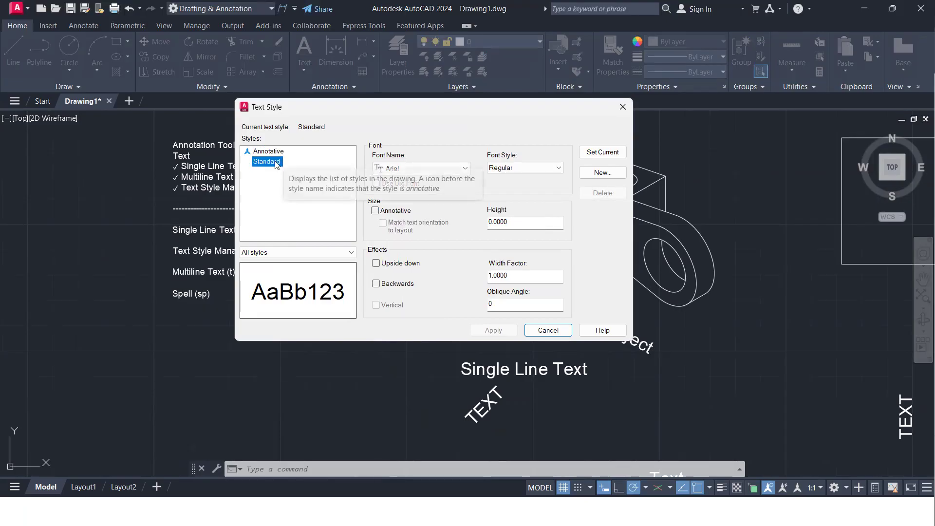
Set the Standard text style's font to Times New Roman with the Bold font style
left_click(457, 169)
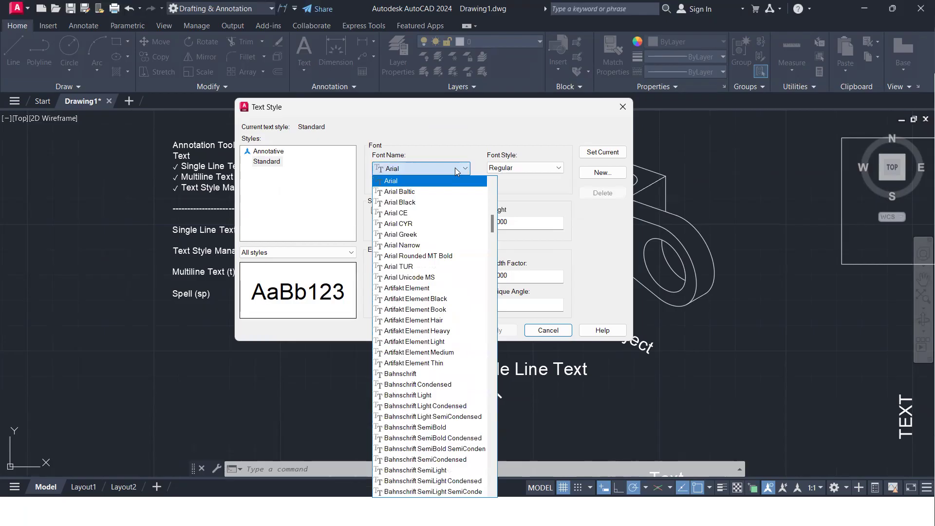
type("times")
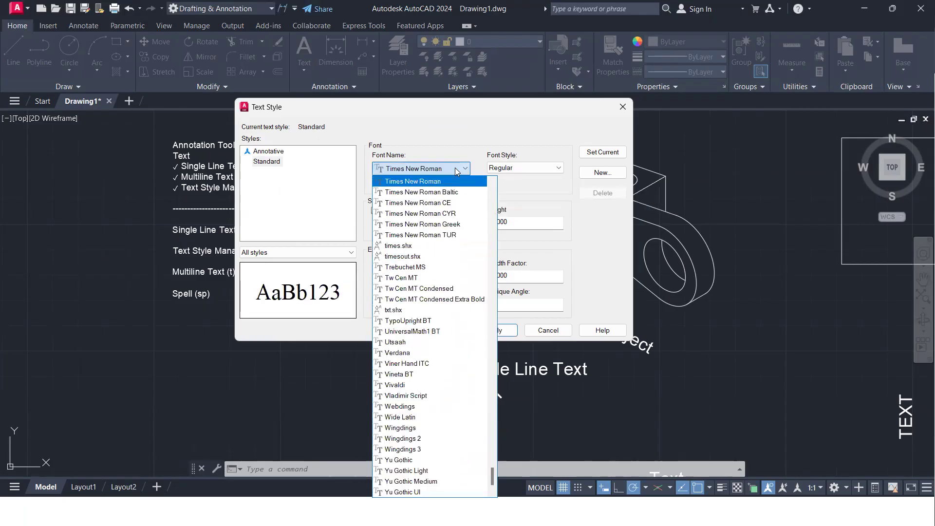
key("Return")
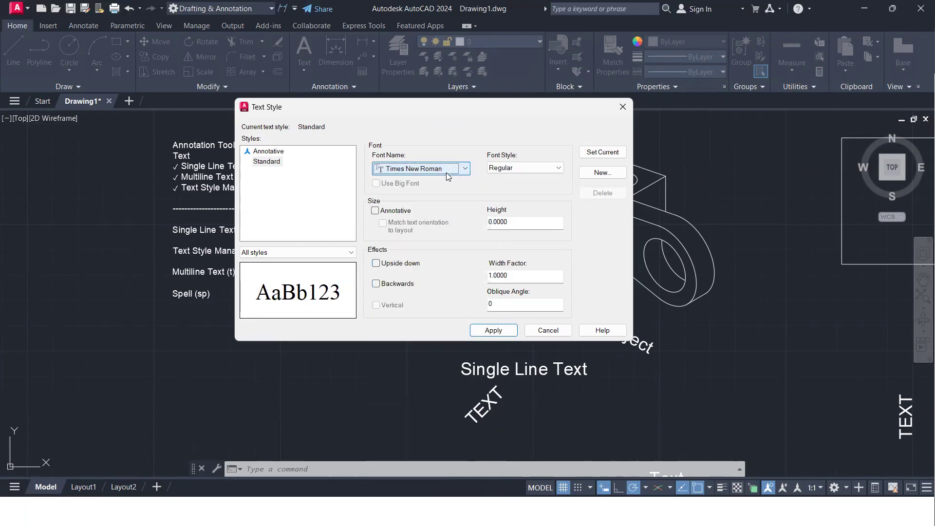
left_click(526, 168)
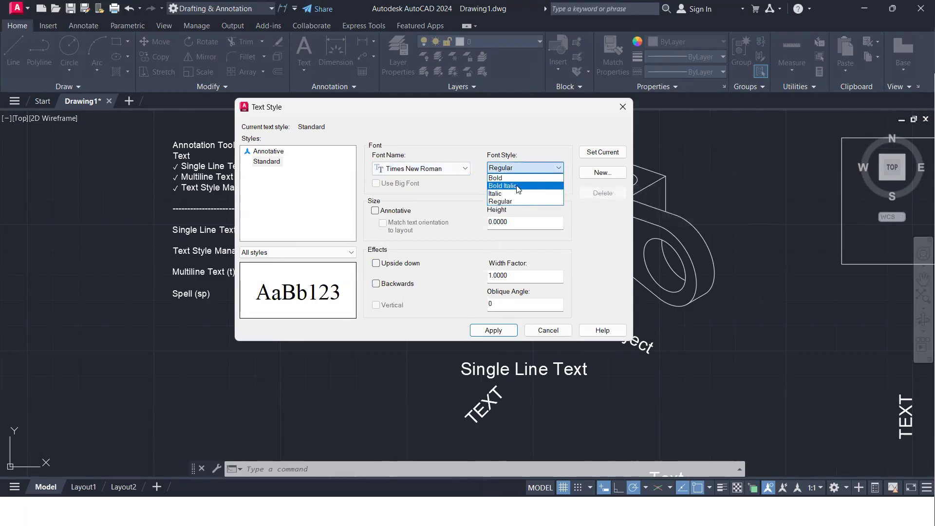
left_click(519, 178)
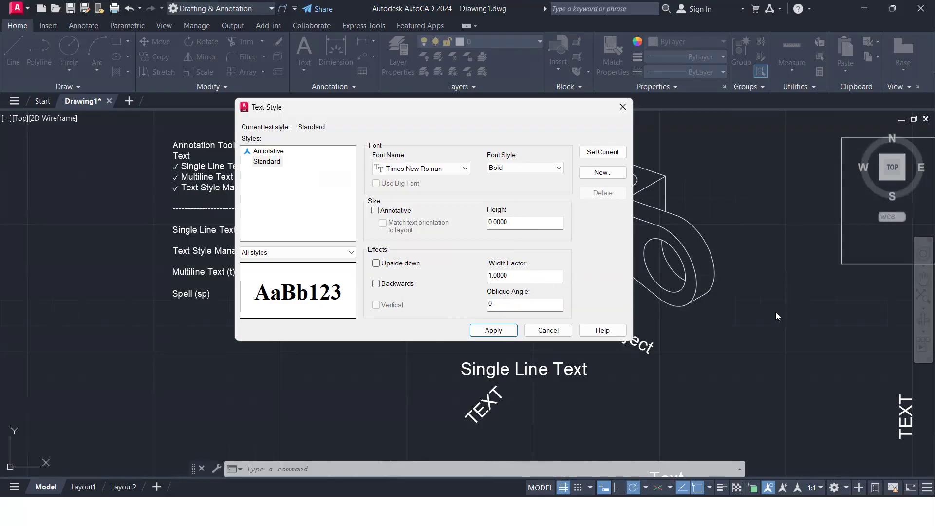
Make the modified Standard style current, save its changes and close the text style manager
left_click(602, 153)
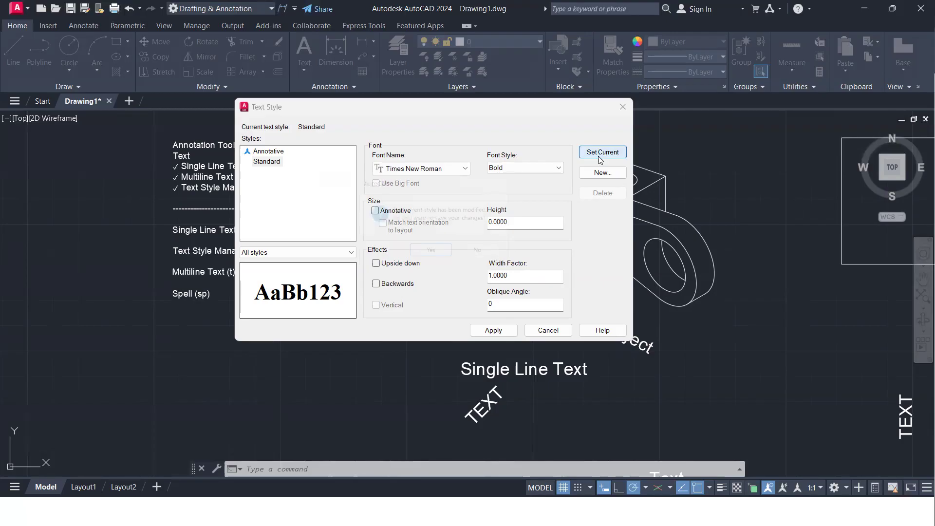
left_click(430, 254)
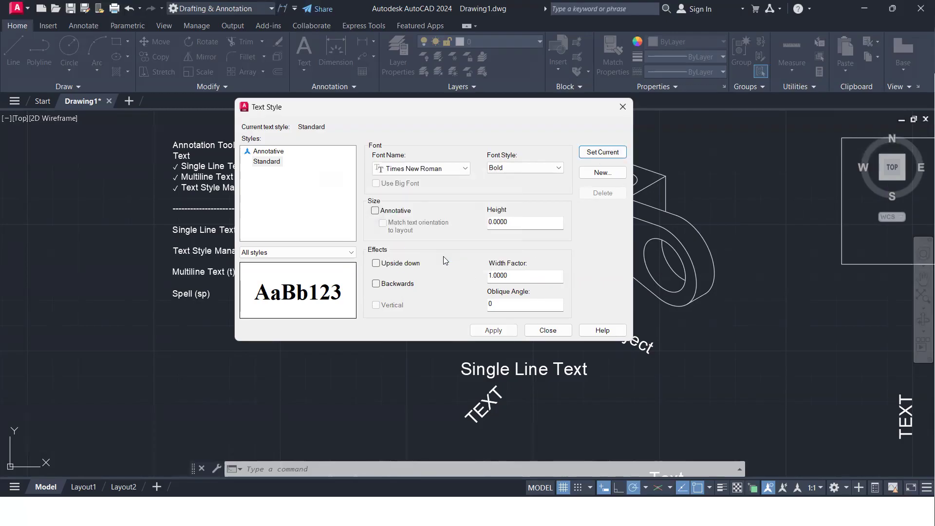
left_click(548, 331)
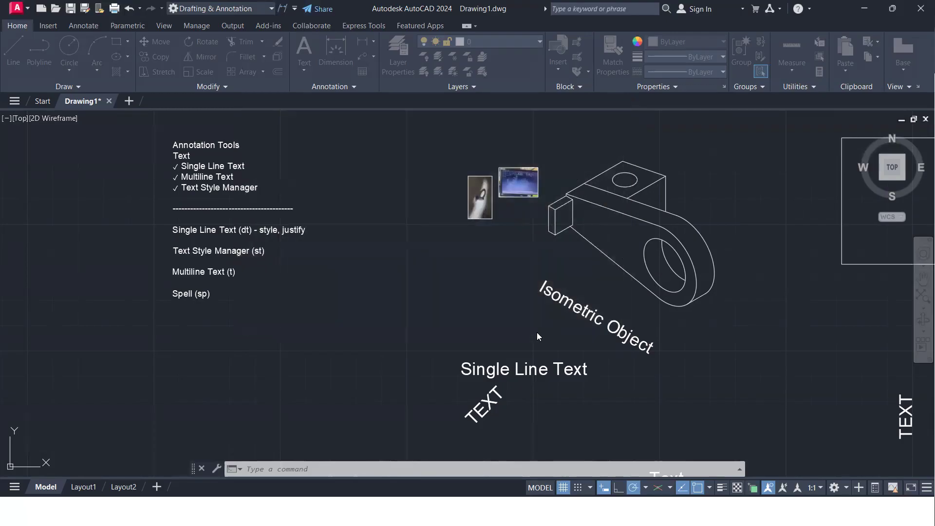
Place a horizontal center-justified single-line text reading TEXT below the rotated TEXT, using the default height of 5
scroll(535, 340, "down", 3)
middle_click_drag(567, 352, 520, 306)
scroll(517, 314, "up", 4)
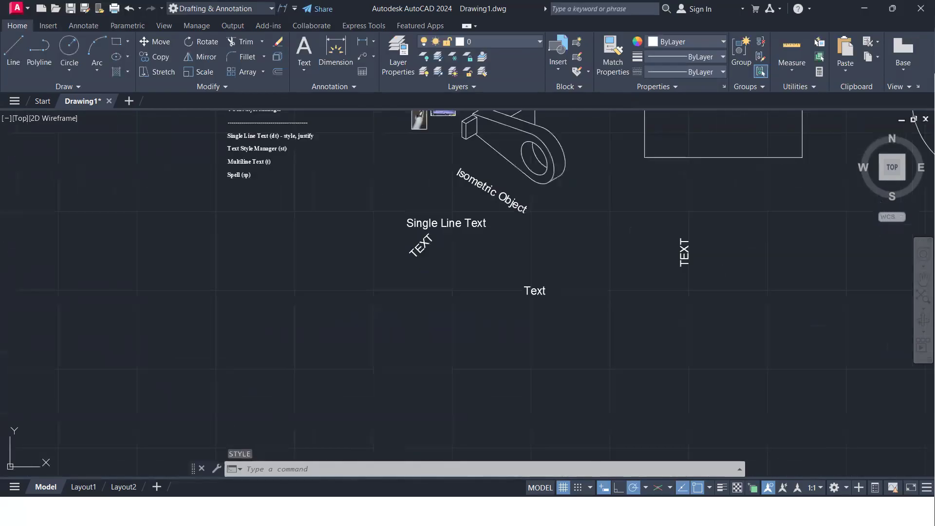
type("text")
key("Return")
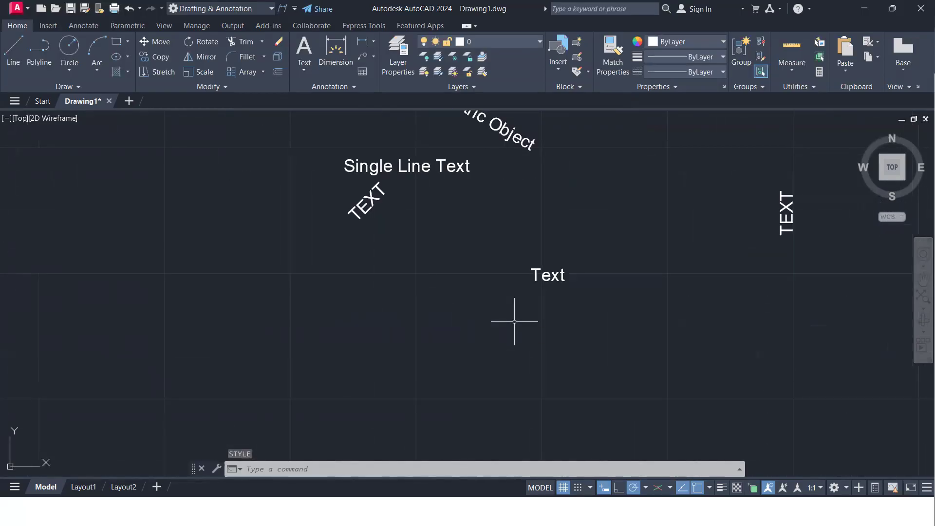
left_click(340, 298)
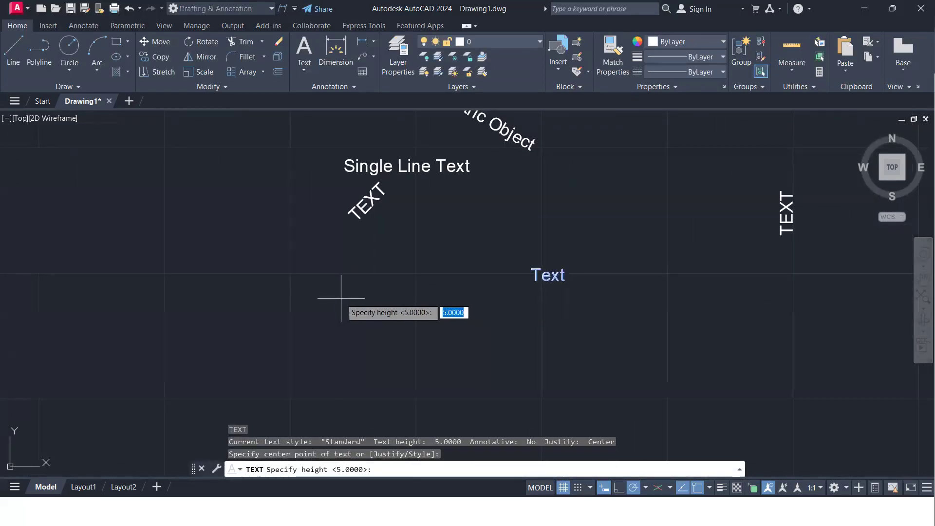
left_click(341, 332)
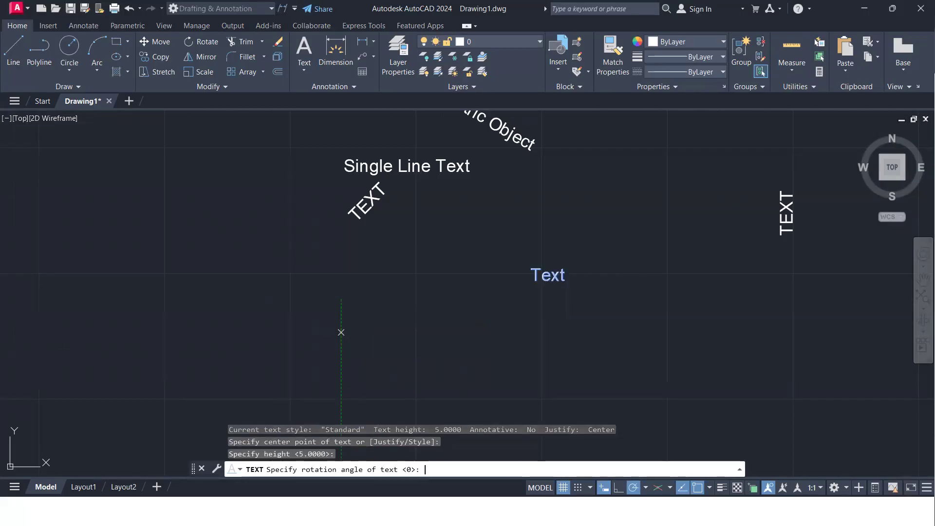
key("Return")
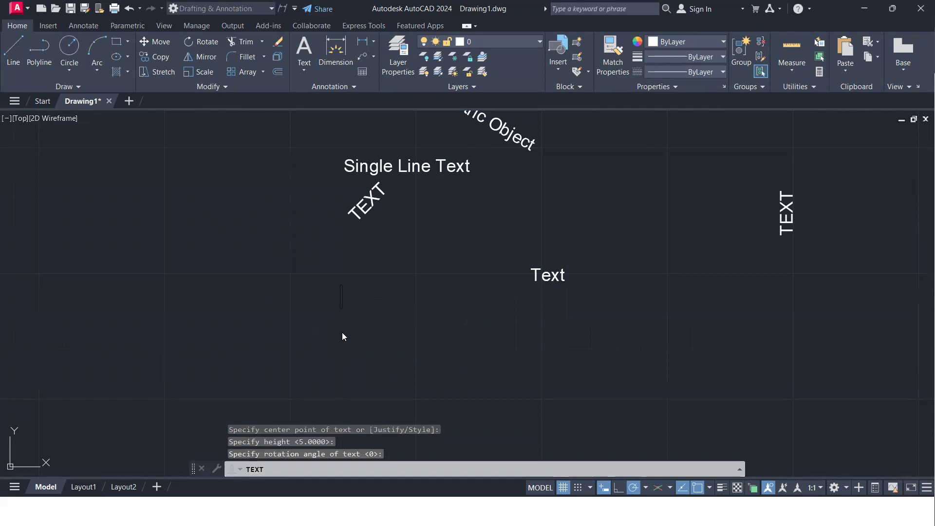
type("TEST")
key("BackSpace")
key("BackSpace")
type("XT")
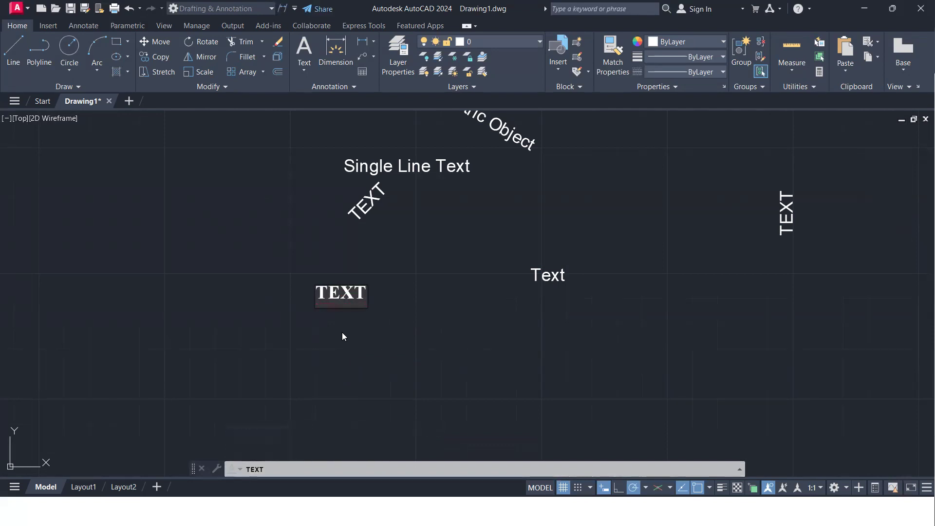
key("Return")
key("Return")
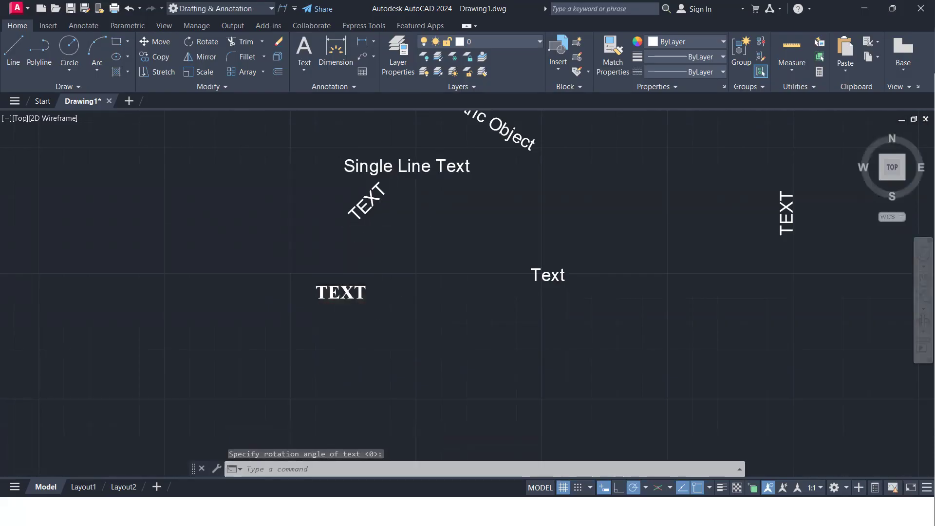
Compare the font of the newest TEXT with the rotated TEXT and the other single-line texts around it
scroll(313, 355, "up", 6)
scroll(316, 349, "down", 2)
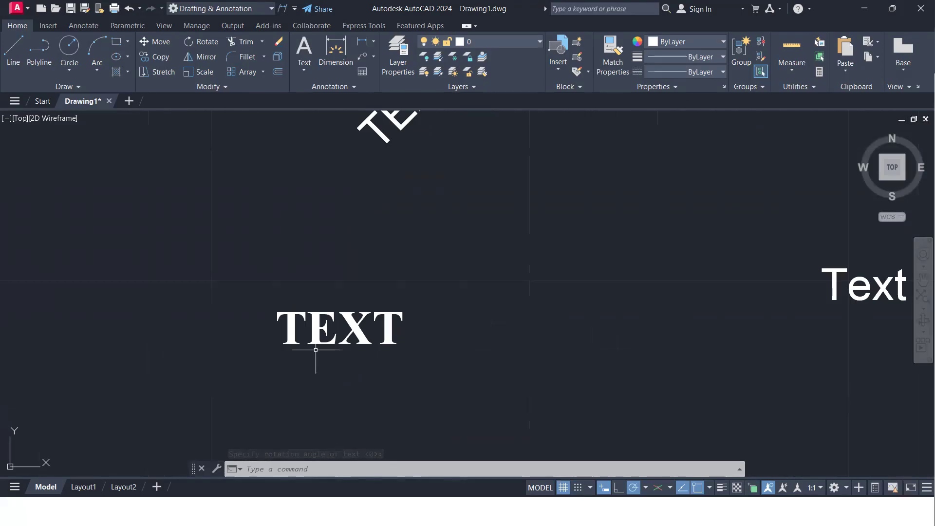
scroll(321, 336, "down", 4)
scroll(346, 248, "up", 4)
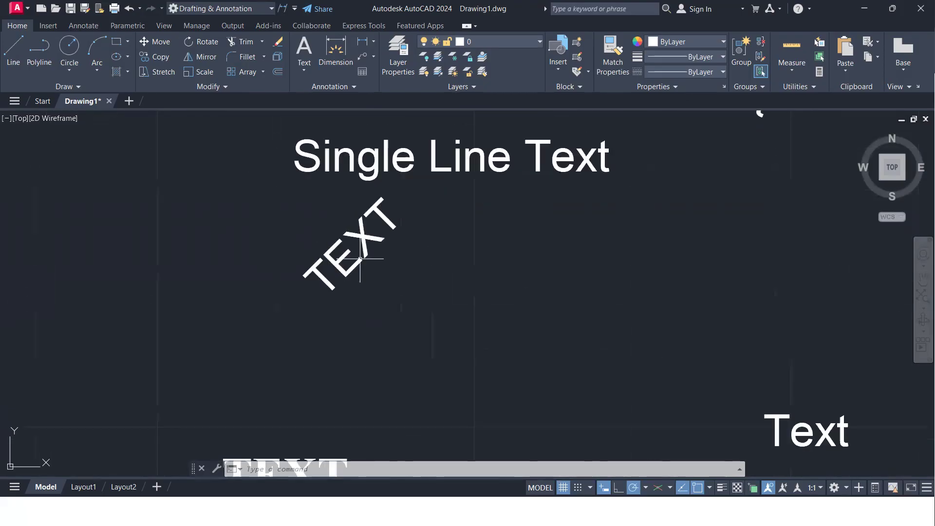
scroll(363, 255, "down", 2)
scroll(364, 252, "down", 2)
middle_click_drag(364, 251, 395, 237)
scroll(378, 293, "up", 2)
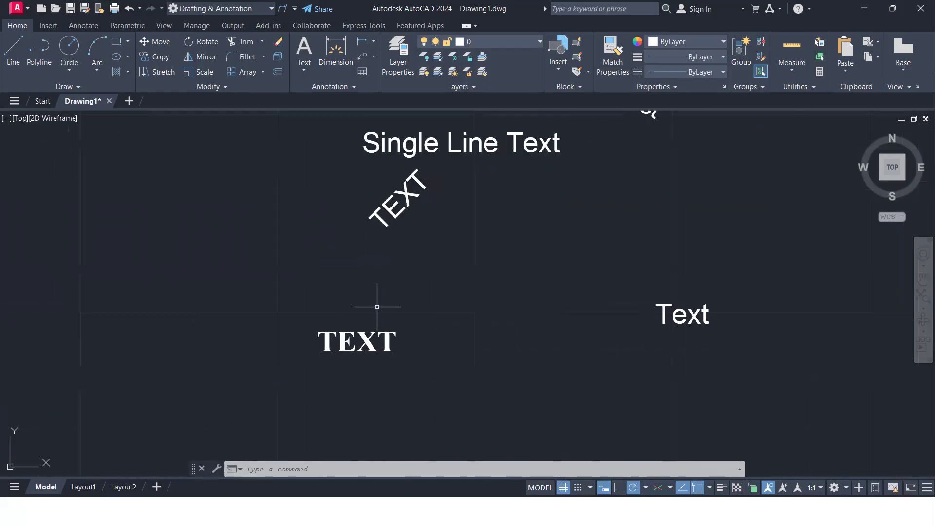
scroll(349, 363, "up", 2)
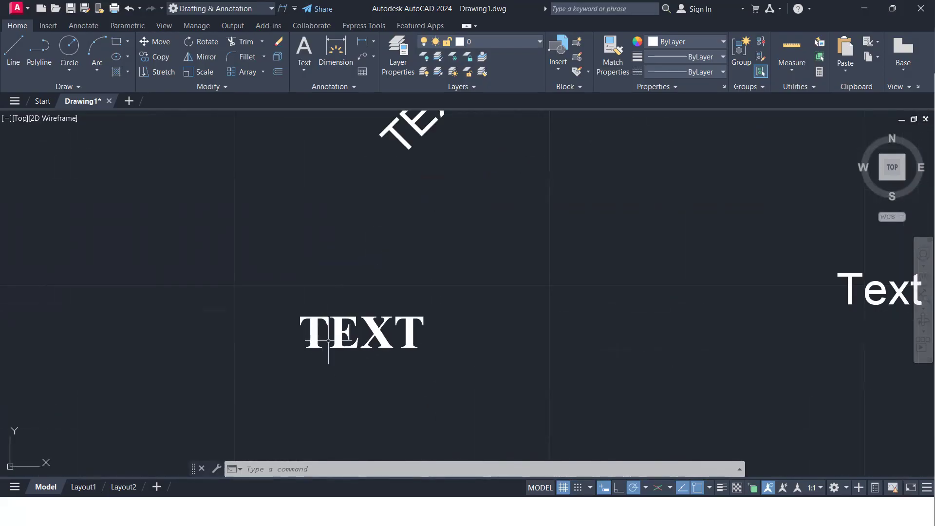
scroll(329, 341, "down", 2)
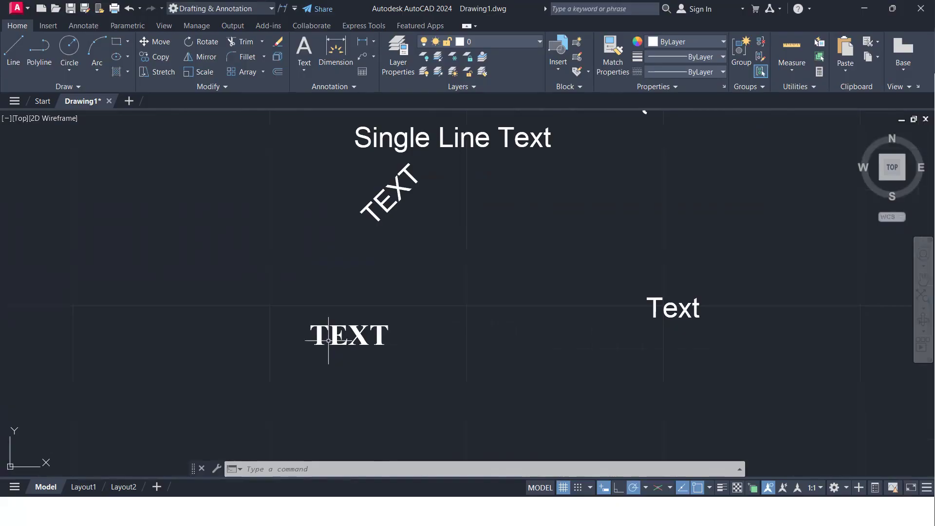
scroll(328, 341, "up", 2)
scroll(379, 272, "down", 2)
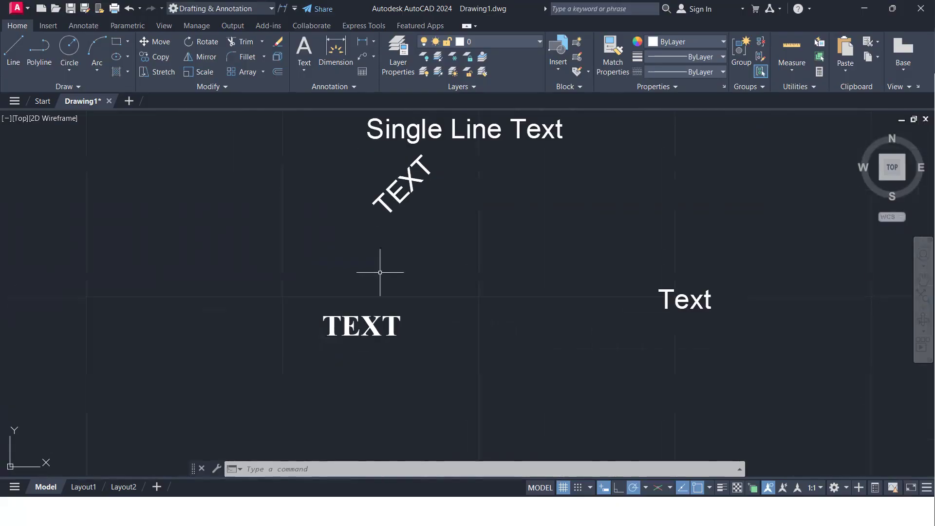
scroll(409, 194, "up", 2)
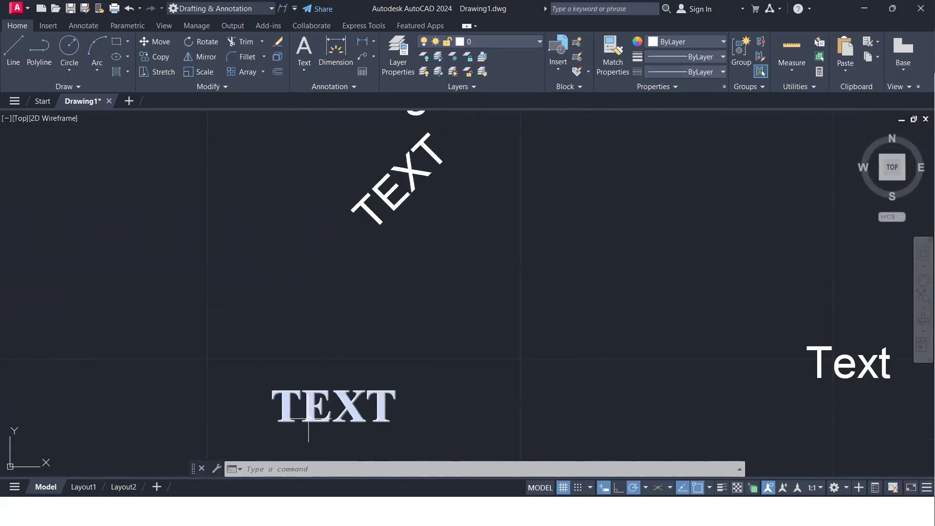
scroll(308, 423, "up", 3)
scroll(308, 423, "down", 3)
Review the annotation command list in the notes, especially the Text Style Manager (st) entry
mouse_move(319, 403)
middle_mouse_down()
mouse_move(346, 378)
mouse_move(453, 328)
middle_mouse_up()
scroll(453, 327, "down", 3)
middle_click_drag(179, 209, 277, 274)
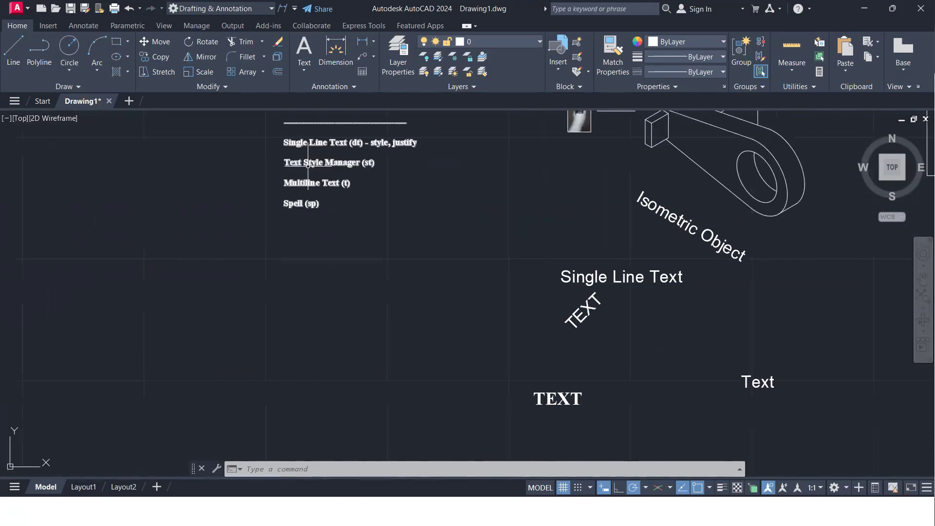
scroll(292, 180, "up", 2)
scroll(282, 249, "up", 2)
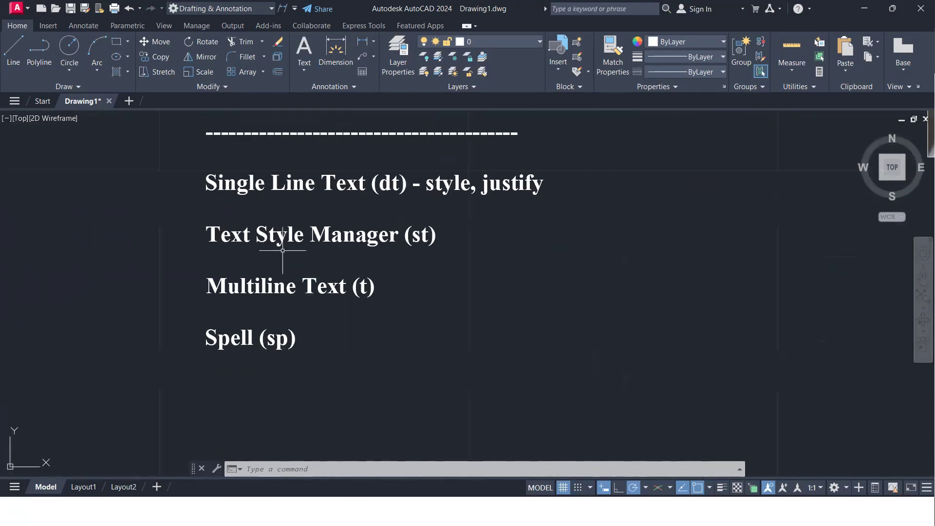
middle_click_drag(282, 250, 265, 288)
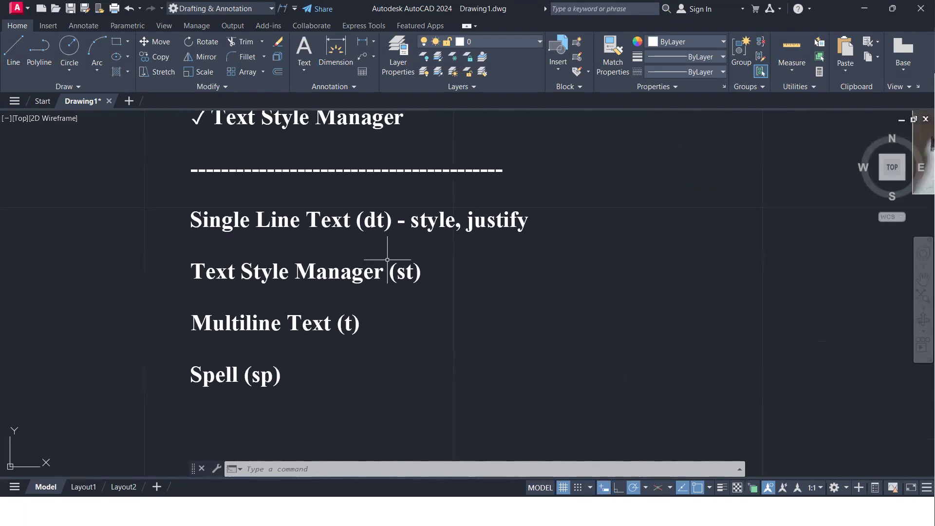
scroll(387, 260, "down", 2)
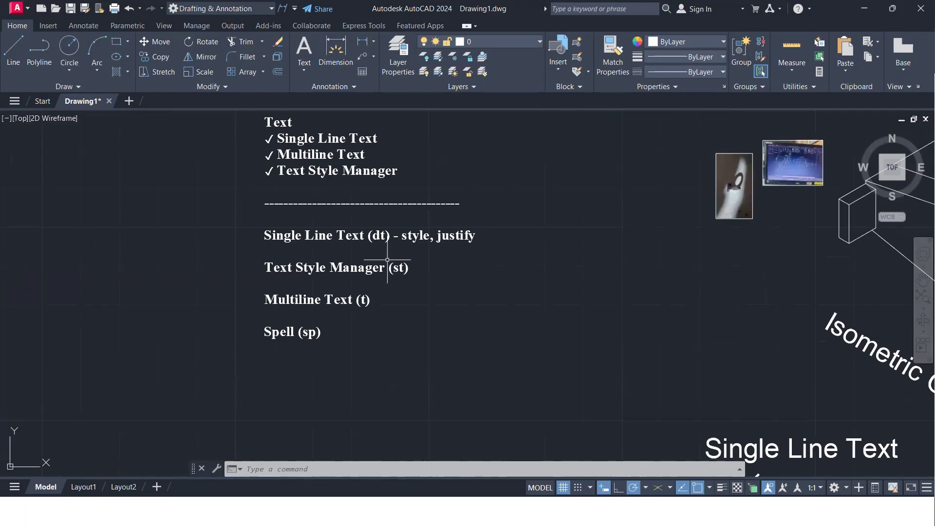
Examine the available types of text tool and the Multiline Text shortcut in the notes
scroll(440, 265, "down", 2)
mouse_move(440, 266)
middle_mouse_down()
mouse_move(235, 211)
mouse_move(223, 185)
middle_mouse_up()
middle_click_drag(610, 343, 428, 297)
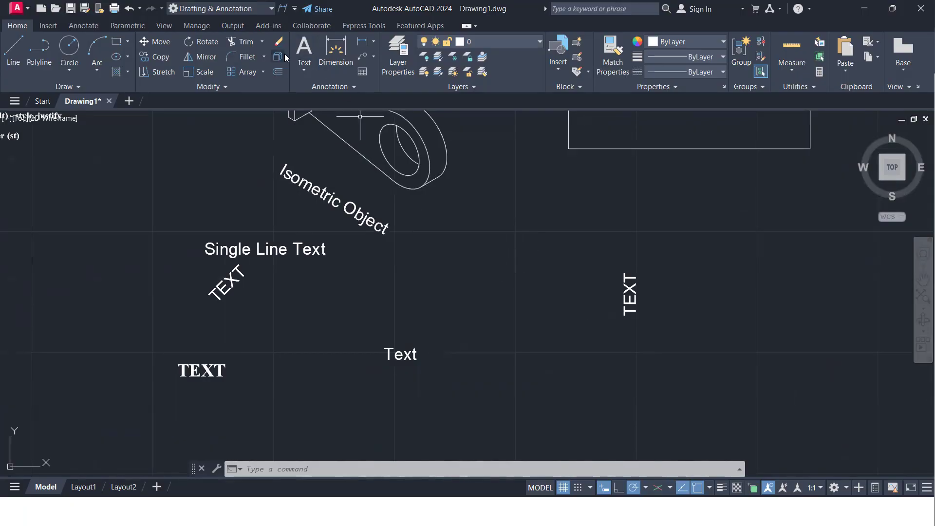
left_click(303, 70)
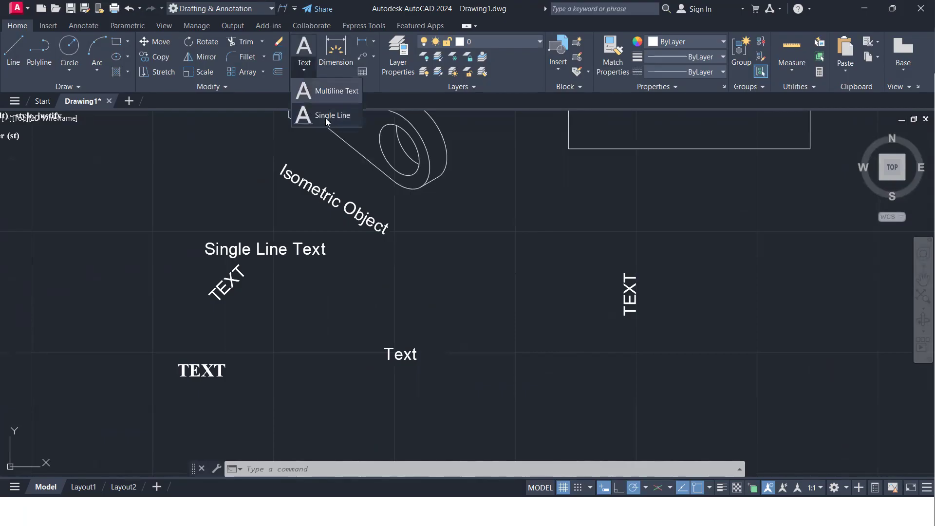
left_click(501, 292)
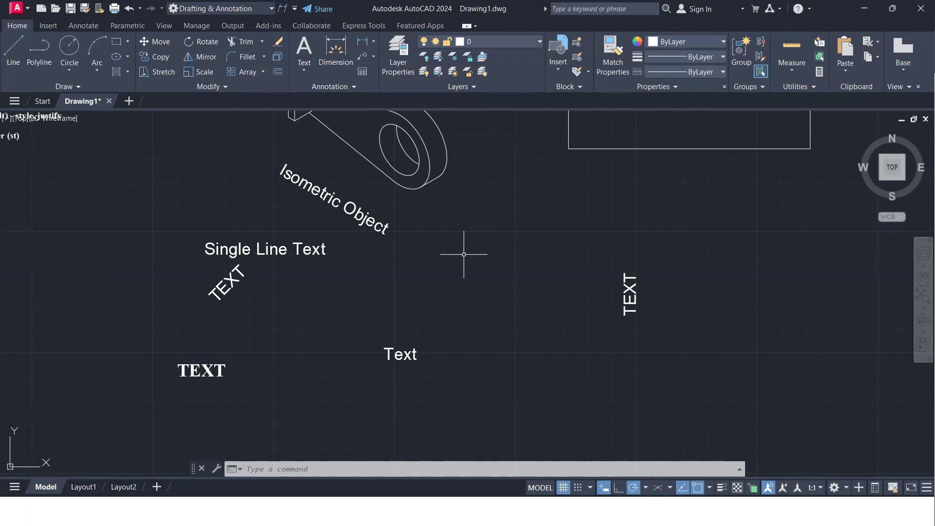
left_click(304, 69)
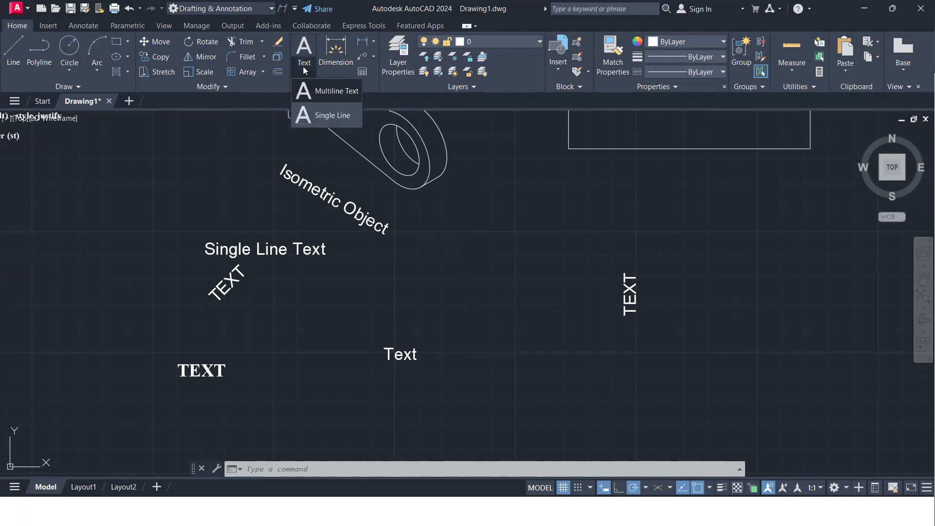
left_click(303, 74)
scroll(412, 300, "down", 2)
middle_click_drag(412, 301, 562, 313)
scroll(286, 206, "up", 6)
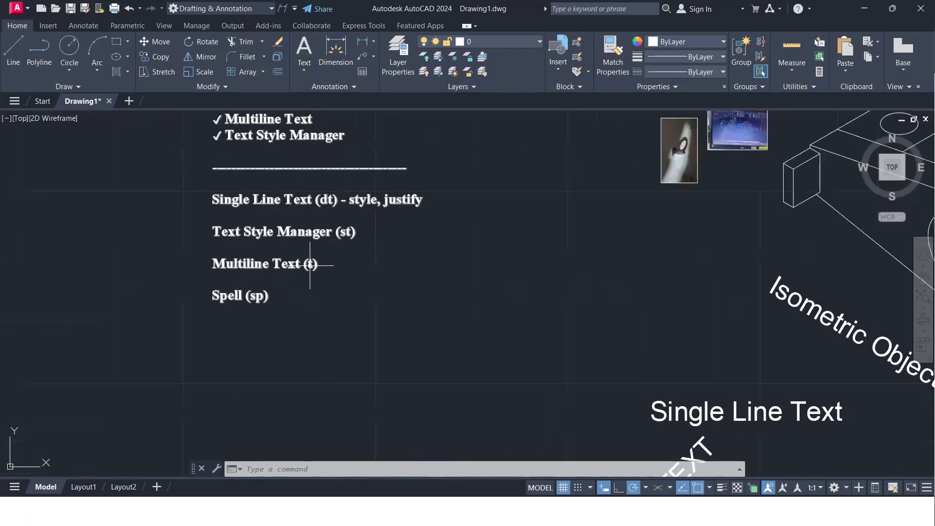
Start a multiline text with the T command and define its box in the empty area below Text, about 159 units diagonally
scroll(318, 271, "down", 5)
mouse_move(338, 286)
middle_mouse_down()
mouse_move(321, 176)
mouse_move(261, 112)
middle_mouse_up()
middle_click_drag(665, 420, 326, 278)
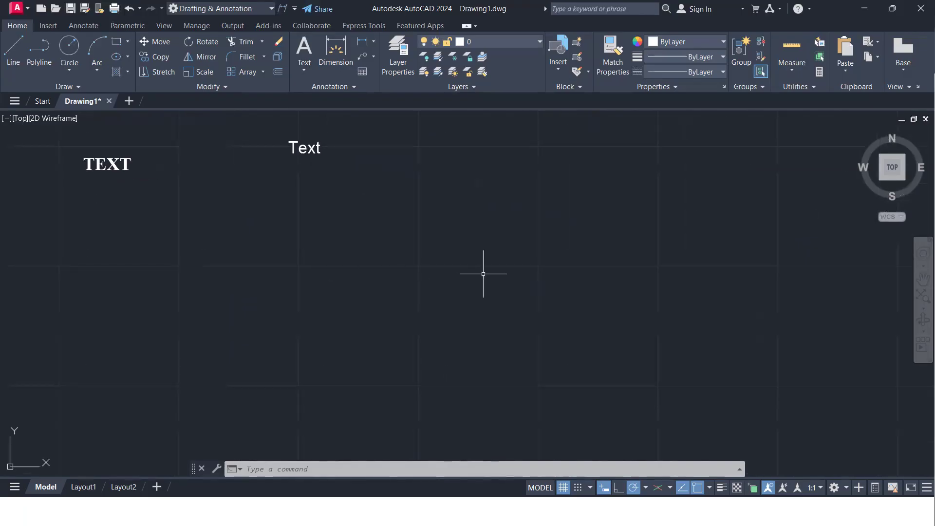
type("T")
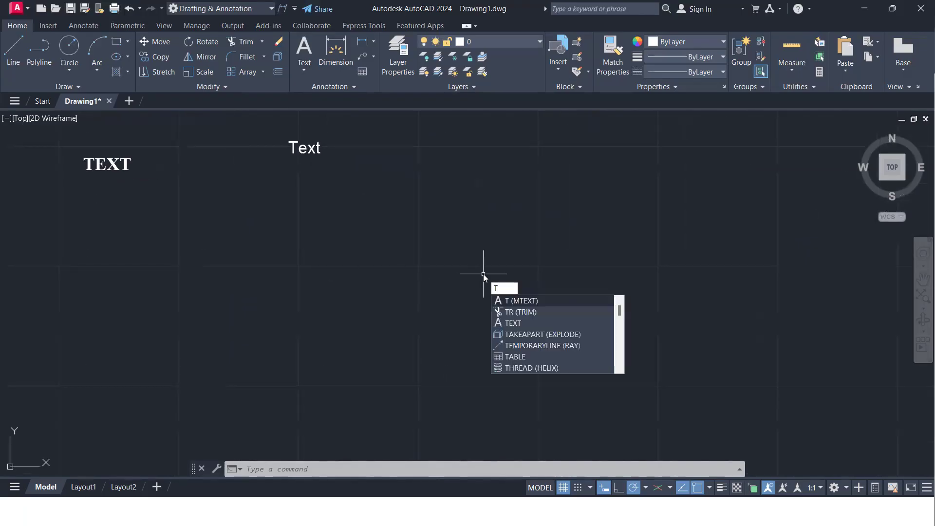
key("Return")
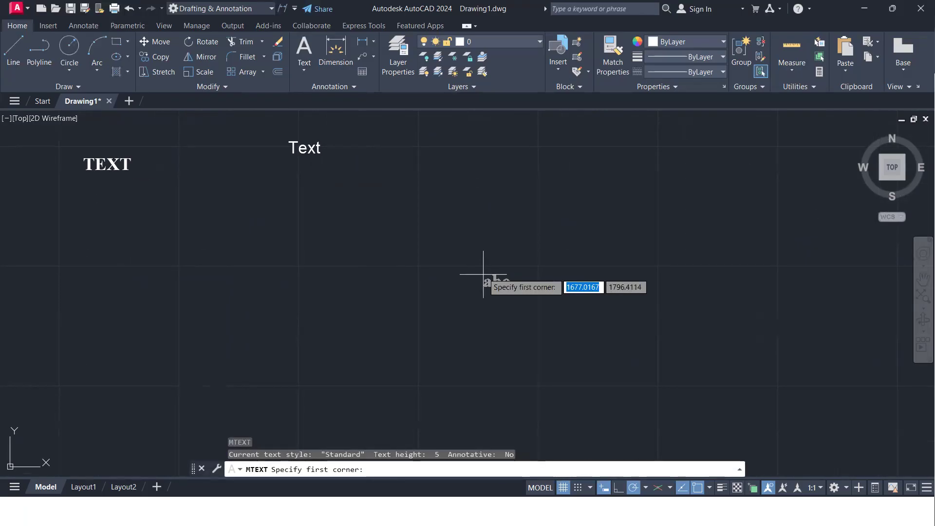
left_click(427, 218)
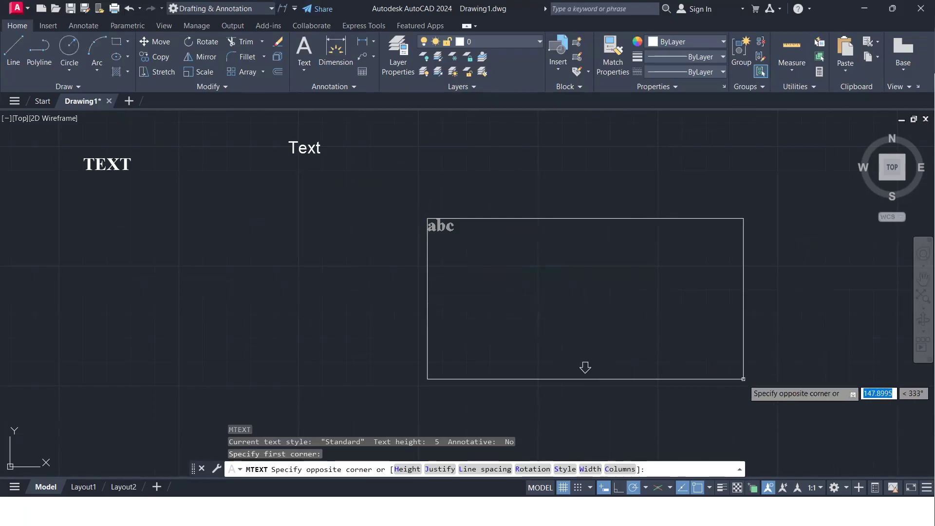
left_click(770, 383)
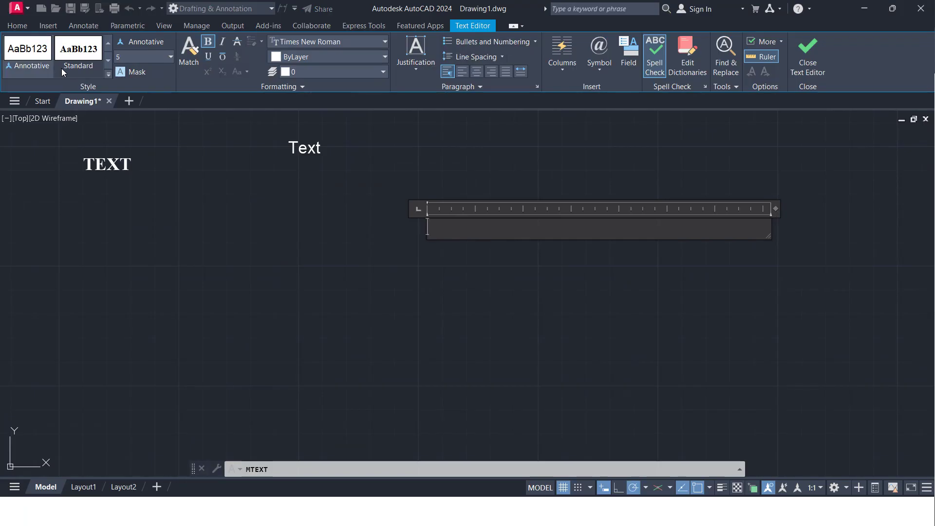
Enter Multi Line Text as the first line of the multiline text and begin a second line
type("Mult")
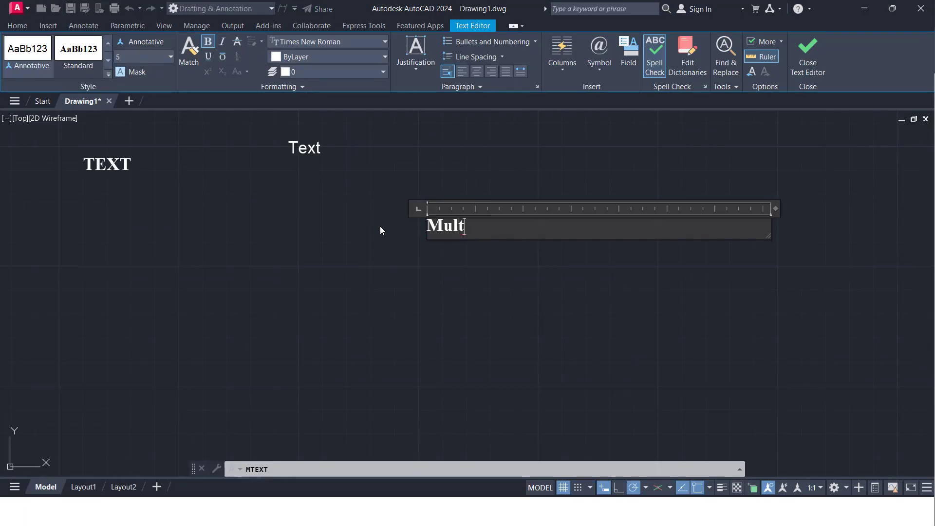
type("i Line Text")
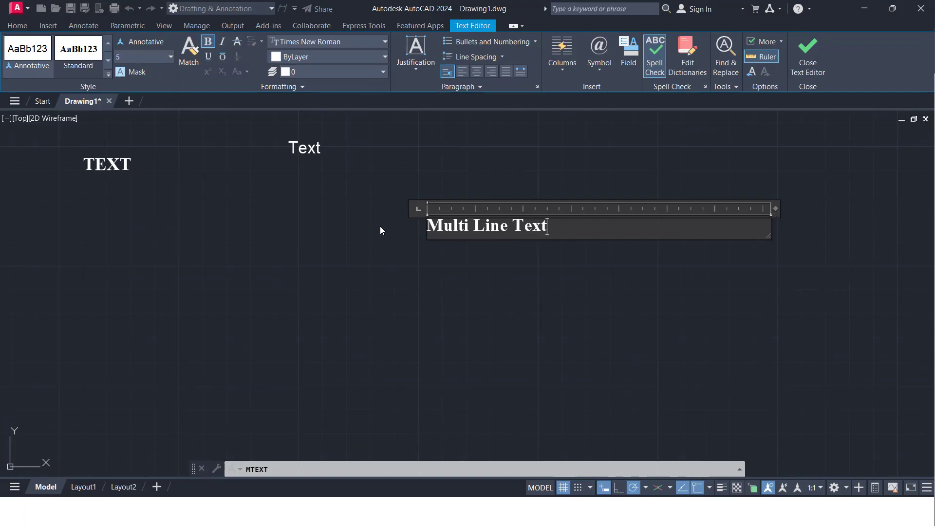
left_click(170, 58)
left_click(171, 59)
key("Return")
Turn off bold, enter Bold on the second line, and make that word bold
left_click(208, 41)
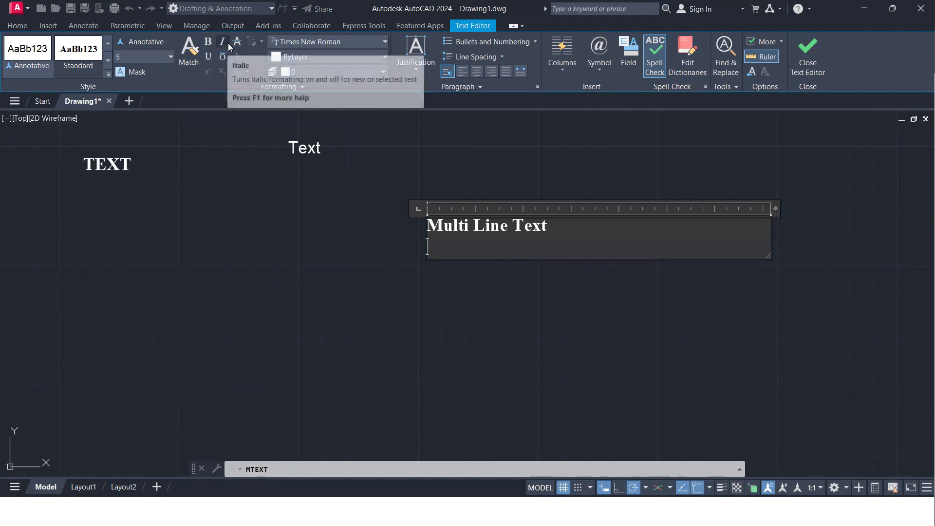
type("Bol")
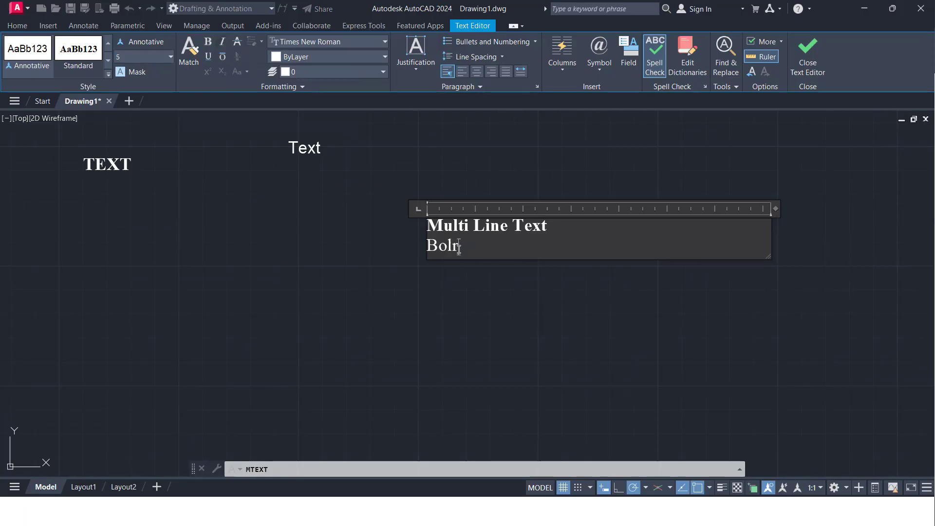
type("d")
key("shift+Left")
key("shift+Left")
key("shift+Left")
key("shift+Left")
key("ctrl+b")
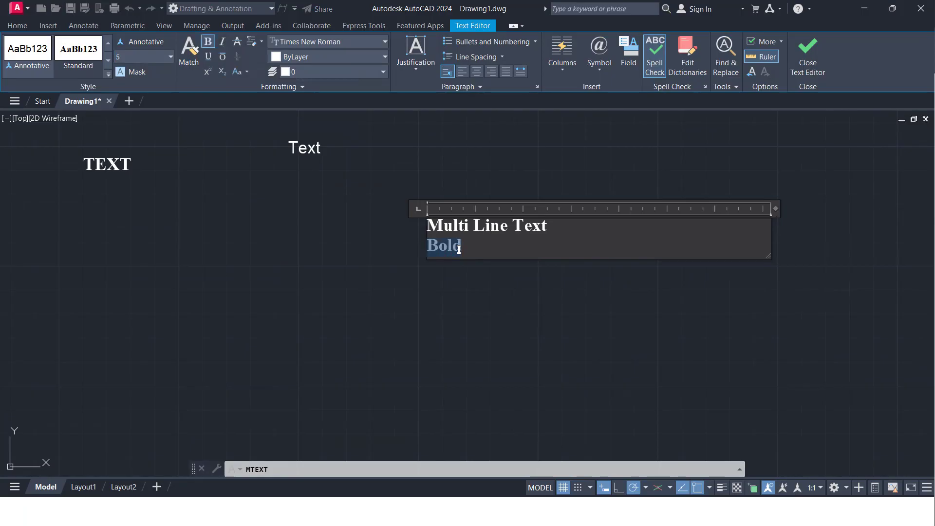
left_click(475, 249)
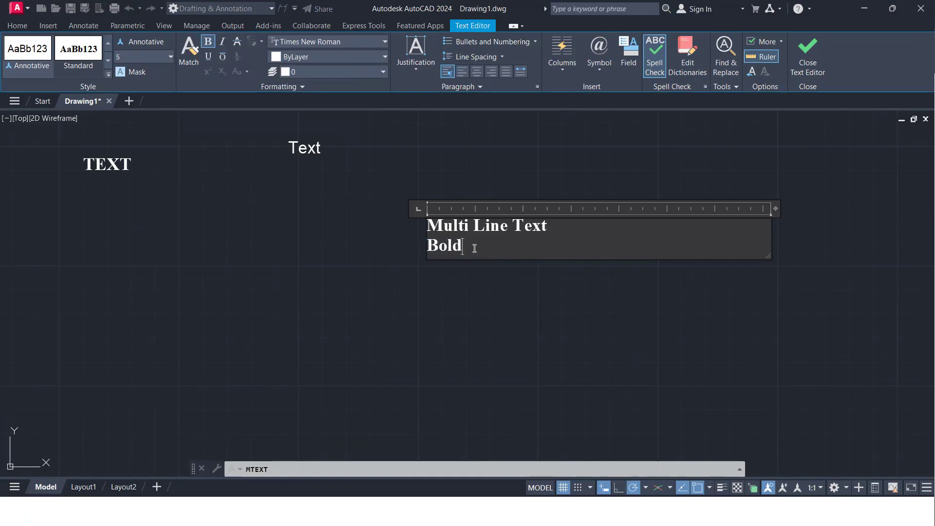
Complete the second line of the multiline text as Bold (Ctrl+B)
type("(Ctrl+B)")
key("shift+Left")
key("shift+Left")
key("shift+Left")
key("shift+Left")
key("shift+Left")
key("shift+Left")
key("shift+Left")
key("shift+Left")
key("shift+Left")
key("shift+Left")
key("shift+Left")
key("shift+Left")
key("shift+Left")
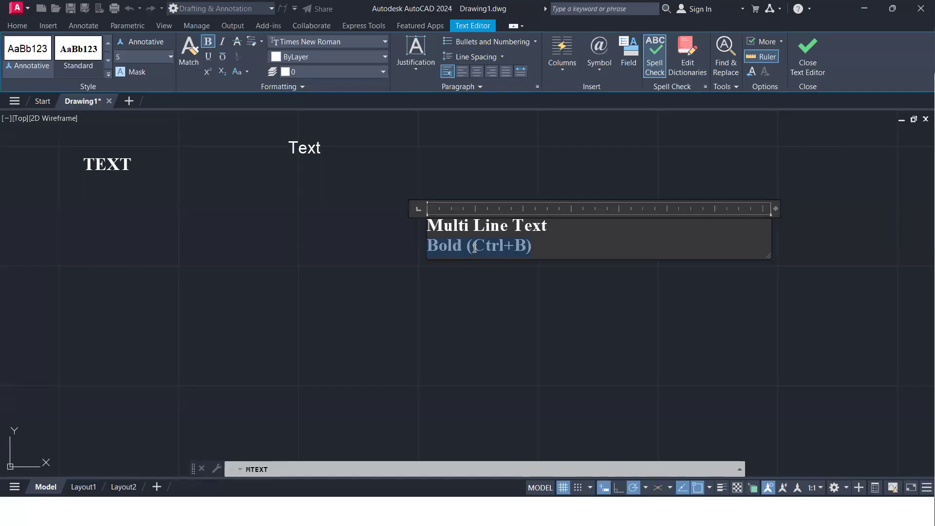
key("End")
Add a third line reading Italic (Ctrl+I) below the Bold line
key("Return")
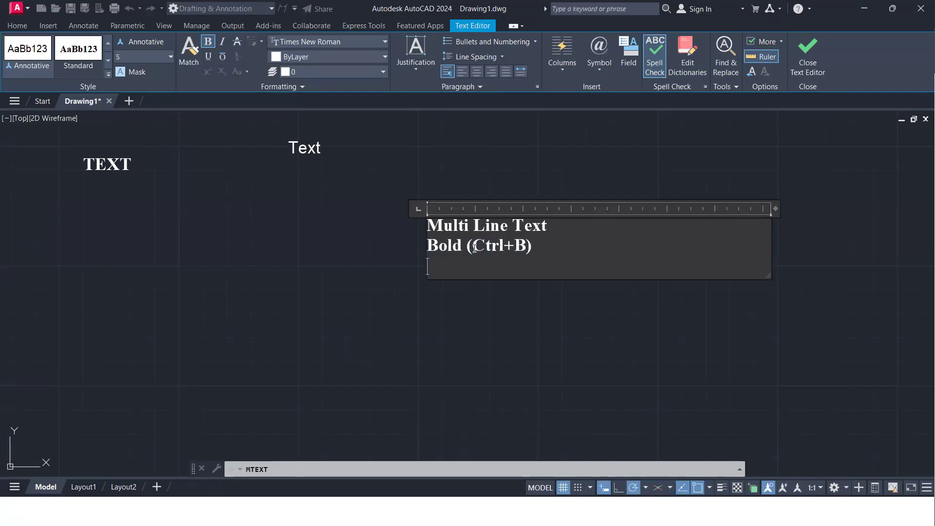
type("Itali")
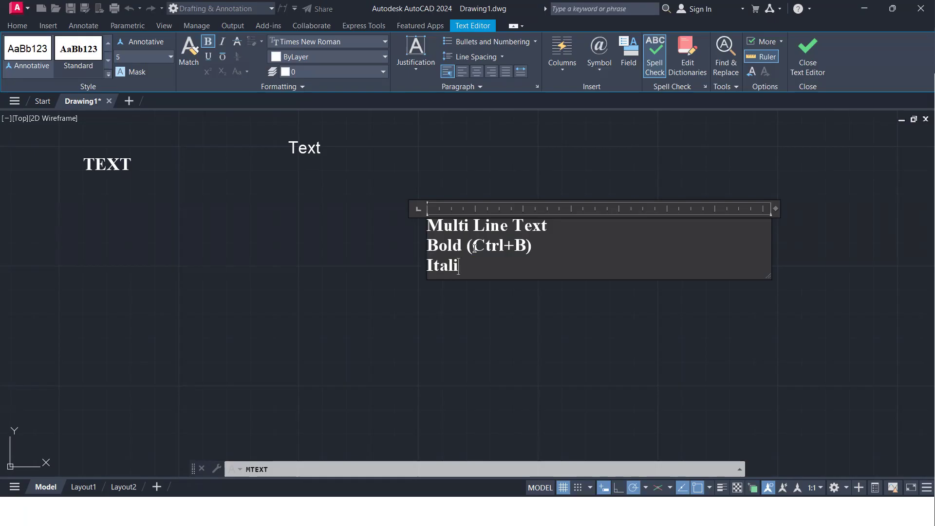
type("c (Ctrl+I)")
Make the whole Italic (Ctrl+I) line italic and turn off its bold formatting
key("shift+Left")
key("shift+Left")
key("shift+Left")
key("shift+Left")
key("shift+Left")
key("shift+Left")
key("shift+Left")
key("shift+Left")
key("shift+Left")
key("shift+Left")
key("shift+Left")
key("shift+Left")
key("shift+Left")
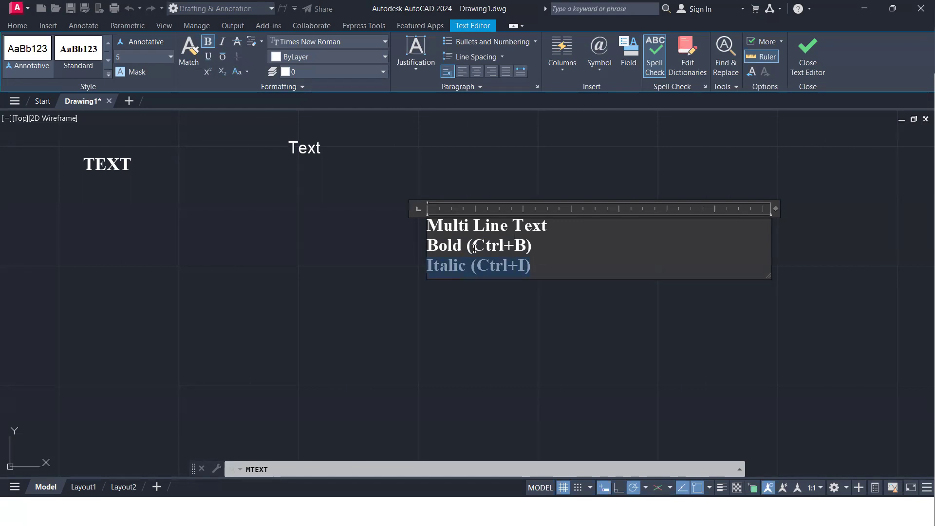
key("ctrl+i")
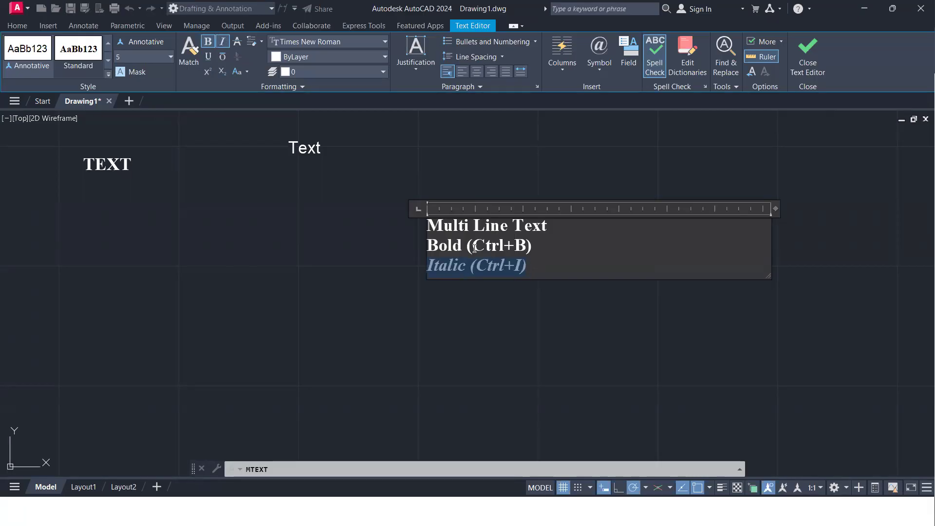
key("ctrl+i")
key("ctrl+i")
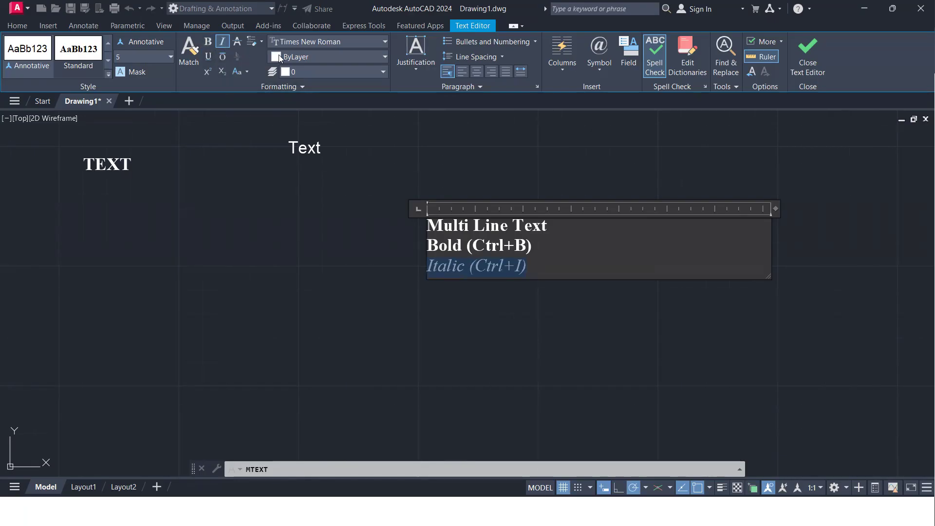
left_click(547, 266)
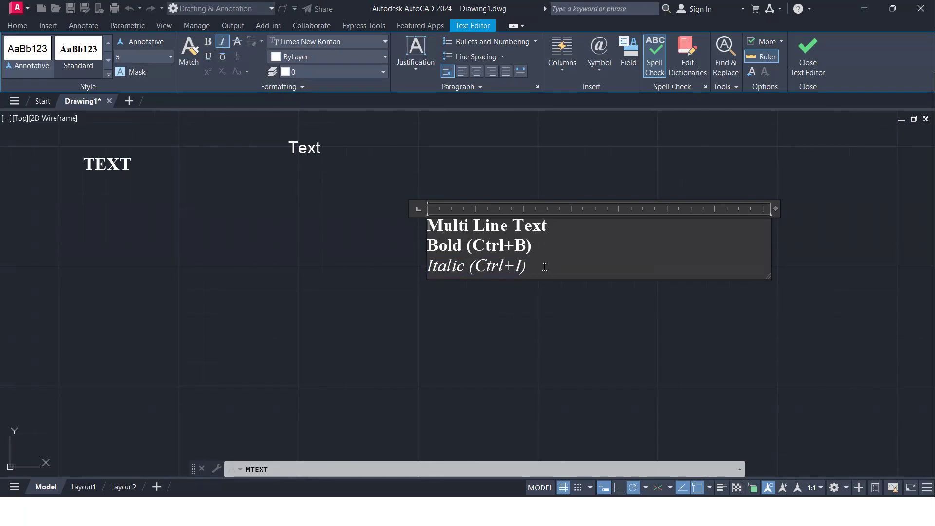
Add a fourth line reading Strikethrough below the Italic line
key("Return")
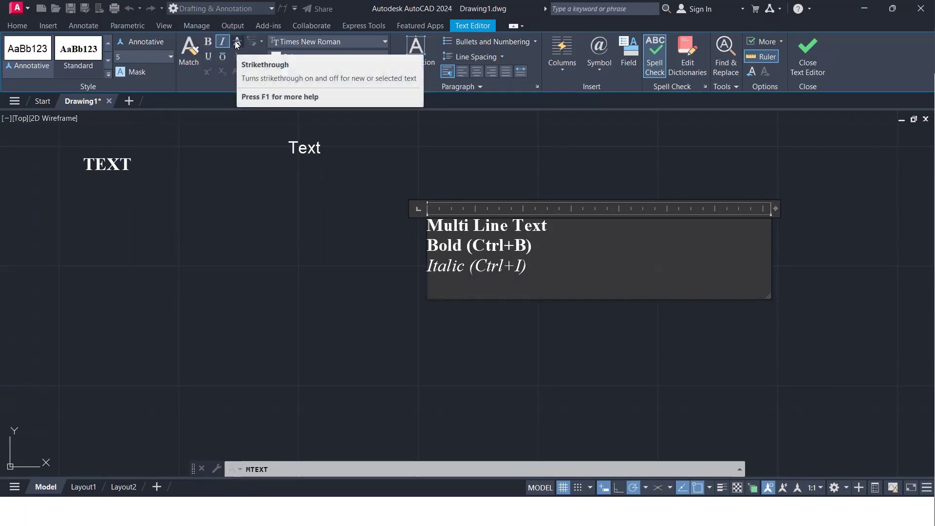
type("Strik")
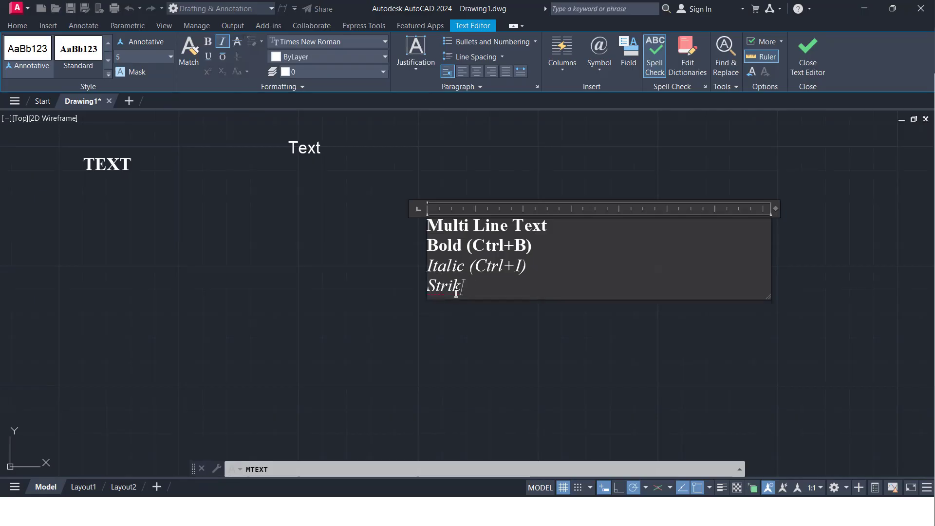
type("ethrough")
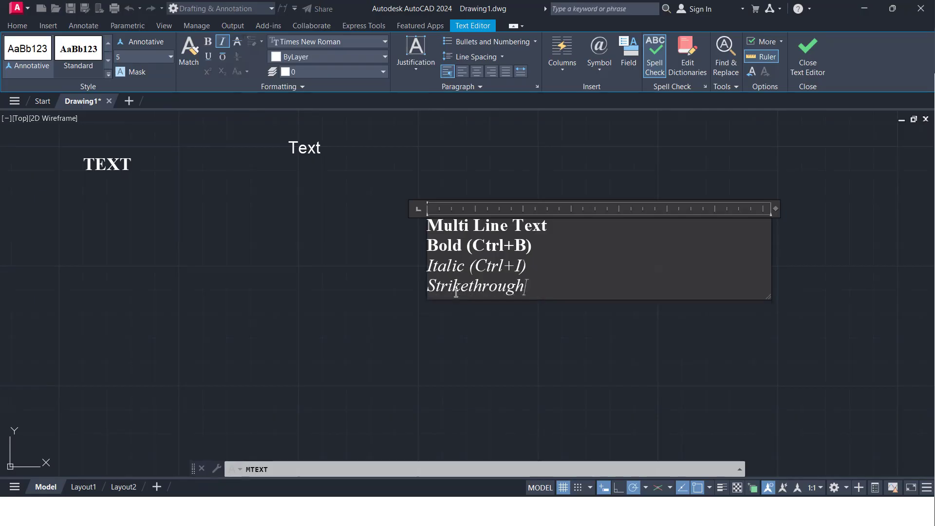
Remove the italic formatting from the word Strikethrough and apply strikethrough to it
key("shift+Left")
key("shift+Left")
key("shift+Left")
key("shift+Left")
key("shift+Left")
key("shift+Left")
key("shift+Left")
key("shift+Left")
key("shift+Left")
key("shift+Left")
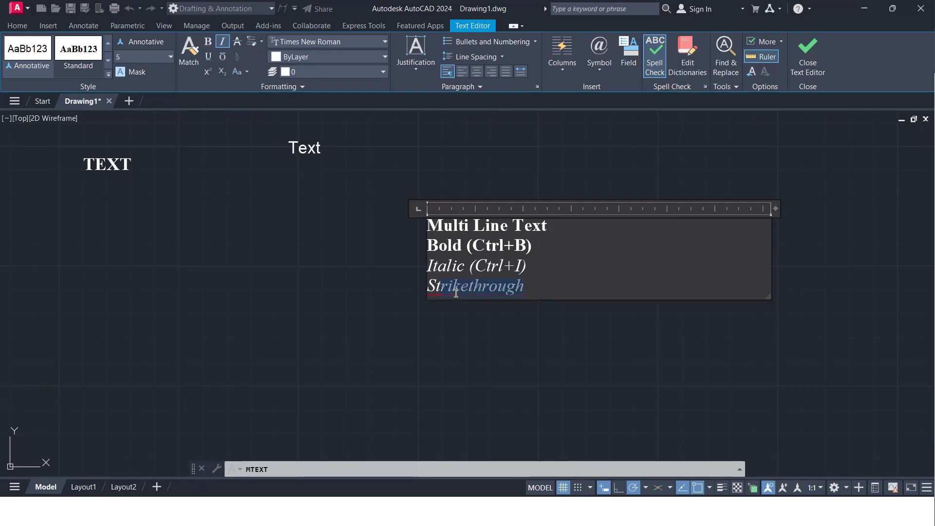
key("ctrl+i")
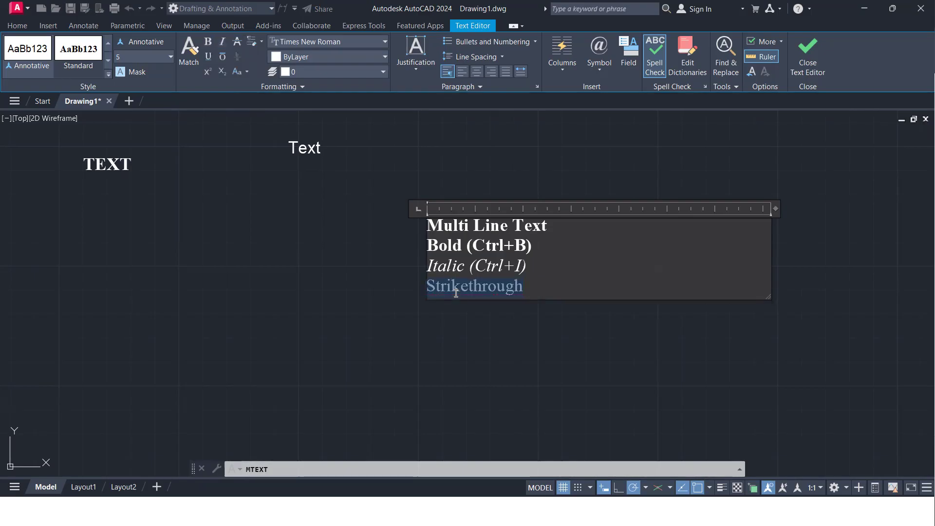
left_click(236, 43)
left_click(522, 290)
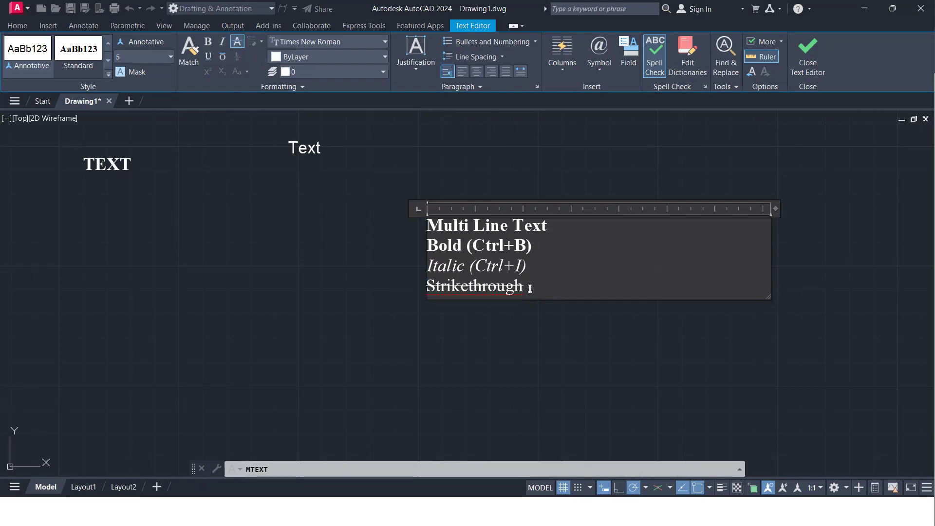
Add a fifth line reading UnderLine below the Strikethrough line
key("Return")
type("U")
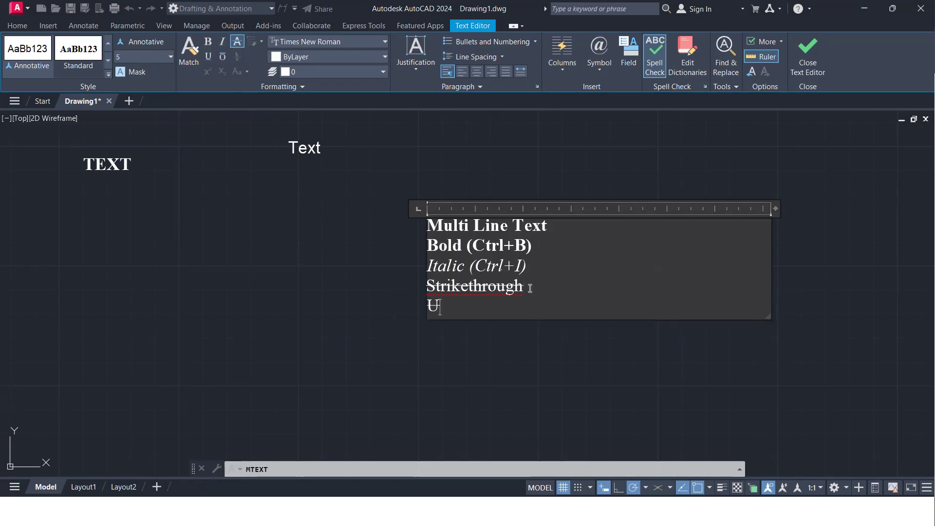
type("nderLine")
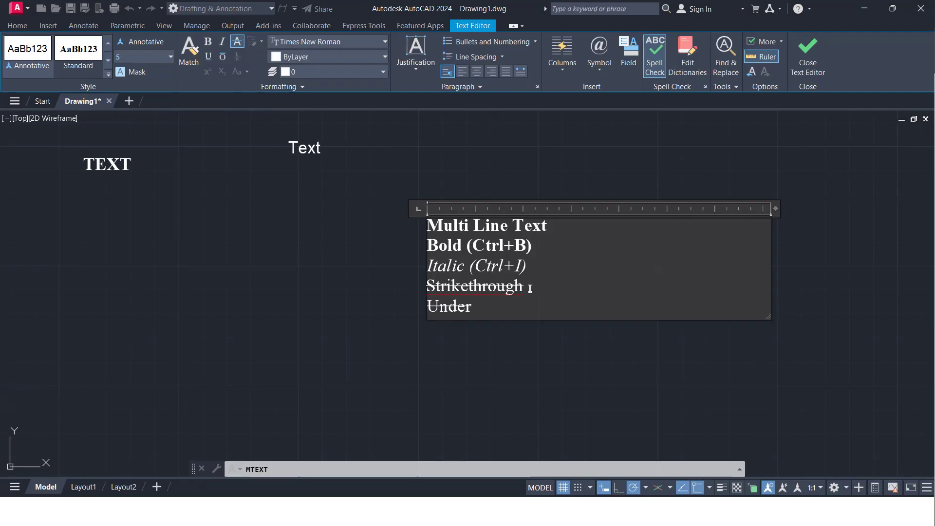
Turn off strikethrough on the word UnderLine and underline it instead
key("shift+Left")
key("shift+Left")
key("shift+Left")
key("shift+Left")
key("shift+Left")
key("shift+Left")
key("shift+Left")
key("shift+Left")
key("shift+Left")
left_click(236, 41)
left_click(208, 57)
left_click(655, 279)
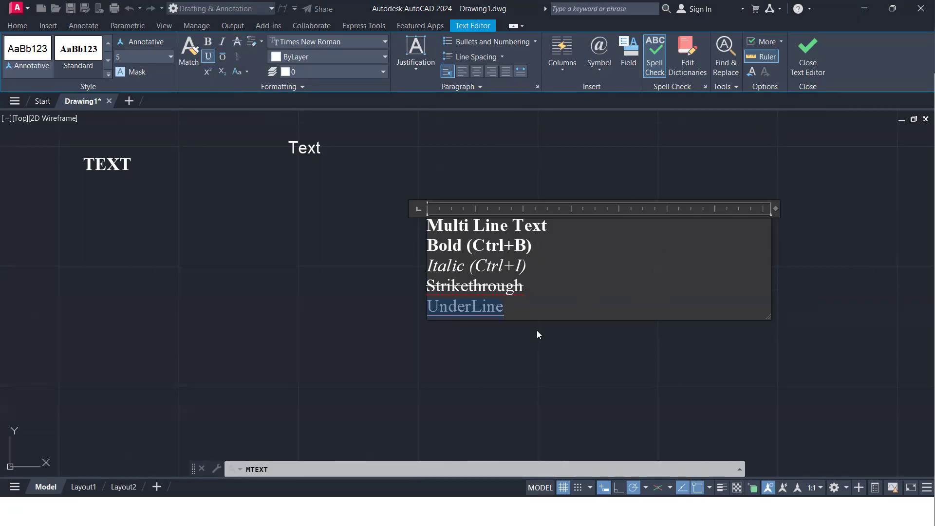
Append (Ctrl+U) to the end of the UnderLine line
left_click(524, 317)
type("(")
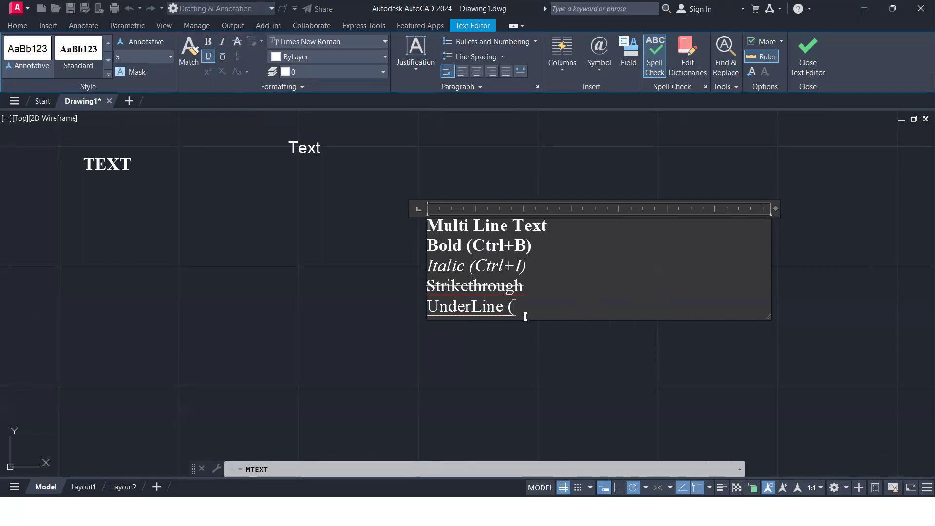
type("Ctrl+U)")
Add a sixth line reading Overline and replace its underline with an overline
key("Return")
type("Overline")
key("shift+Left")
key("shift+Left")
key("shift+Left")
key("shift+Left")
key("shift+Left")
key("shift+Left")
key("shift+Left")
key("shift+Left")
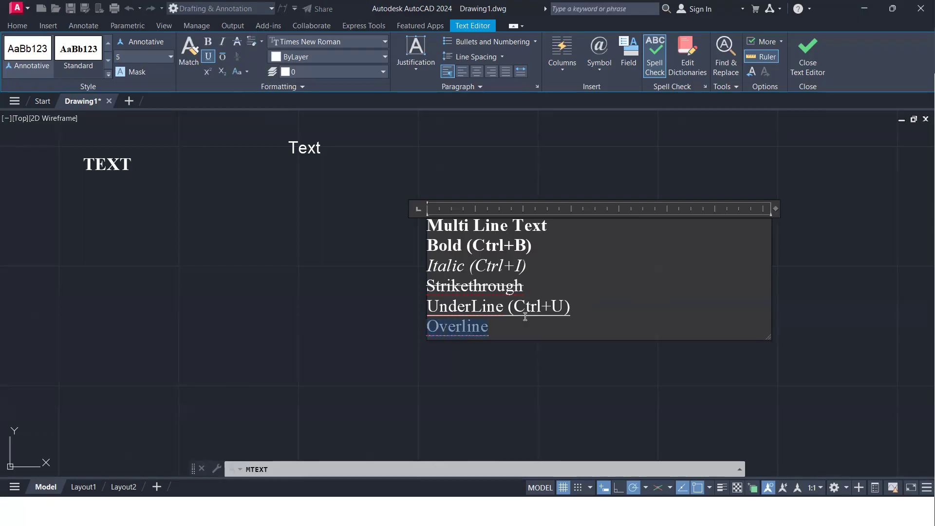
left_click(224, 58)
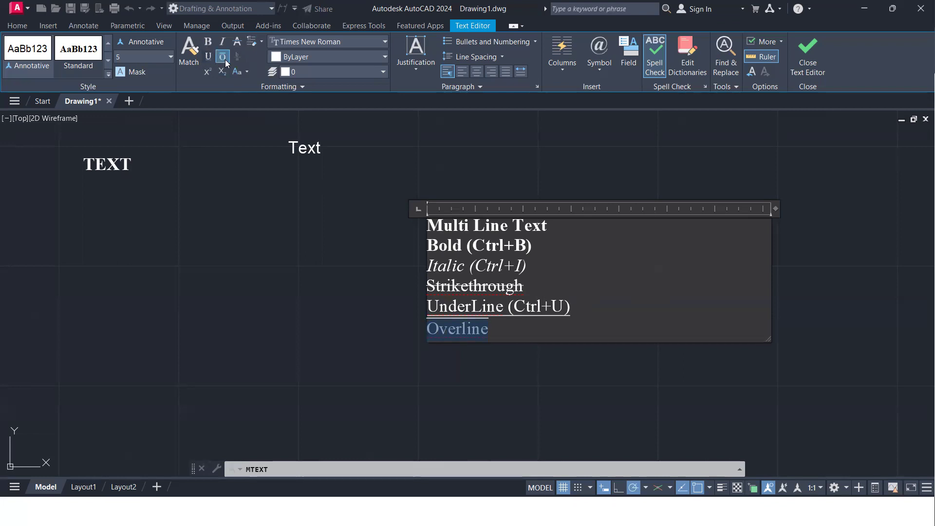
left_click(498, 327)
Add a seventh line reading X2 and make the 2 a superscript
key("Return")
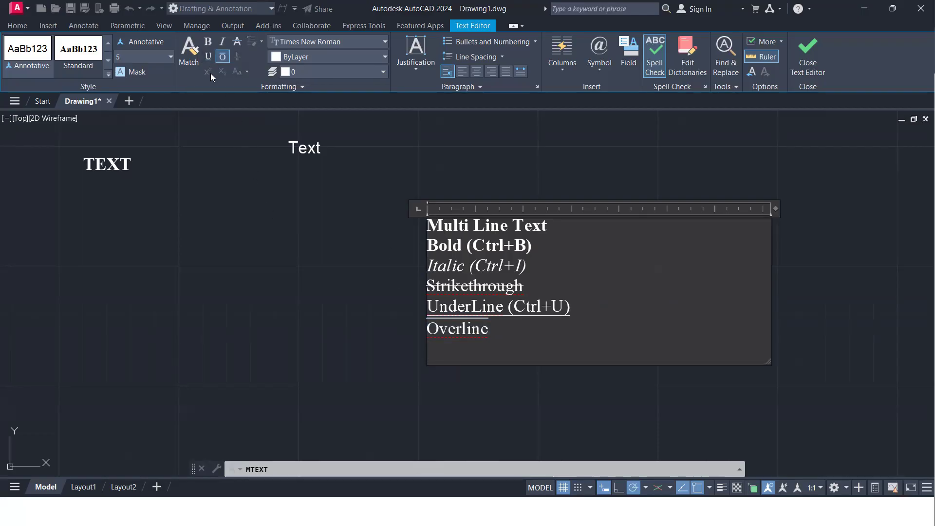
type("X2")
key("shift+Left")
left_click(207, 73)
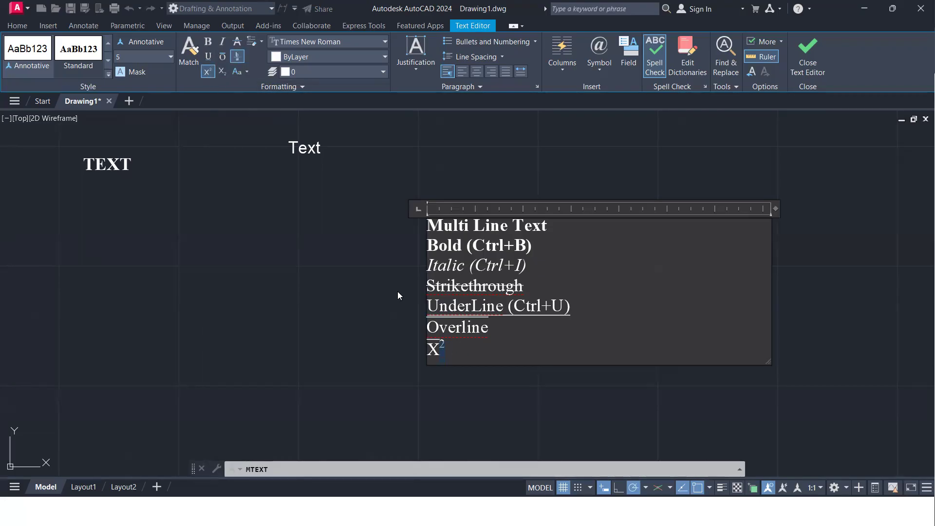
Unstack the superscript 2 and re-enter it as a superscript, and clear the overline from the X² line
left_click(238, 58)
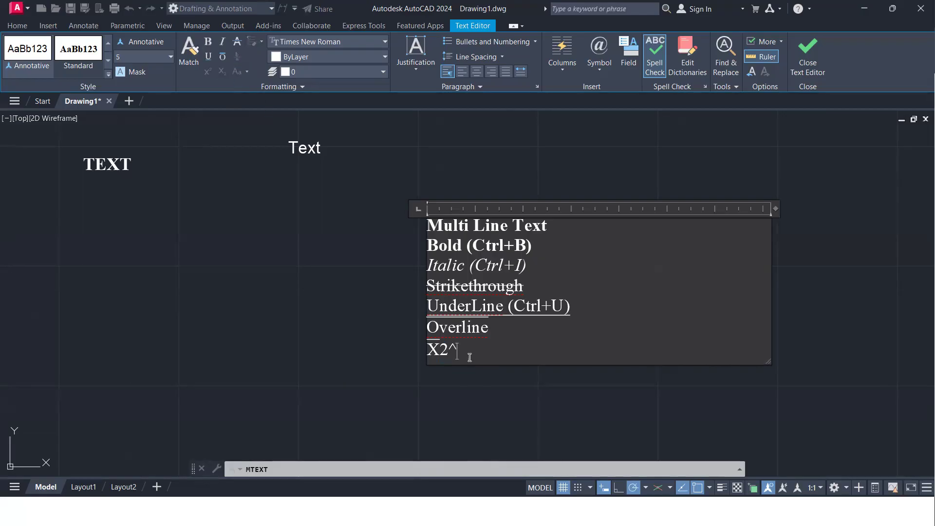
key("BackSpace")
key("BackSpace")
type("2")
key("shift+Left")
left_click(206, 73)
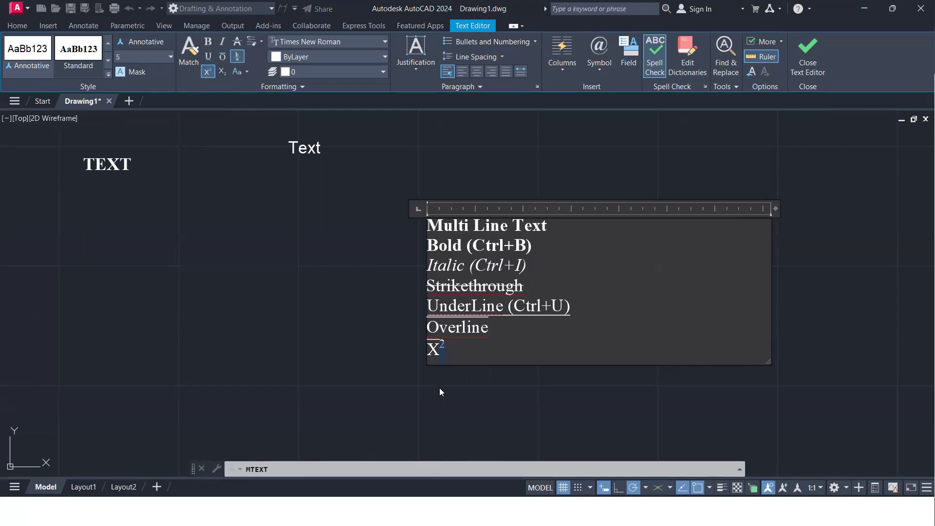
key("shift+Left")
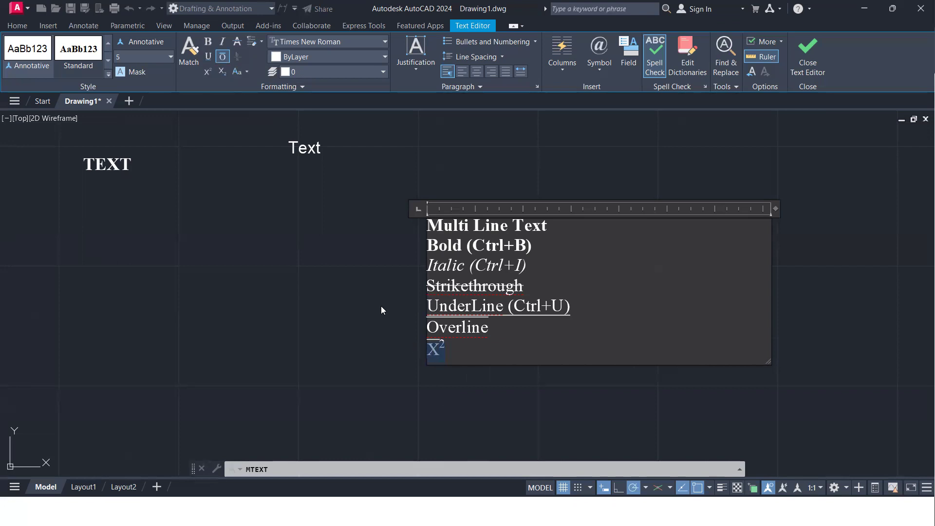
left_click(489, 350)
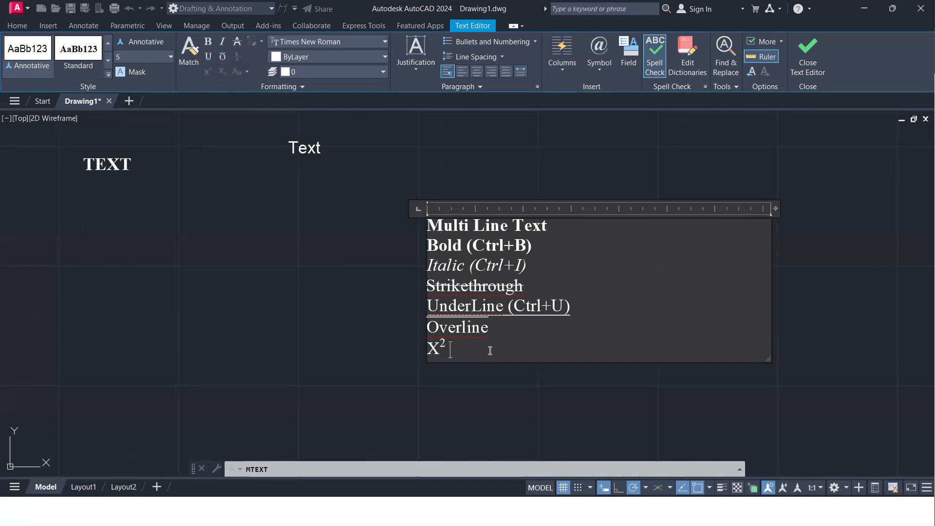
Add an eighth line reading X2 and make the 2 a subscript
key("Return")
type("X")
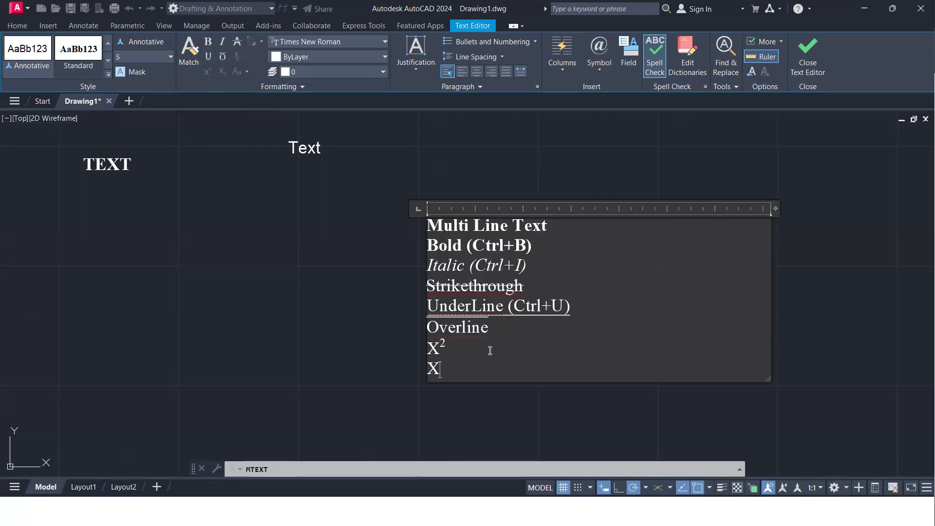
type("2")
key("shift+Left")
left_click(222, 73)
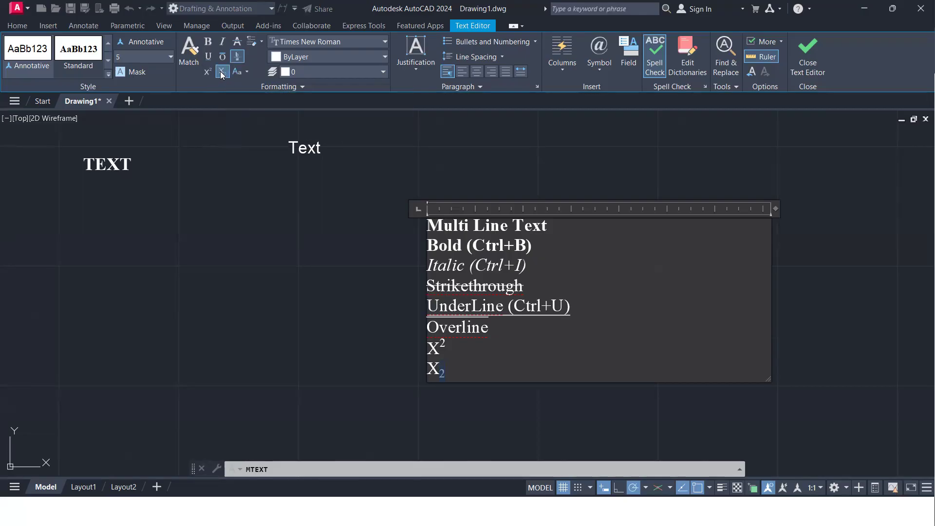
left_click(456, 371)
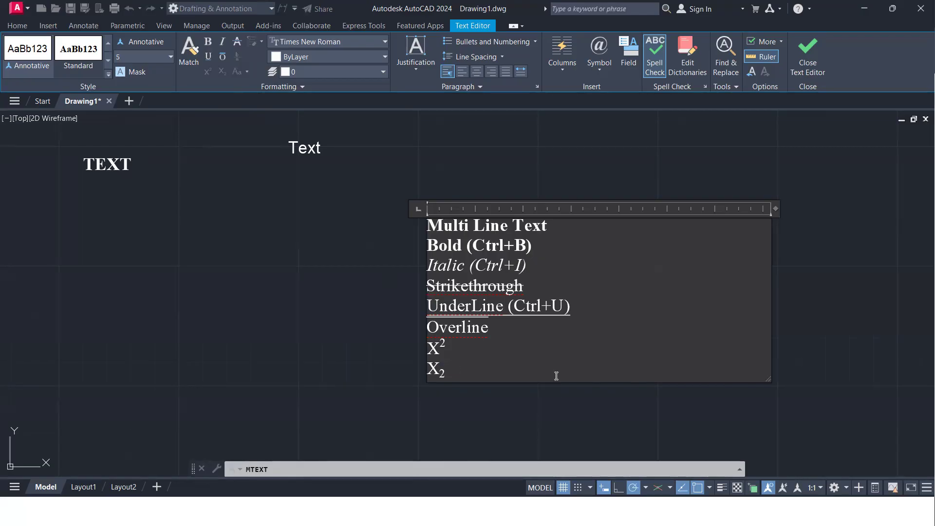
Add a ninth line reading Transform the Text below the subscript line
key("Return")
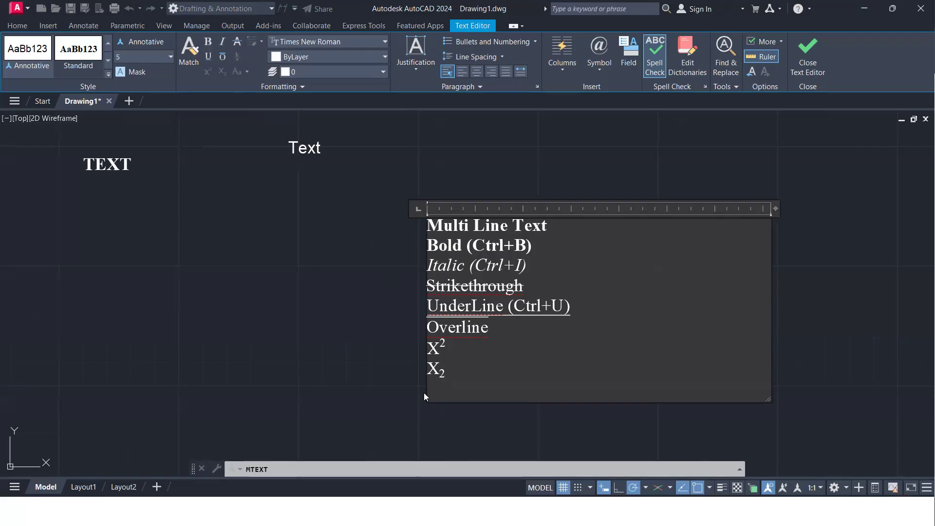
type("Transform the Text")
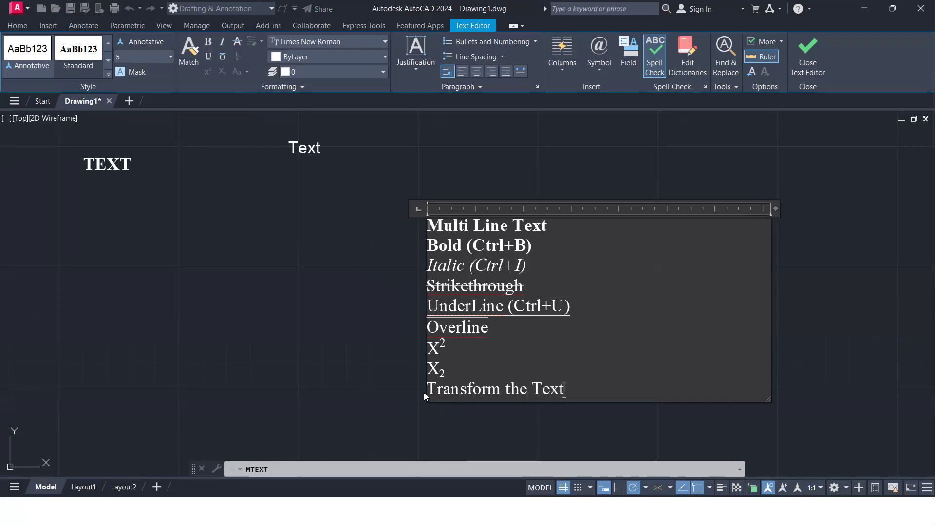
Change the case of the Transform the Text line to uppercase, to lowercase, and back to uppercase
key("shift+Left")
key("shift+Left")
key("shift+Left")
key("shift+Left")
key("shift+Left")
key("shift+Left")
key("shift+Left")
key("shift+Left")
key("shift+Left")
key("shift+Left")
key("shift+Left")
key("shift+Left")
key("shift+Left")
key("shift+Left")
key("shift+Left")
key("shift+Left")
key("shift+Left")
key("shift+Left")
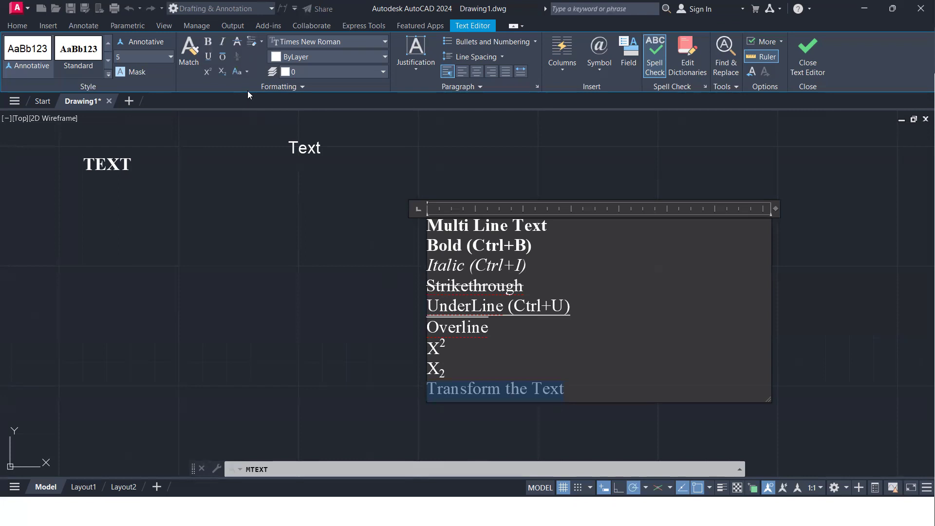
left_click(246, 74)
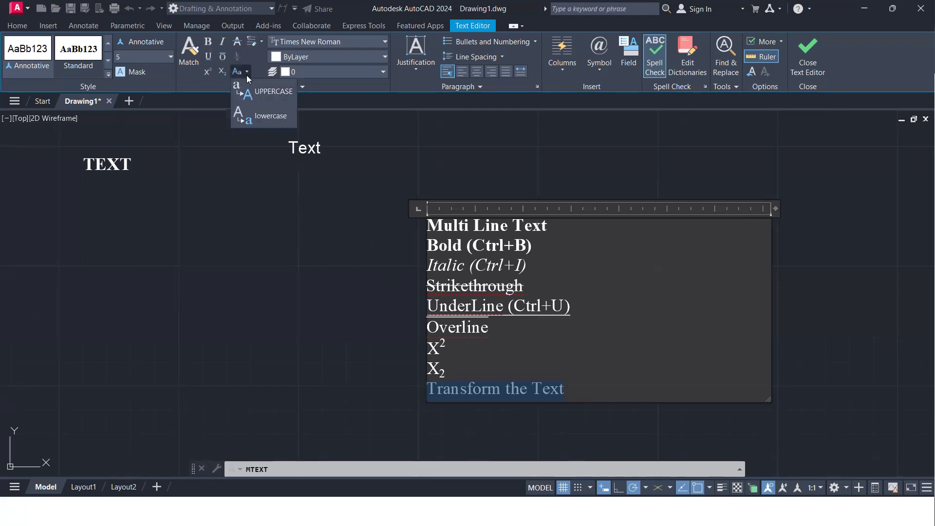
left_click(269, 93)
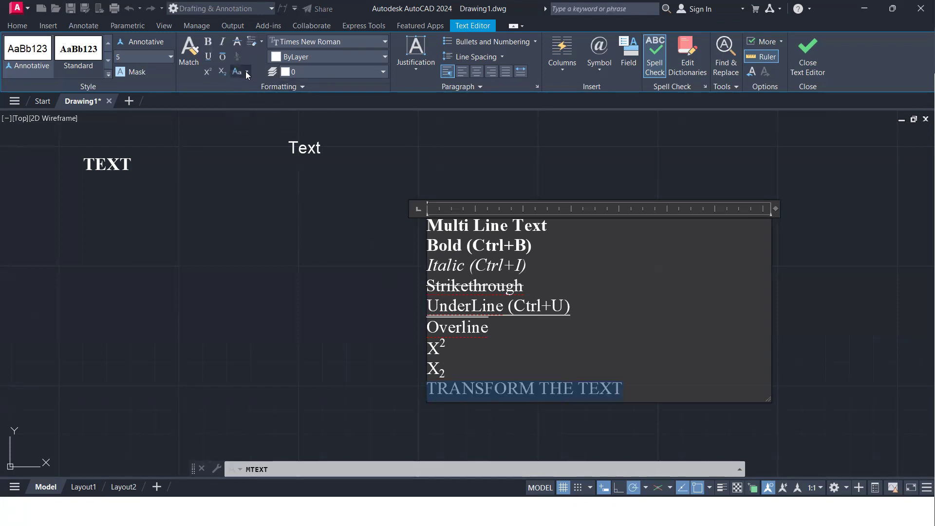
left_click(246, 73)
left_click(268, 110)
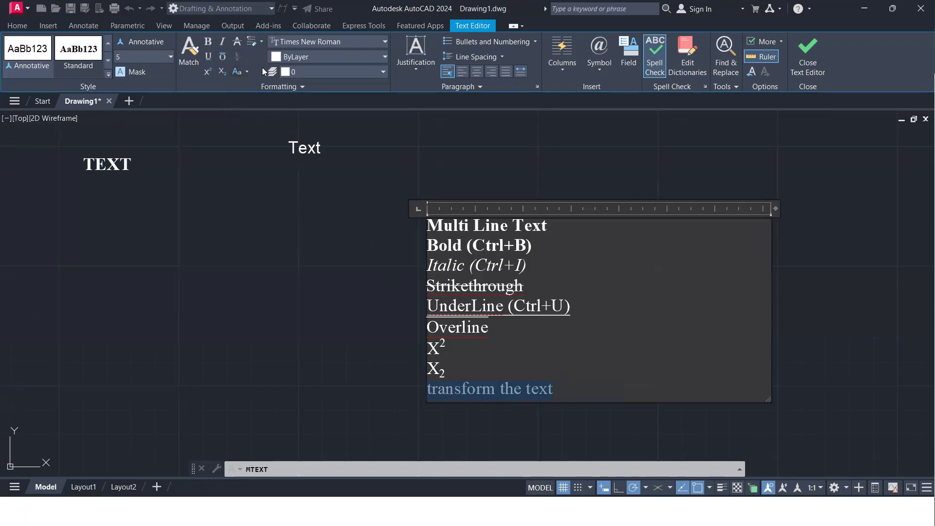
left_click(246, 73)
left_click(265, 90)
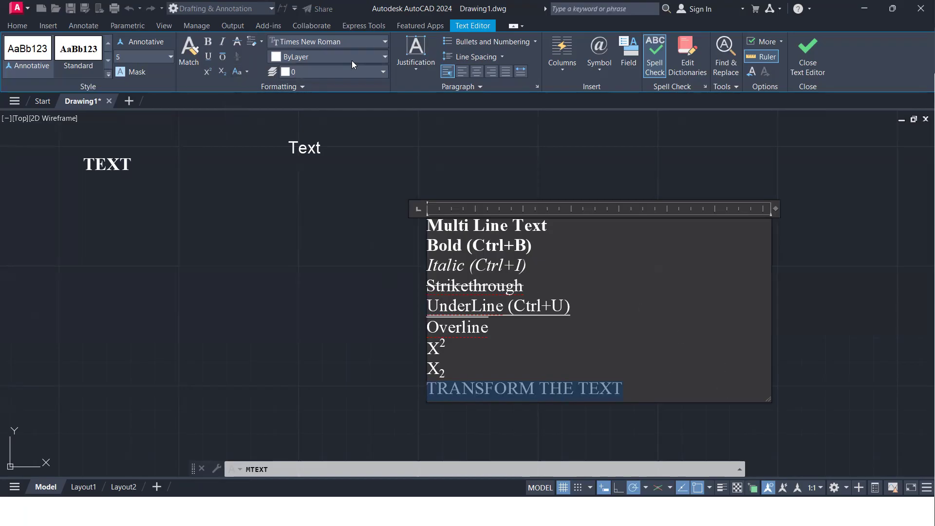
Set the colour of the TRANSFORM THE TEXT line to 147,39,143 and add an empty line below it
left_click(378, 41)
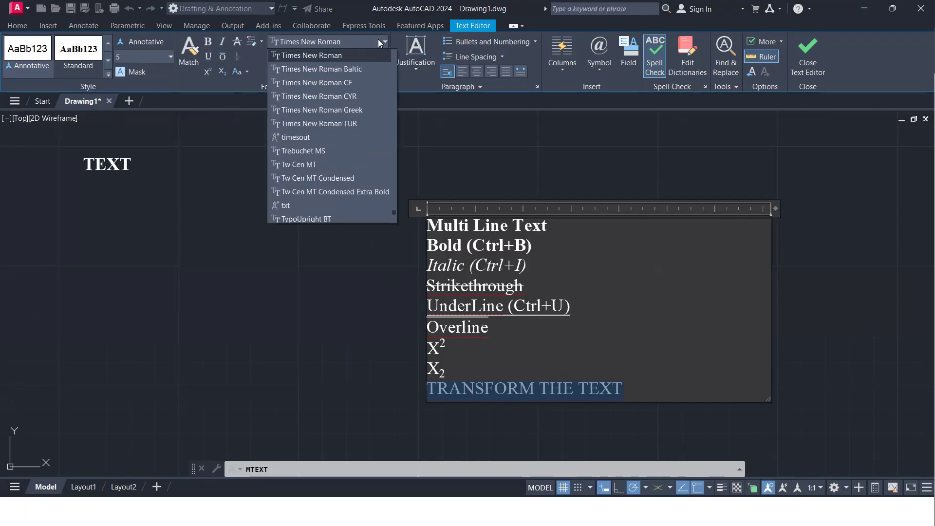
left_click(378, 41)
left_click(378, 57)
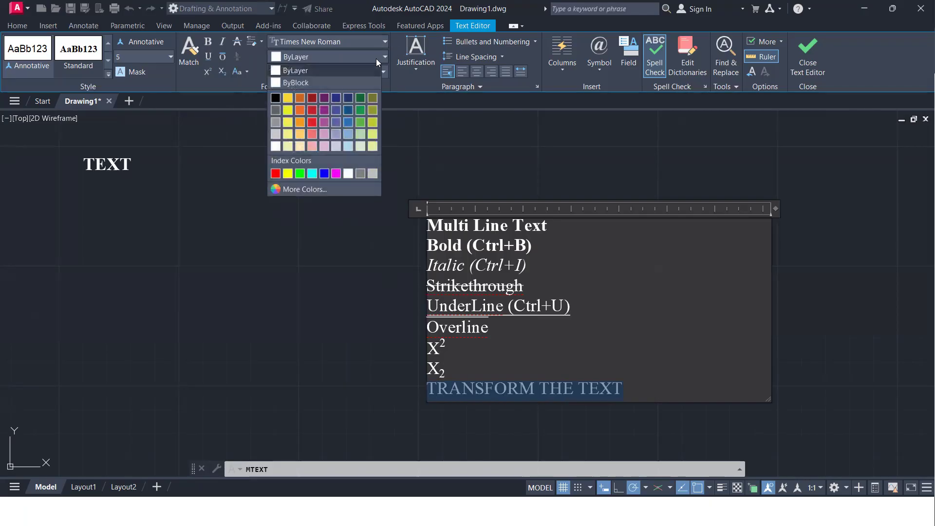
left_click(321, 111)
left_click(663, 386)
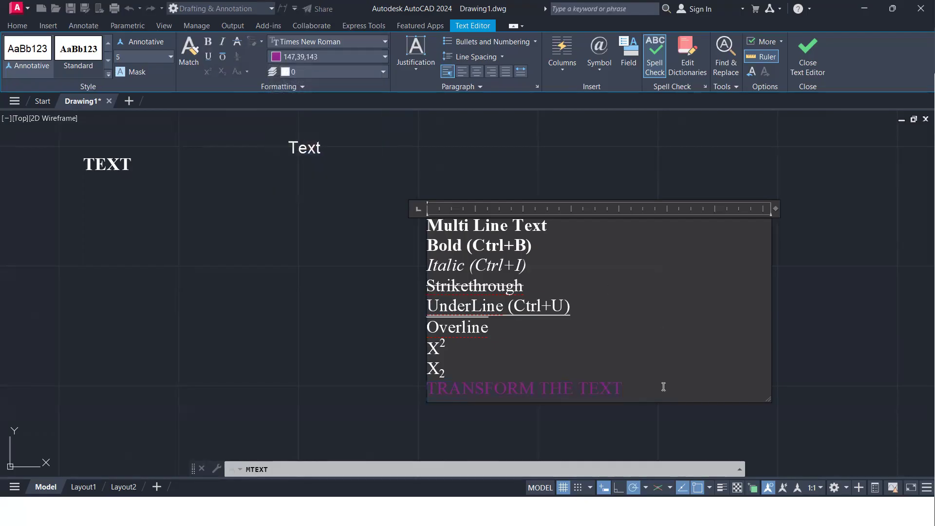
key("Return")
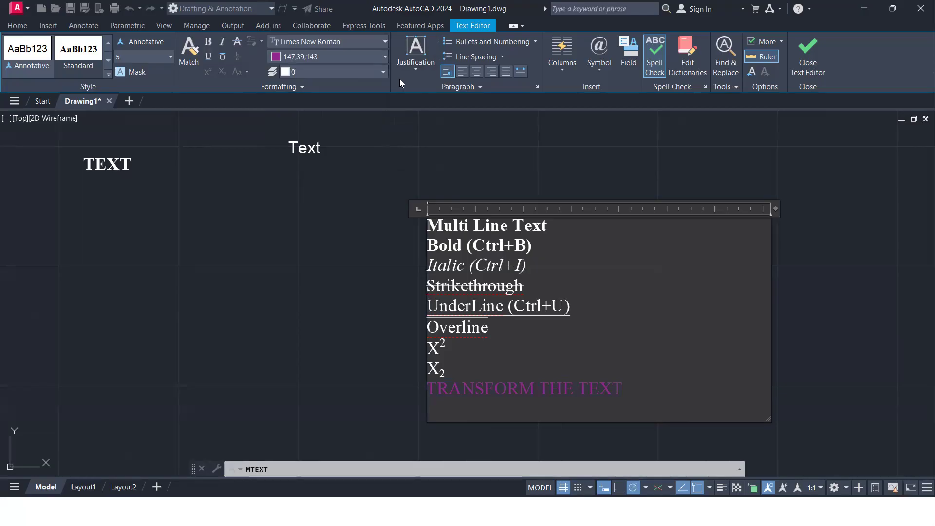
Align all nine text lines to the center, to the right, as justified, and finally to the left
left_click(425, 74)
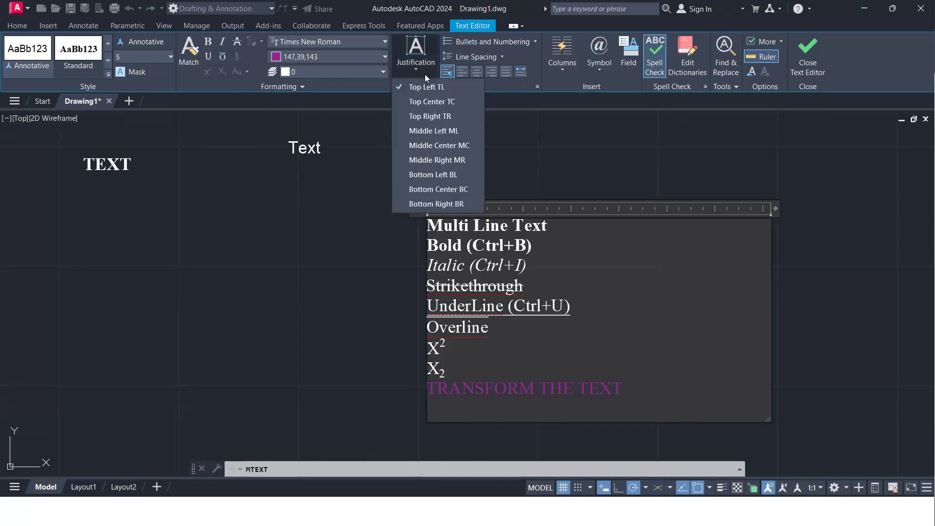
left_click(432, 69)
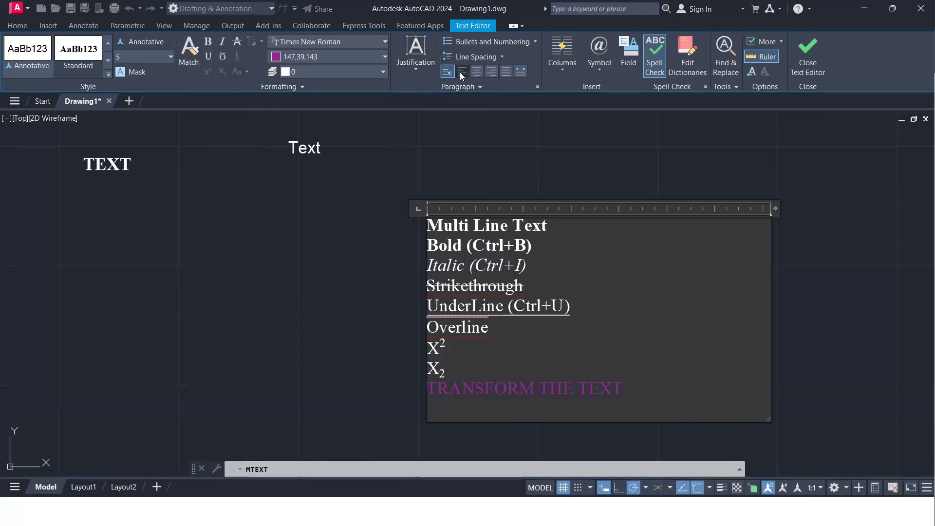
left_click(477, 73)
left_click(477, 75)
left_click_drag(649, 392, 399, 207)
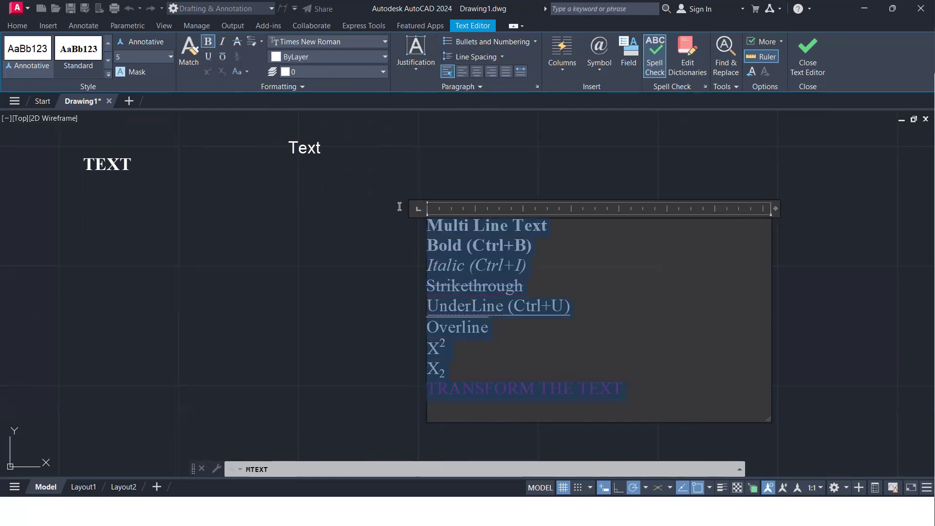
left_click(476, 71)
left_click(489, 75)
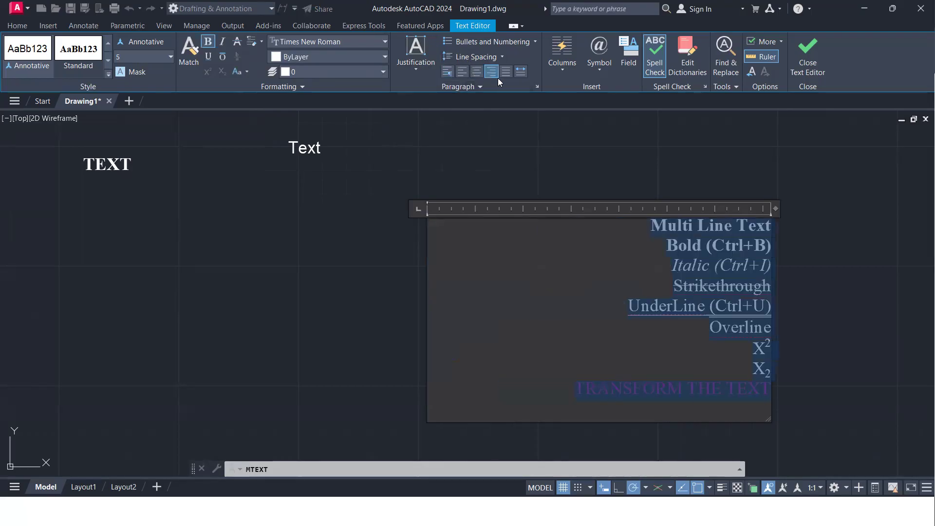
left_click(504, 77)
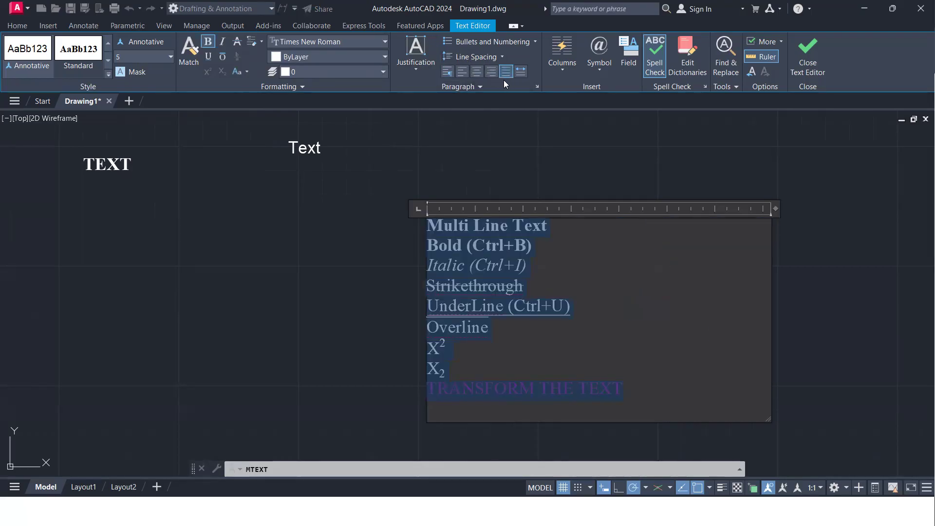
left_click(463, 74)
Start a new line below TRANSFORM THE TEXT reading AutoCAD is mainly used for Drafting Purpose
left_click(633, 388)
key("Return")
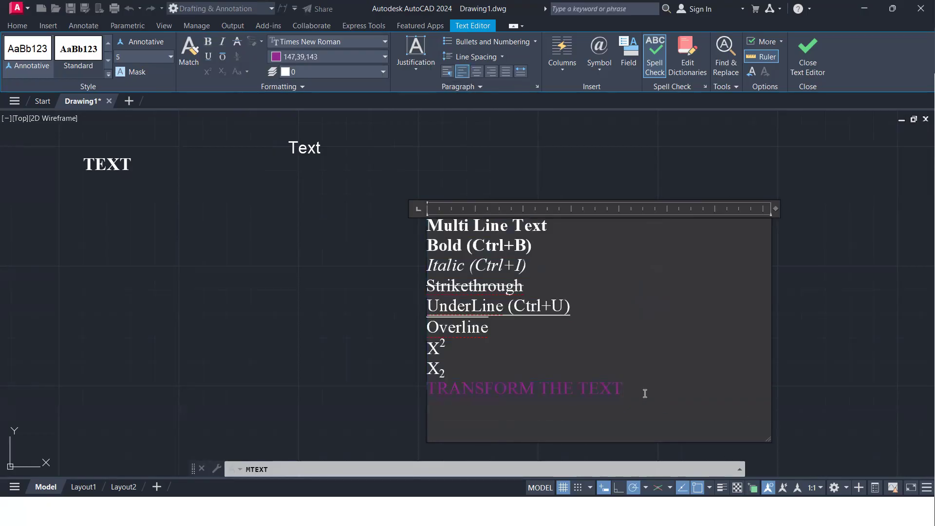
type("AutoCAD is")
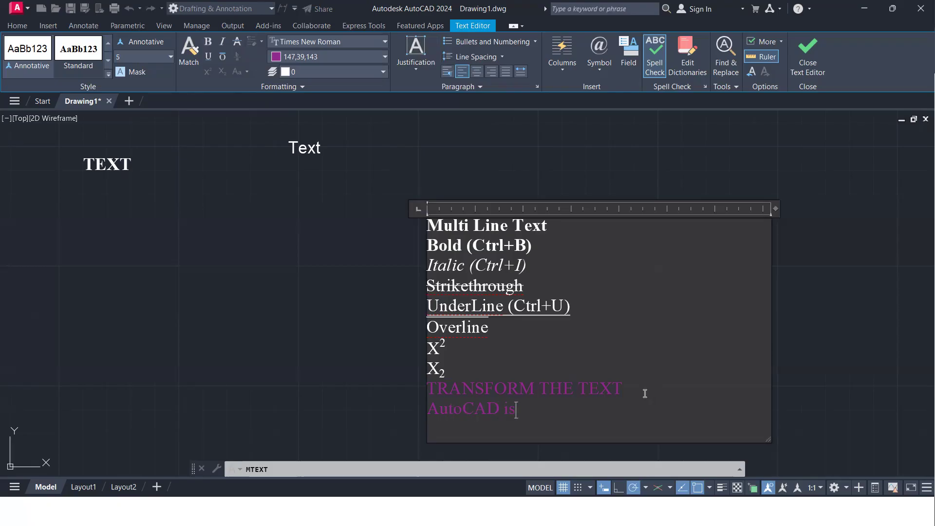
type(" used f")
key("BackSpace")
key("BackSpace")
key("BackSpace")
key("BackSpace")
key("BackSpace")
key("BackSpace")
key("BackSpace")
type("mainly used for ")
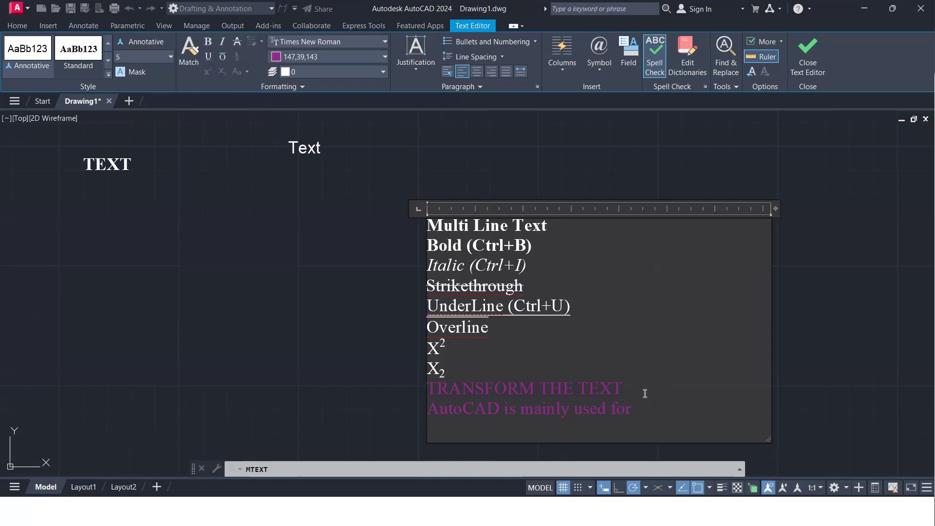
type("Drafting Purp")
key("BackSpace")
key("BackSpace")
type("rpose but al")
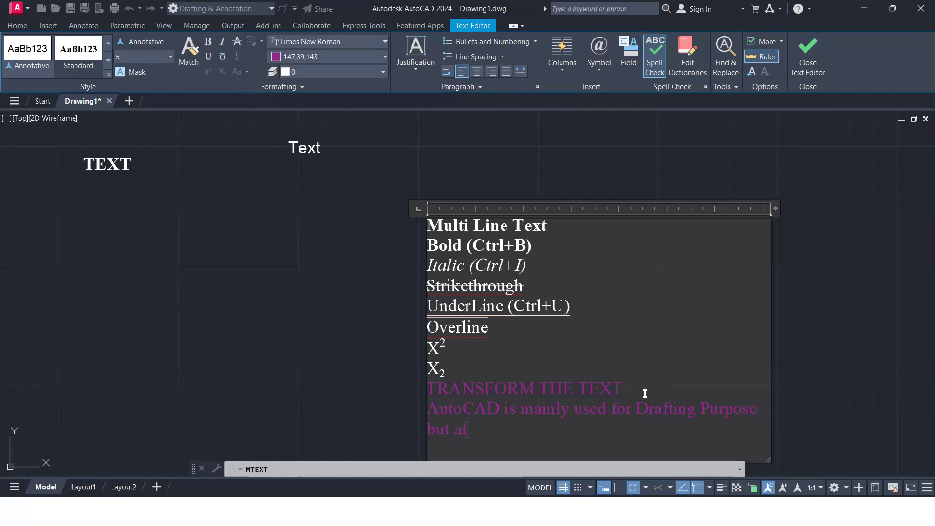
type("so you can do a simple 3D Modelling")
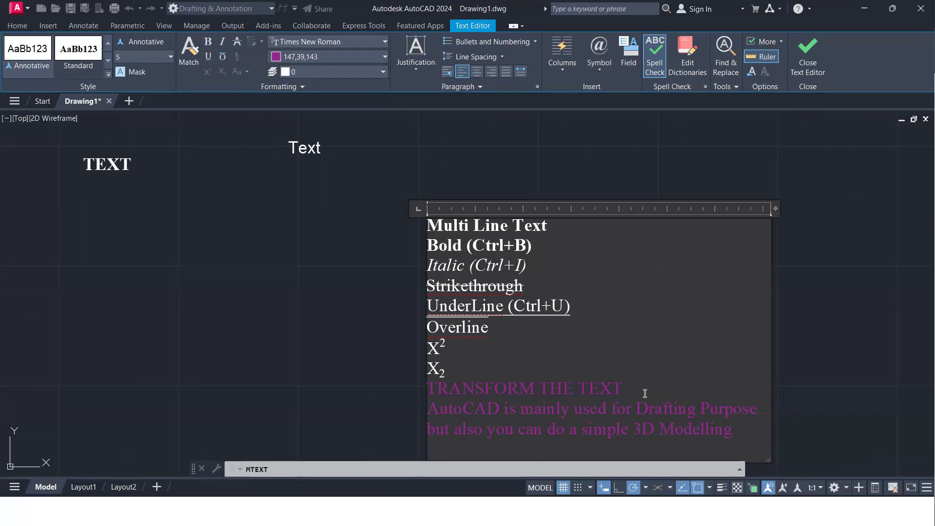
Try justified alignment on the AutoCAD paragraph and return it to left alignment
left_click_drag(747, 433, 423, 407)
left_click(505, 73)
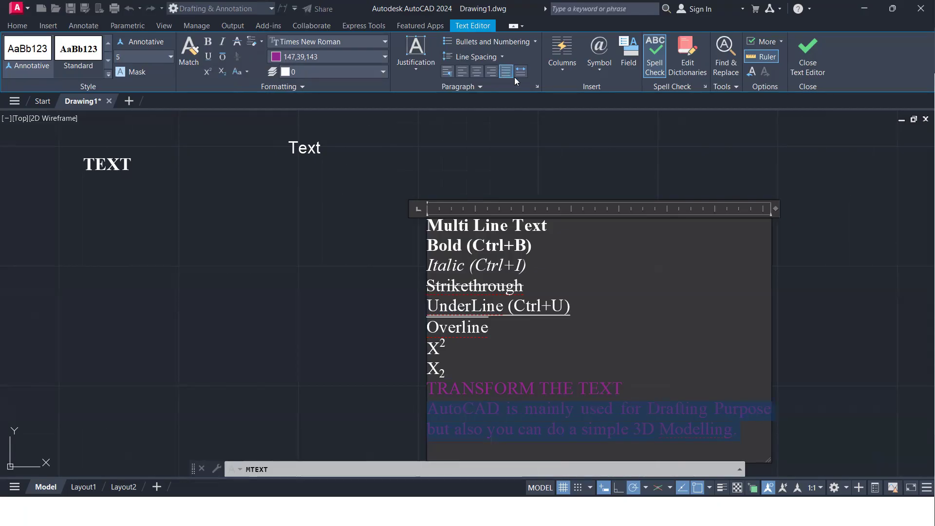
left_click(461, 72)
left_click(738, 440)
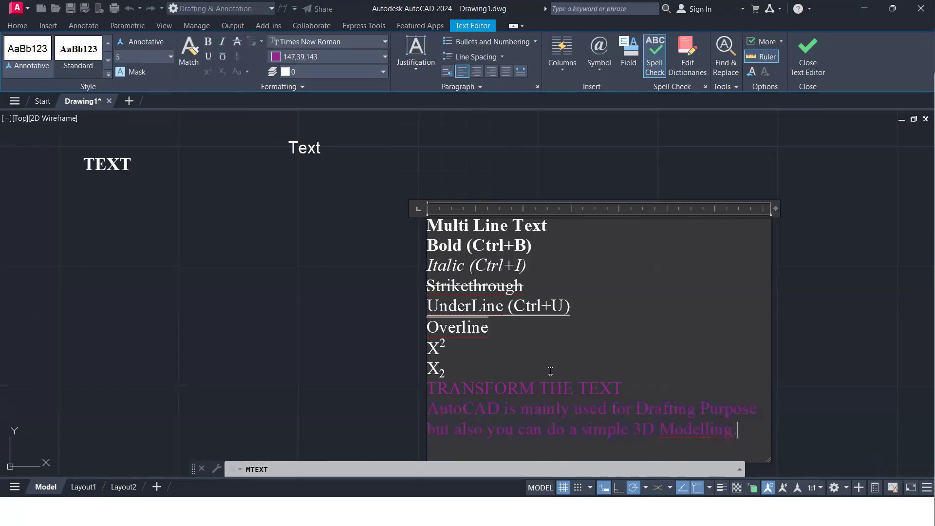
Turn the first eight lines, from Multi Line Text to the subscript X2, into a numbered list
left_click(533, 42)
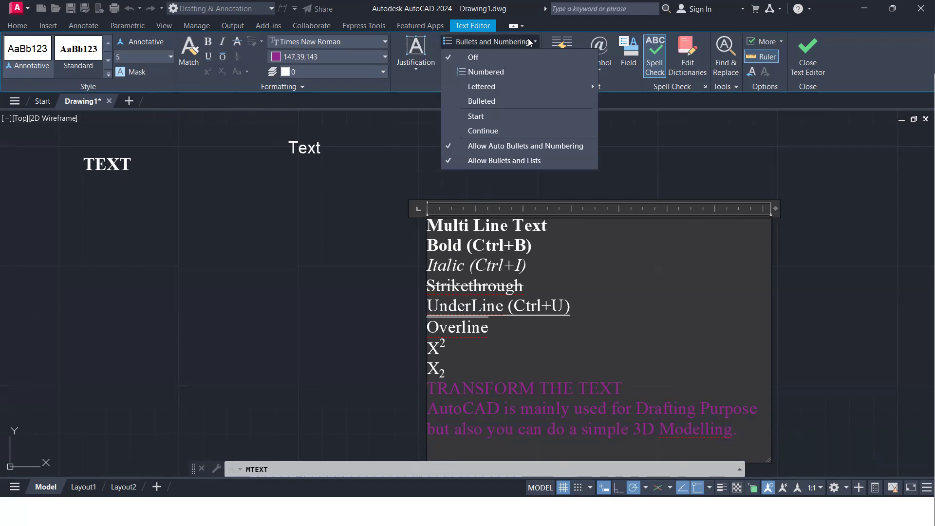
left_click(535, 41)
left_click_drag(447, 370, 425, 228)
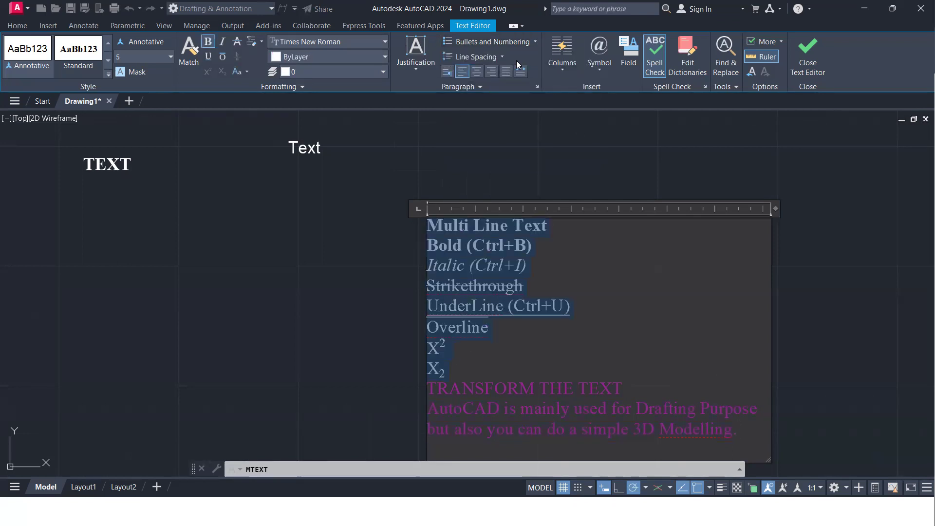
left_click(535, 40)
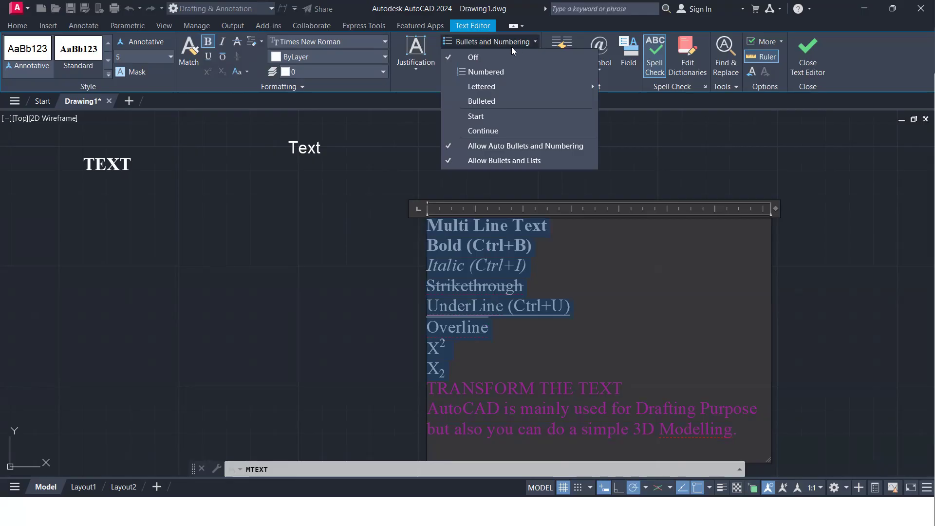
left_click(501, 72)
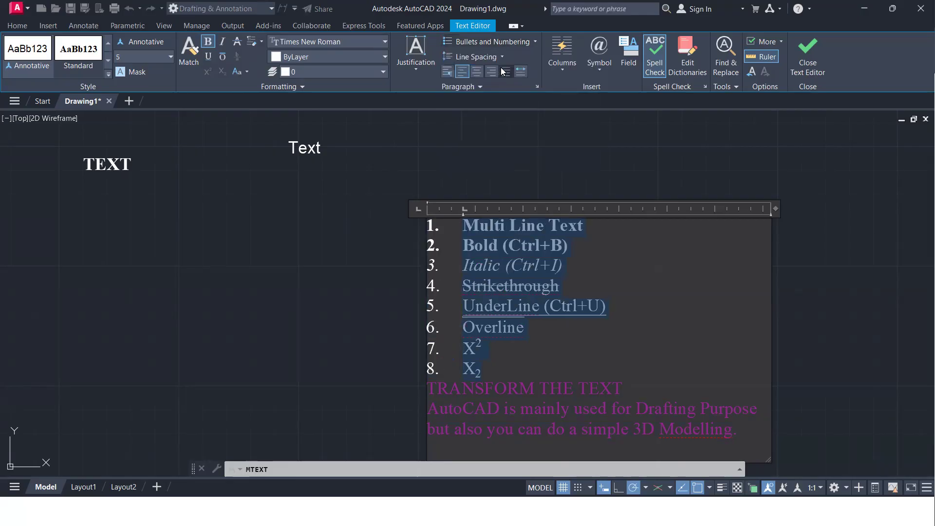
Change the eight-line list to lowercase lettering, and try uppercase lettering
left_click(535, 43)
mouse_move(590, 82)
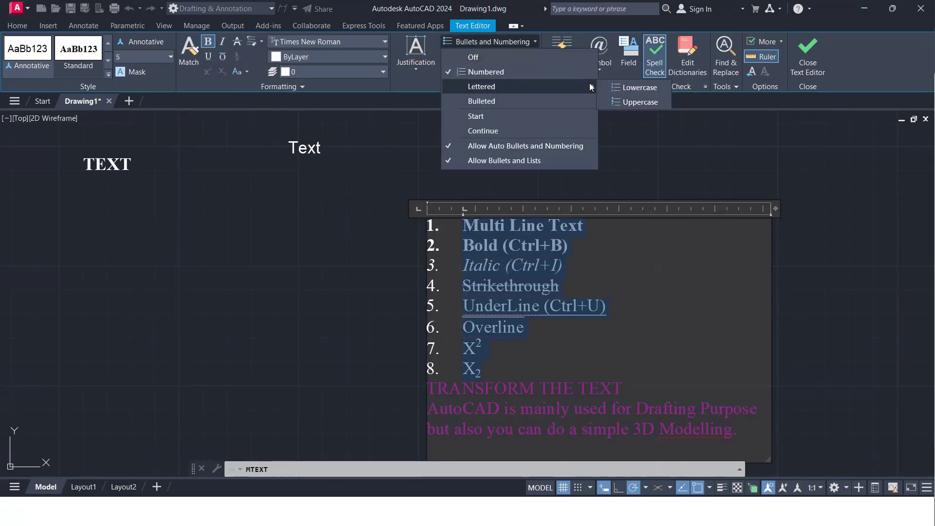
left_click(631, 86)
left_click(536, 44)
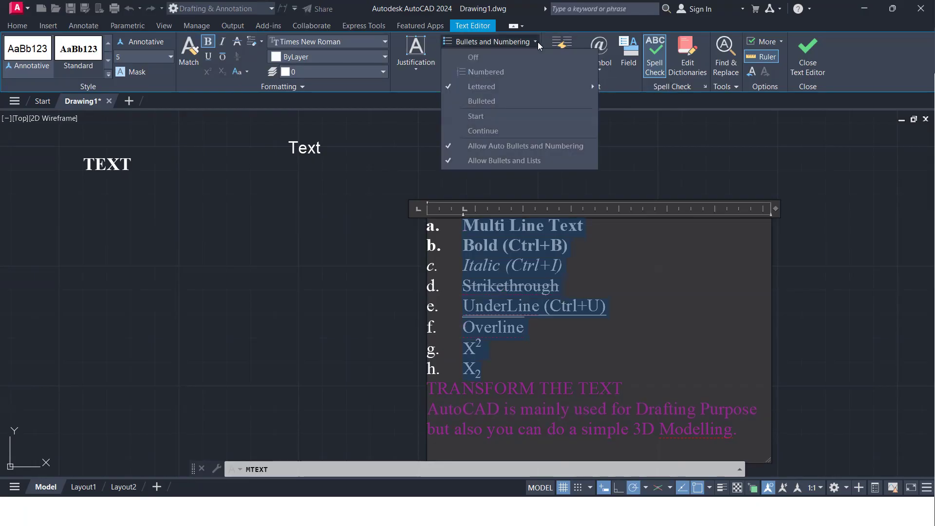
mouse_move(582, 88)
left_click(635, 106)
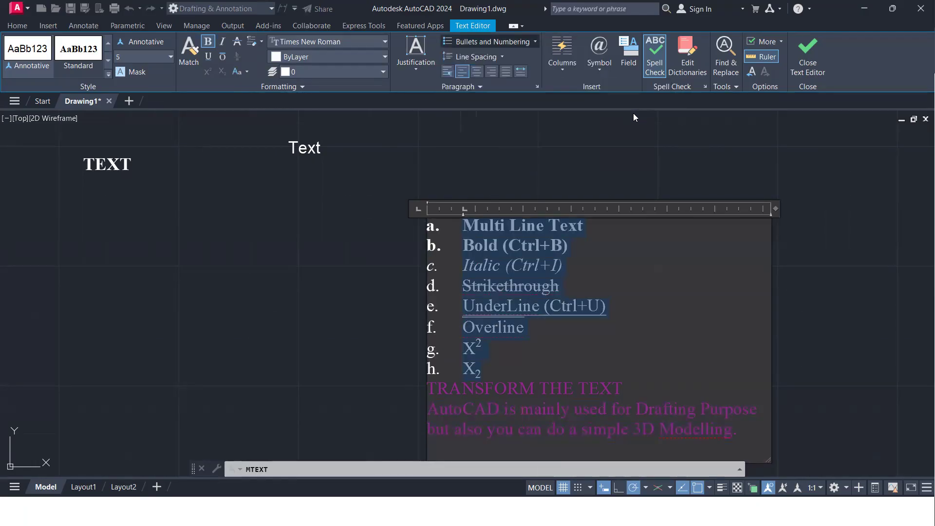
Switch the eight-line list to numbers and to bullets, and turn the list formatting off
left_click(535, 41)
left_click(514, 74)
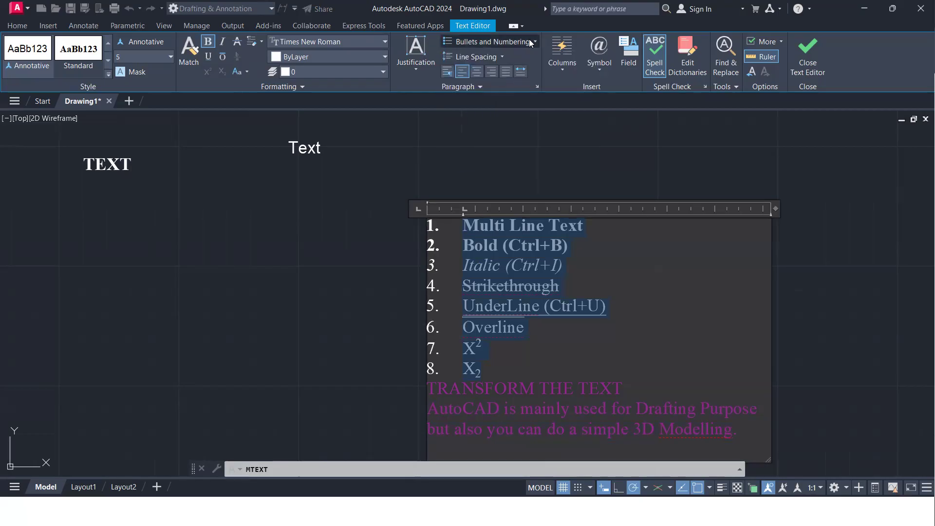
left_click(507, 42)
left_click(492, 103)
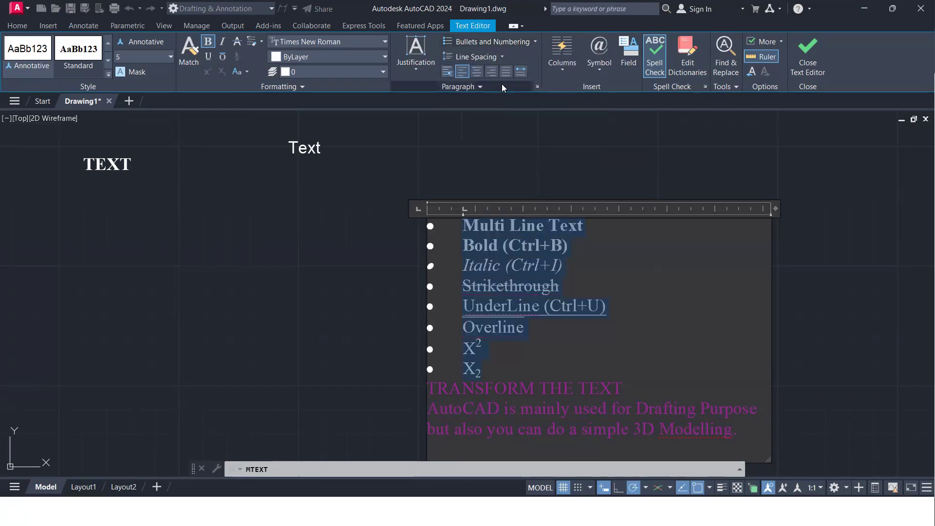
left_click(529, 43)
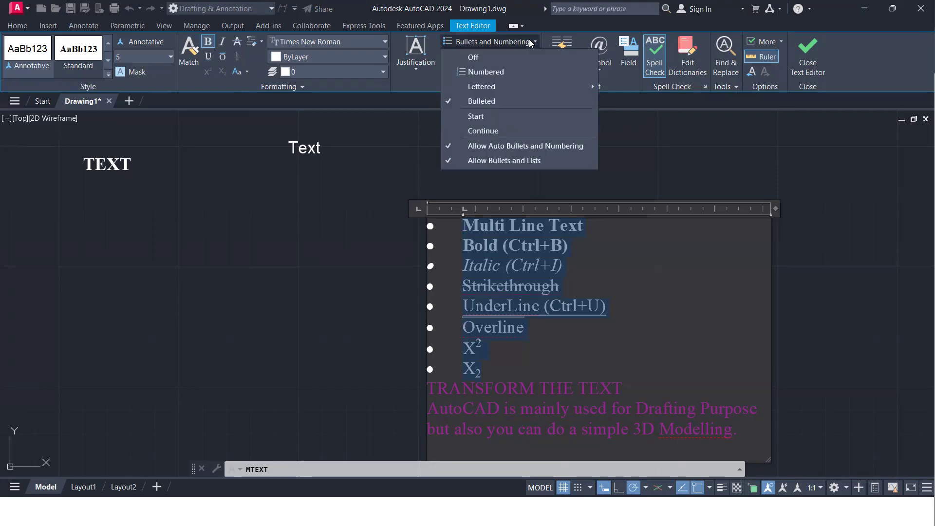
left_click(513, 59)
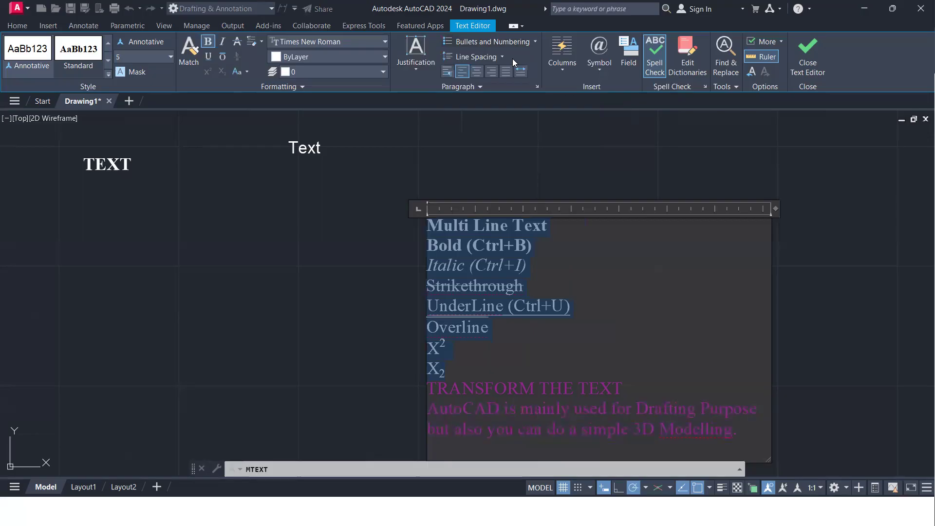
Try 2.0x line spacing on the first eight lines and set it back to 1.0x
left_click(504, 57)
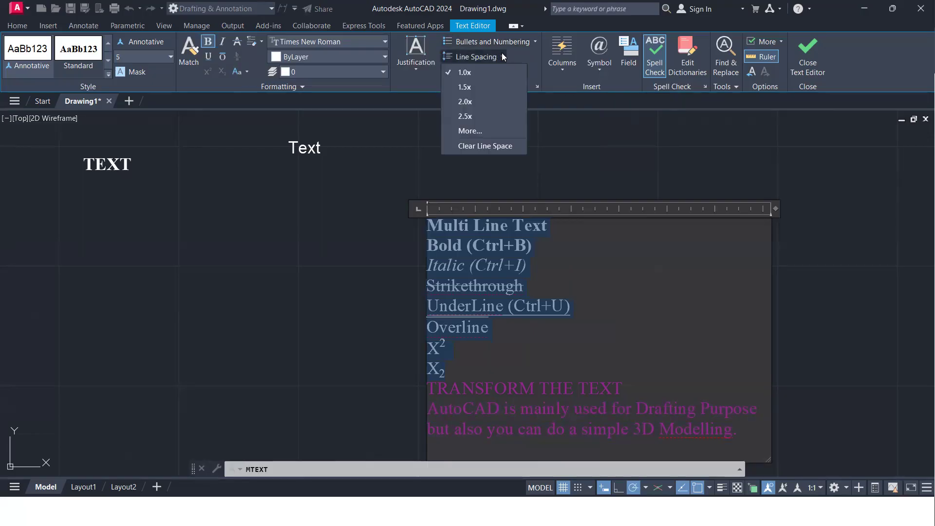
left_click(480, 94)
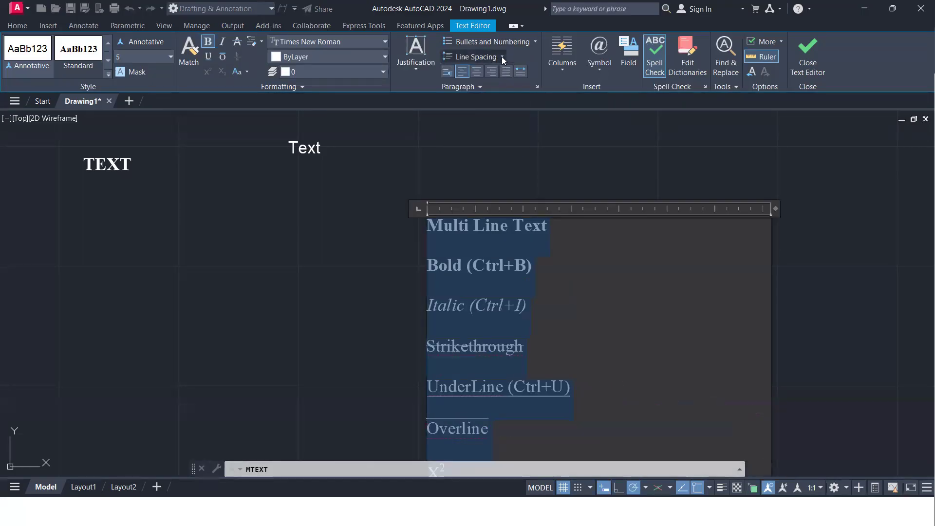
left_click(501, 56)
left_click(483, 73)
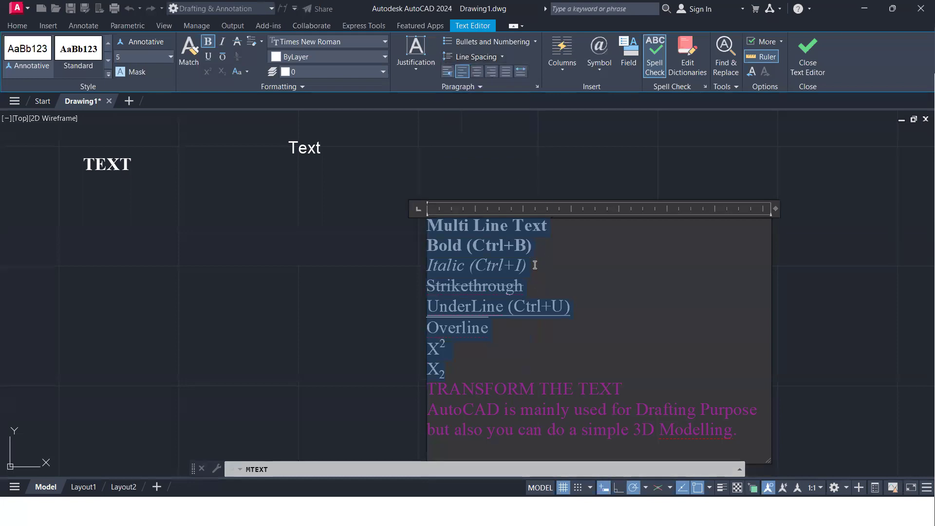
Select the whole multiline text and split it into two static columns
scroll(616, 327, "down", 4)
scroll(608, 337, "up", 4)
left_click_drag(642, 330, 351, 154)
left_click(458, 286)
key("ctrl+a")
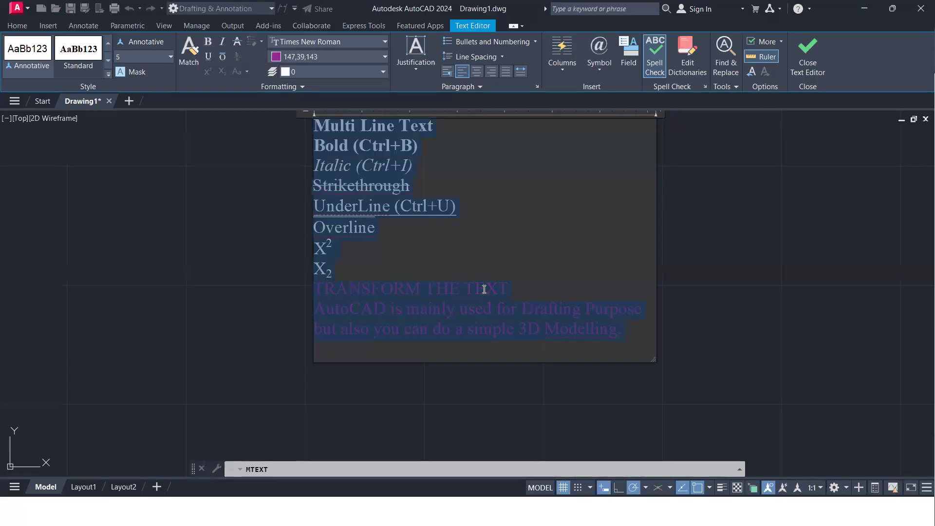
left_click(562, 72)
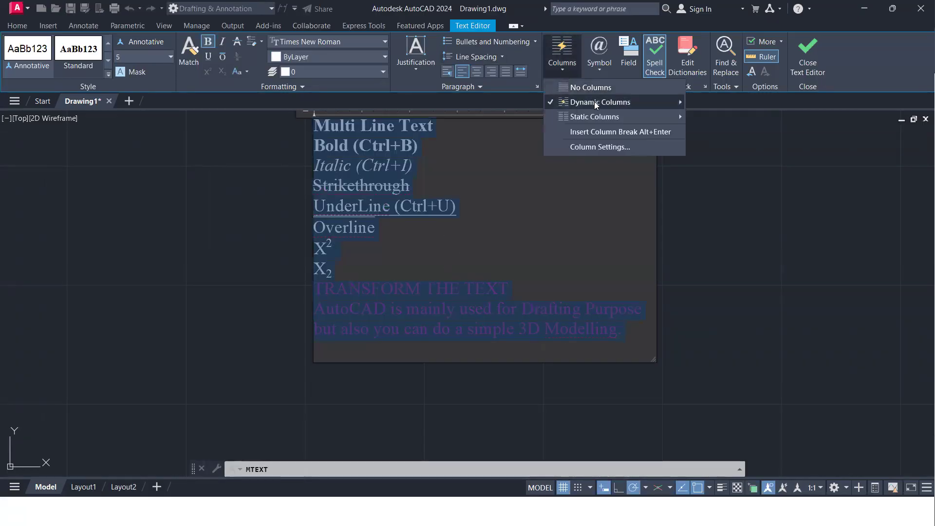
mouse_move(668, 121)
left_click(709, 118)
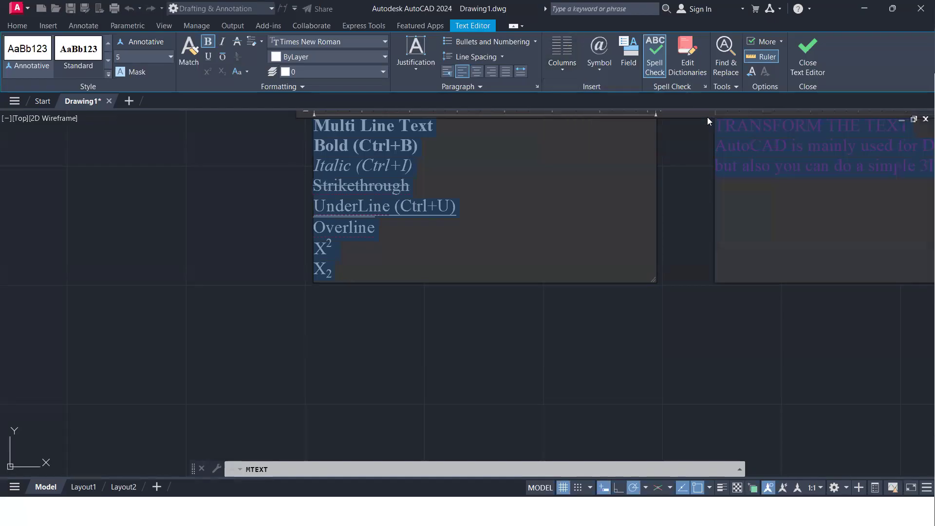
Set the multiline text to No Columns and place the cursor at the end of the AutoCAD sentence
left_click(563, 70)
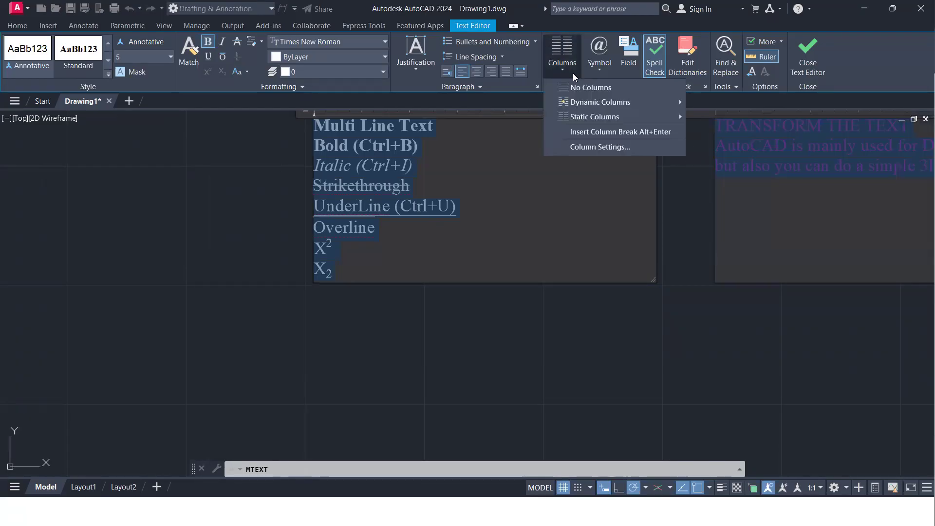
left_click(593, 89)
scroll(507, 214, "down", 2)
scroll(505, 220, "up", 5)
scroll(505, 220, "down", 5)
mouse_move(597, 230)
middle_mouse_down()
mouse_move(490, 313)
mouse_move(480, 301)
middle_mouse_up()
left_click(857, 379)
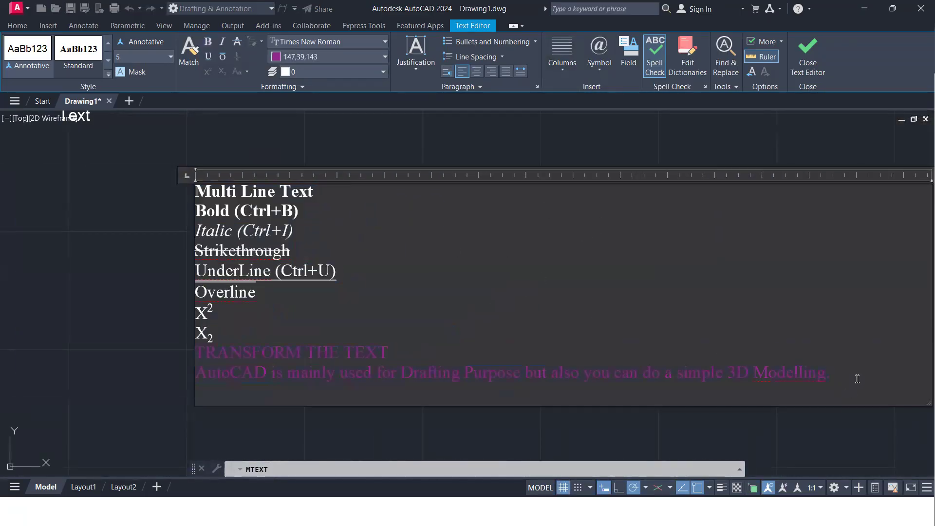
Start a new line below the AutoCAD sentence and set its text colour to ByLayer
key("Return")
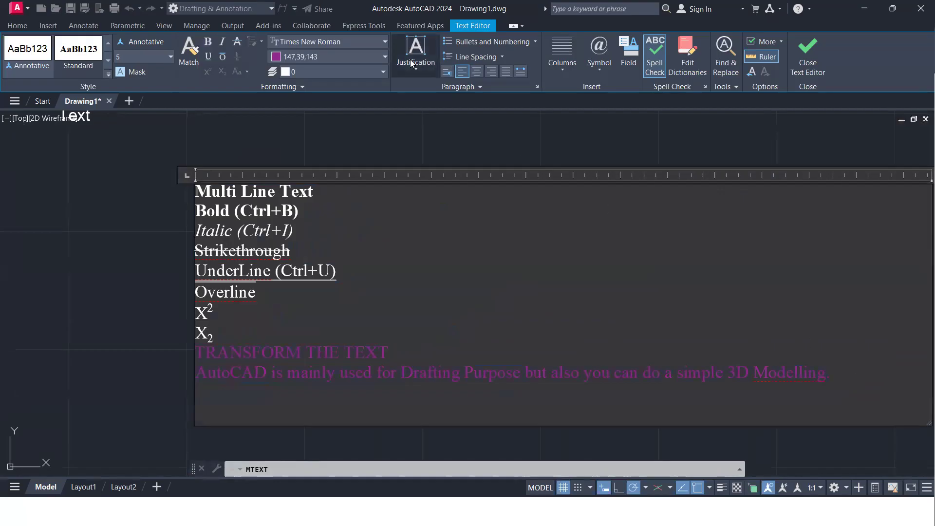
left_click(345, 60)
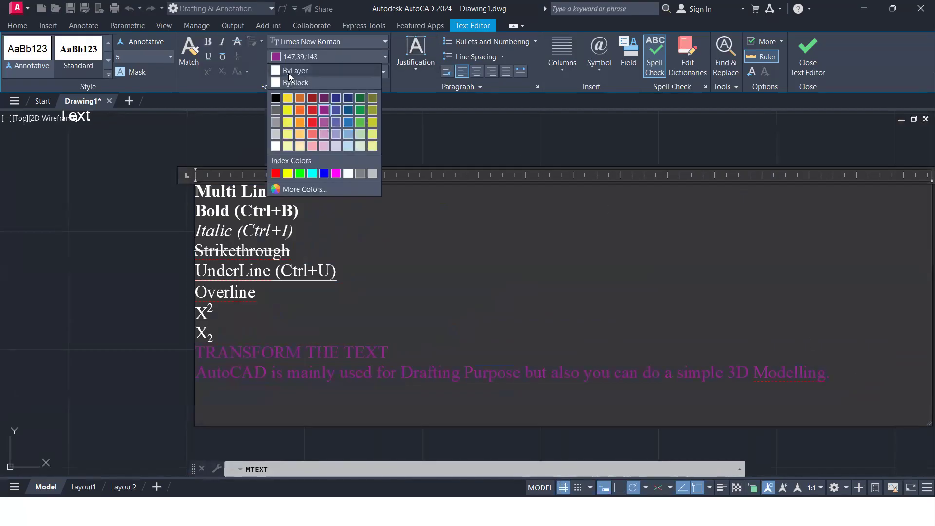
left_click(289, 71)
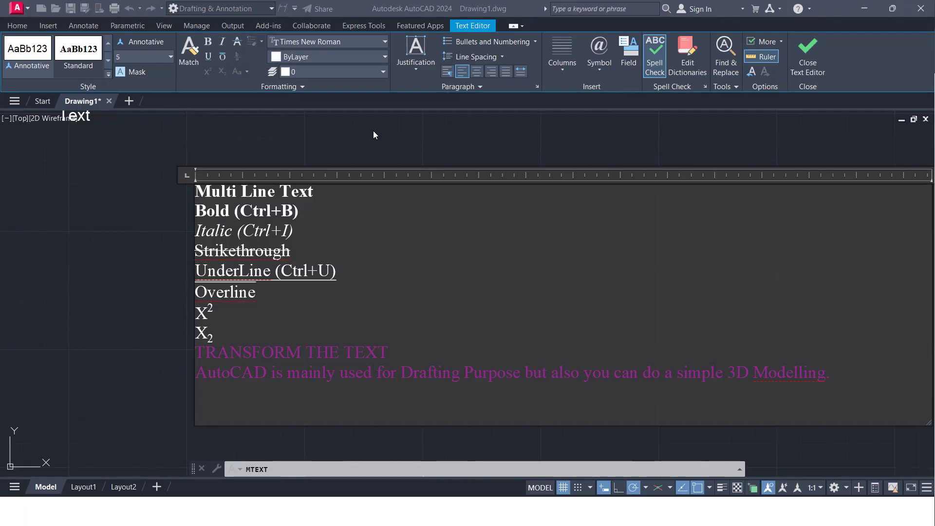
Insert the degrees, plus/minus and angle symbols on the new last line of the multiline text
scroll(536, 200, "down", 2)
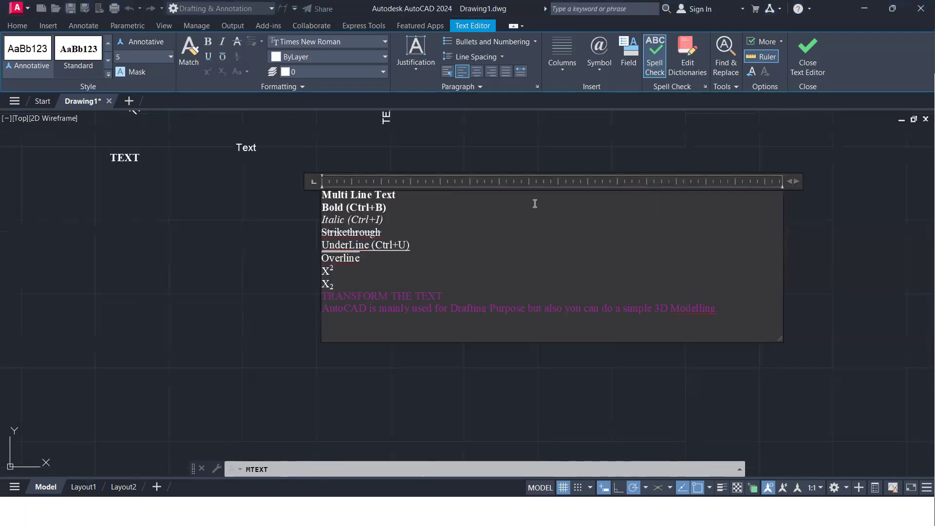
middle_click_drag(547, 229, 457, 326)
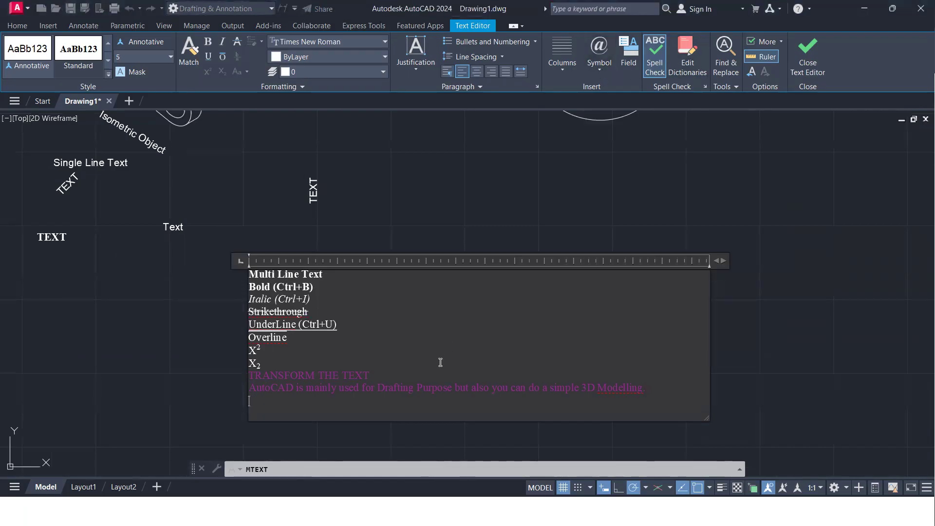
left_click(598, 73)
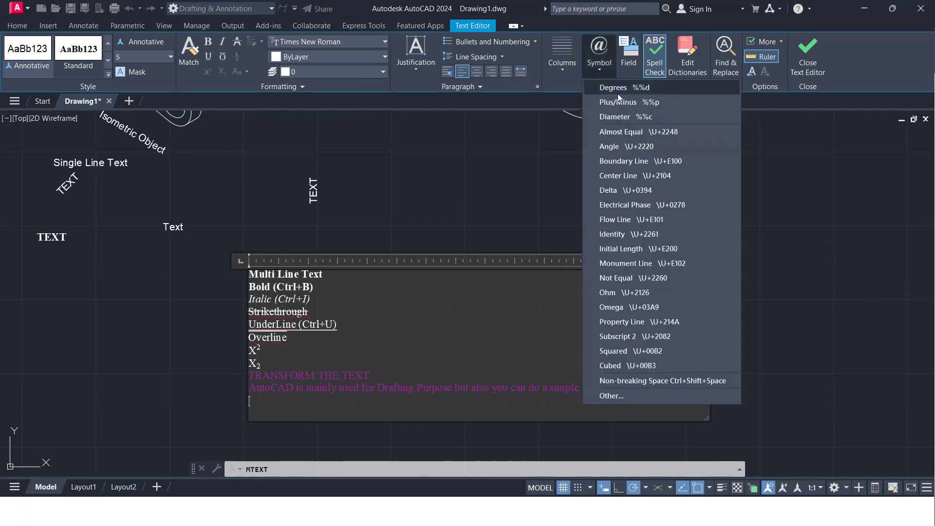
left_click(617, 93)
left_click(599, 71)
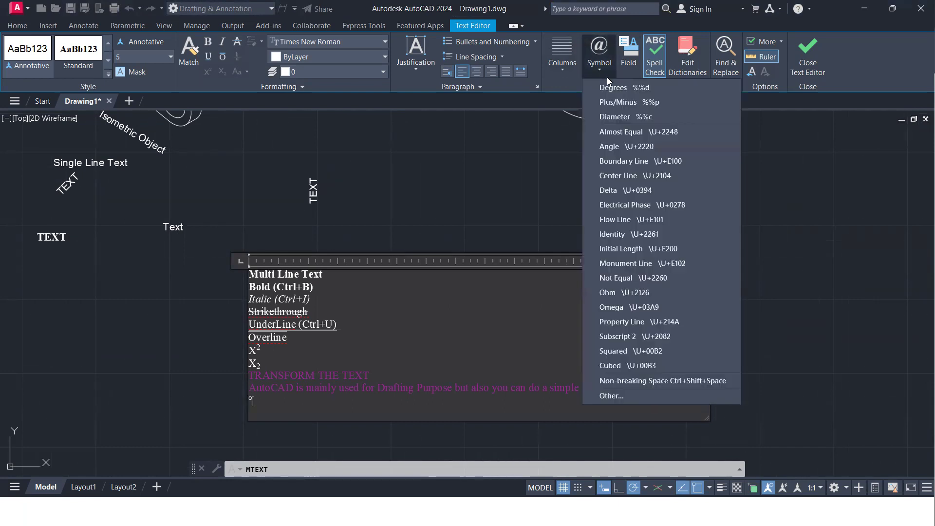
left_click(616, 107)
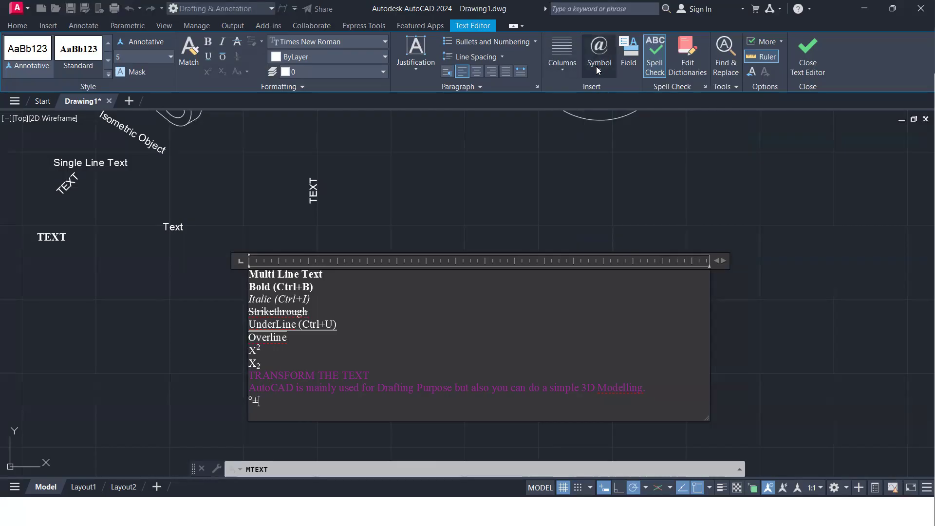
left_click(599, 63)
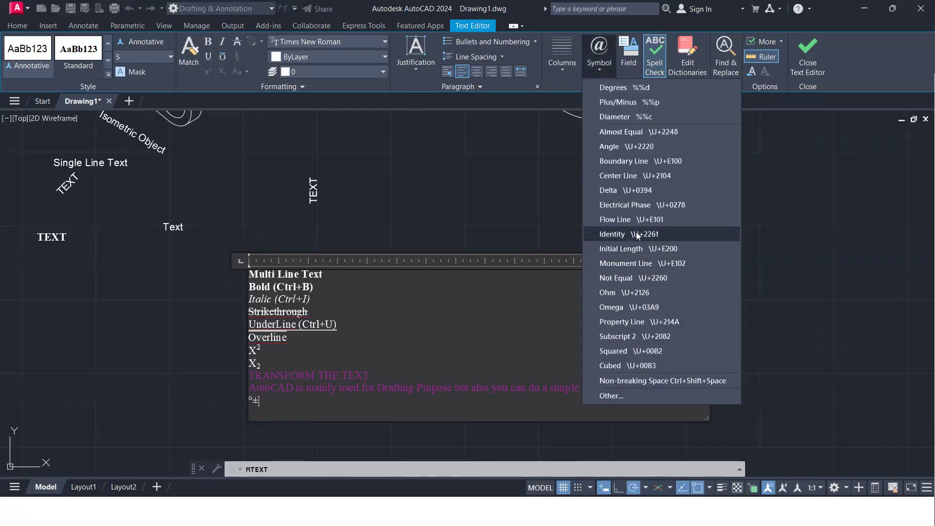
left_click(626, 146)
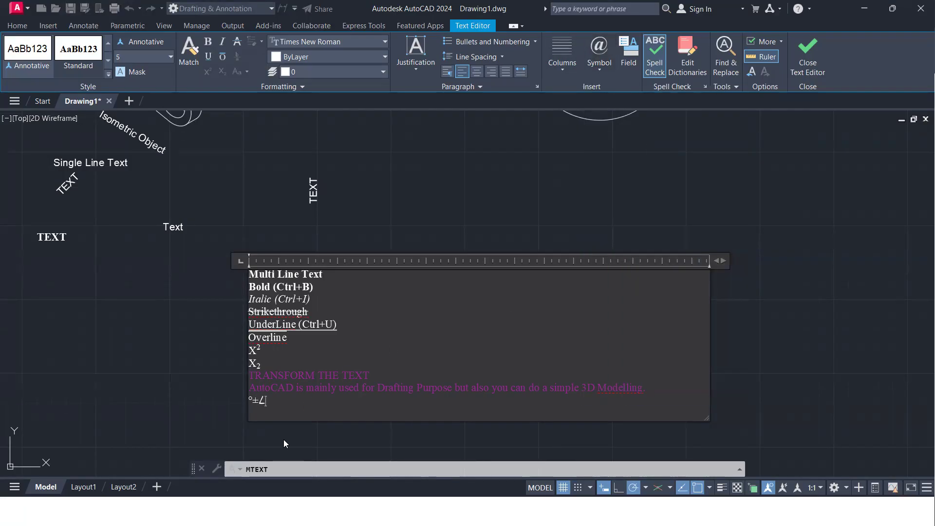
Browse the Character Map of other insertable symbols and close it without choosing a character
scroll(301, 404, "up", 3)
scroll(300, 403, "down", 5)
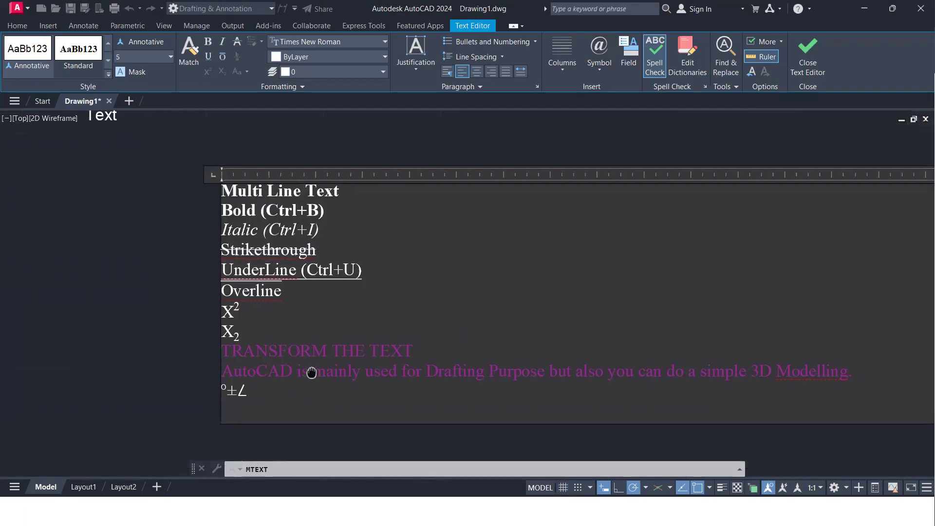
left_click(599, 71)
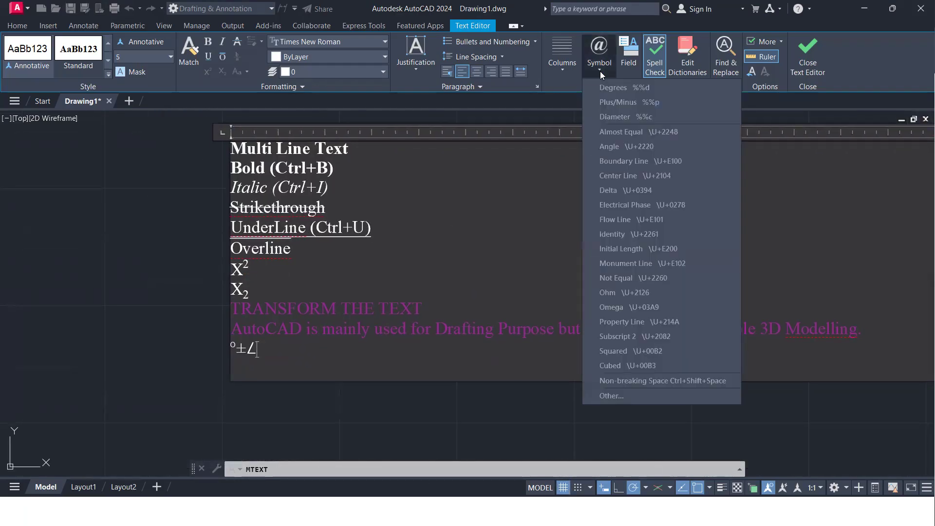
left_click(626, 392)
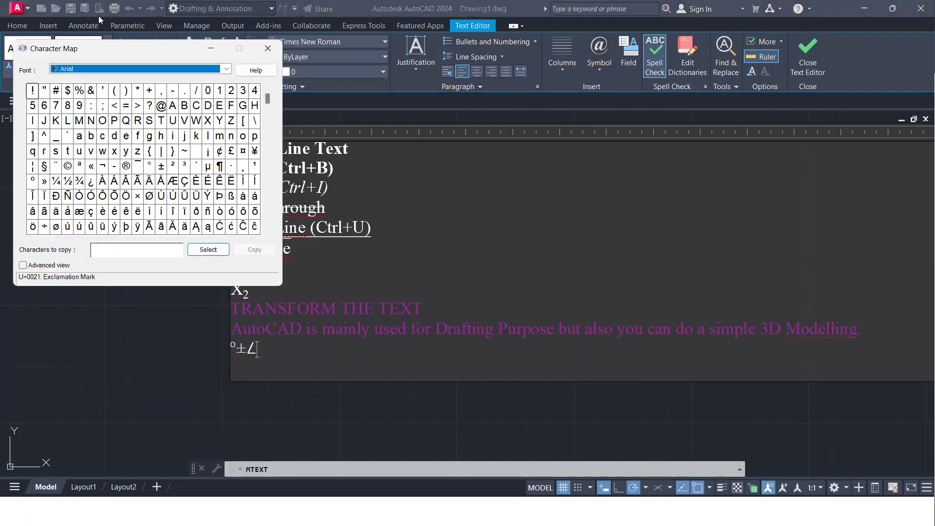
left_click_drag(163, 51, 509, 82)
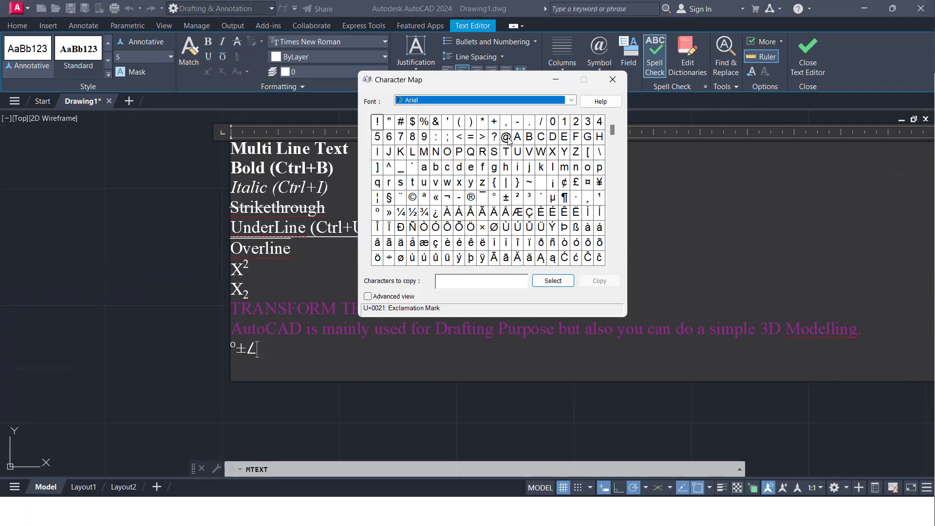
left_click(612, 79)
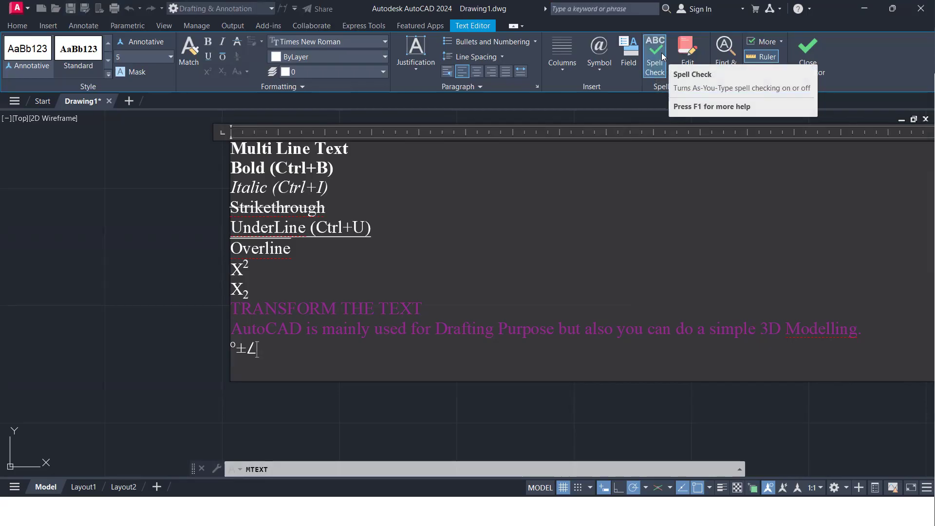
Select the word Overline, turn as-you-type spell checking off and on again, and inspect the underlined words
left_click_drag(294, 250, 230, 259)
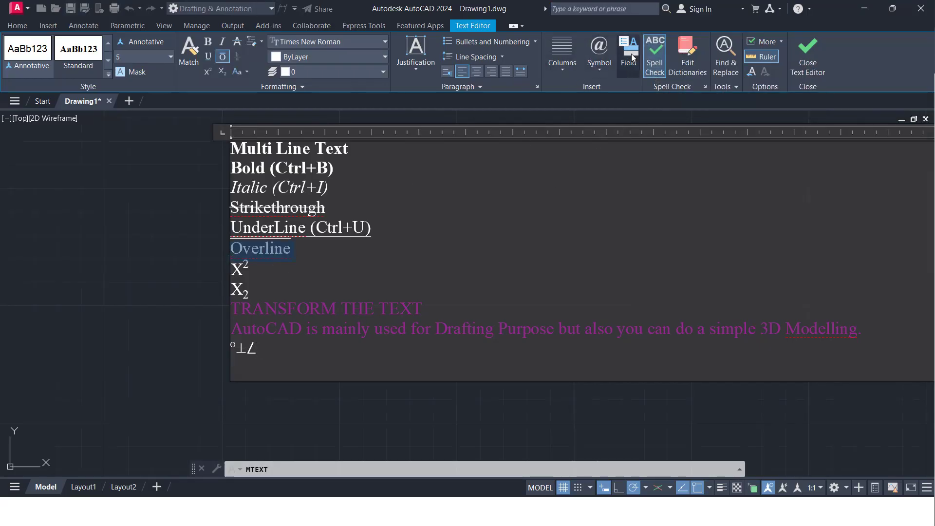
left_click(656, 53)
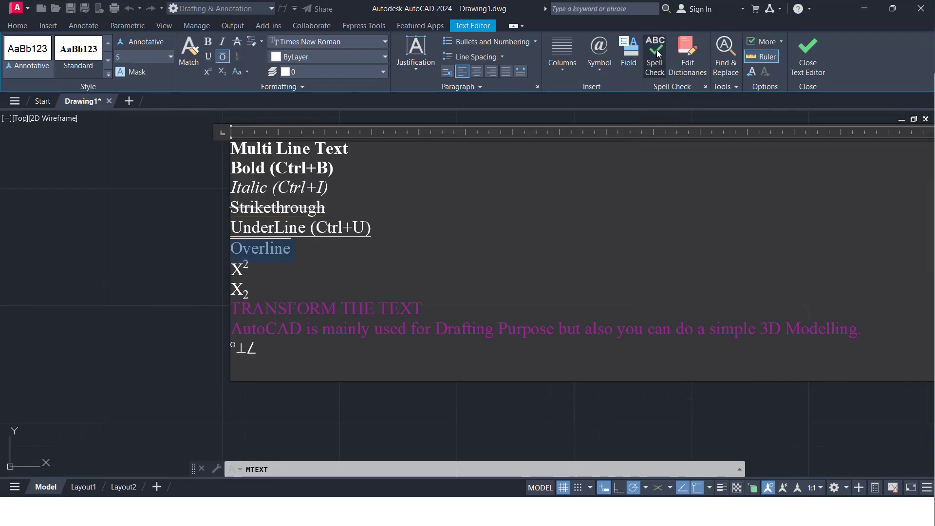
left_click(656, 54)
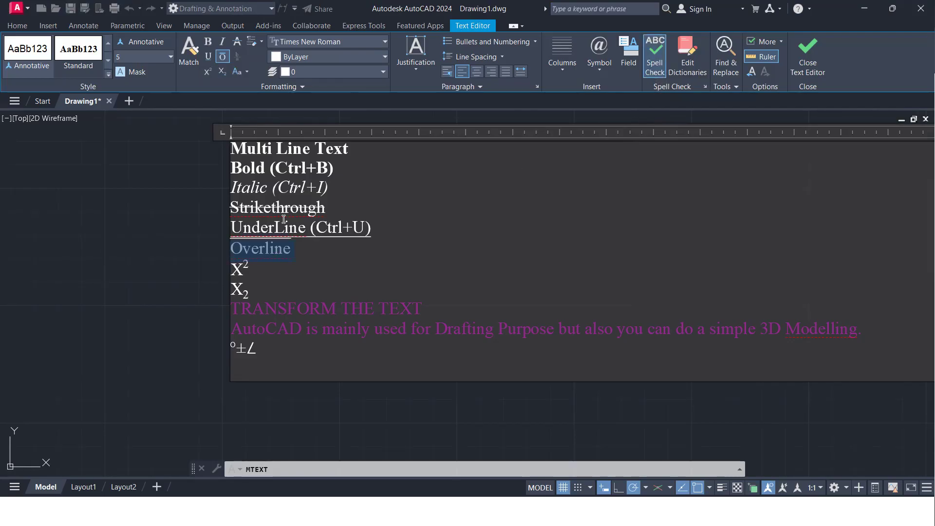
scroll(283, 219, "up", 4)
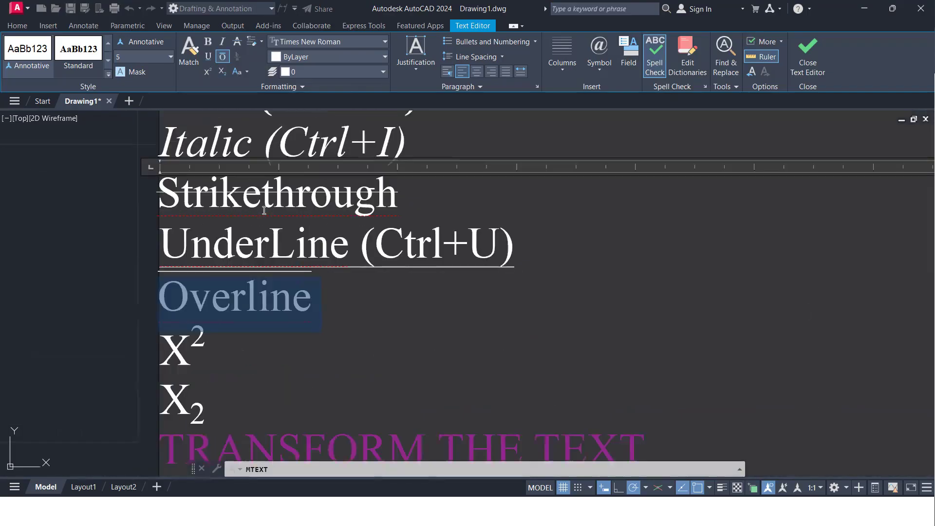
scroll(264, 211, "down", 4)
scroll(265, 210, "up", 2)
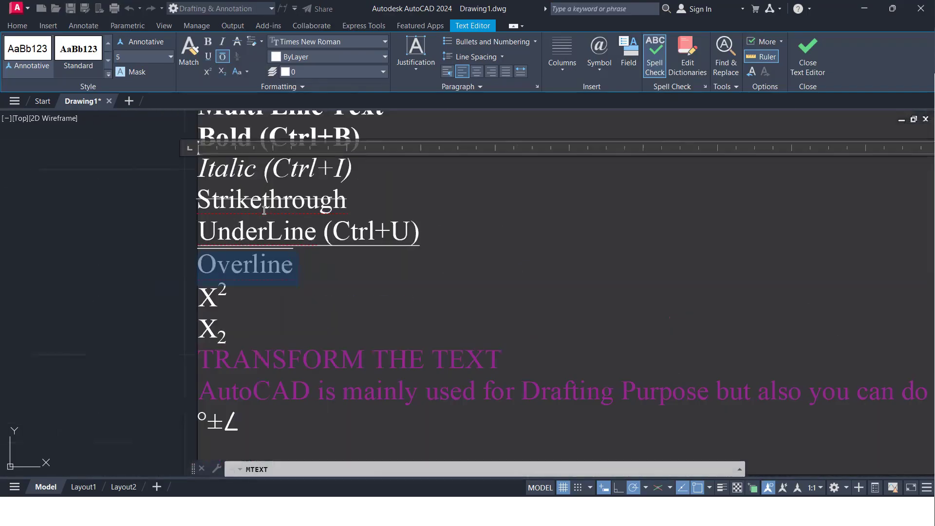
scroll(265, 210, "down", 3)
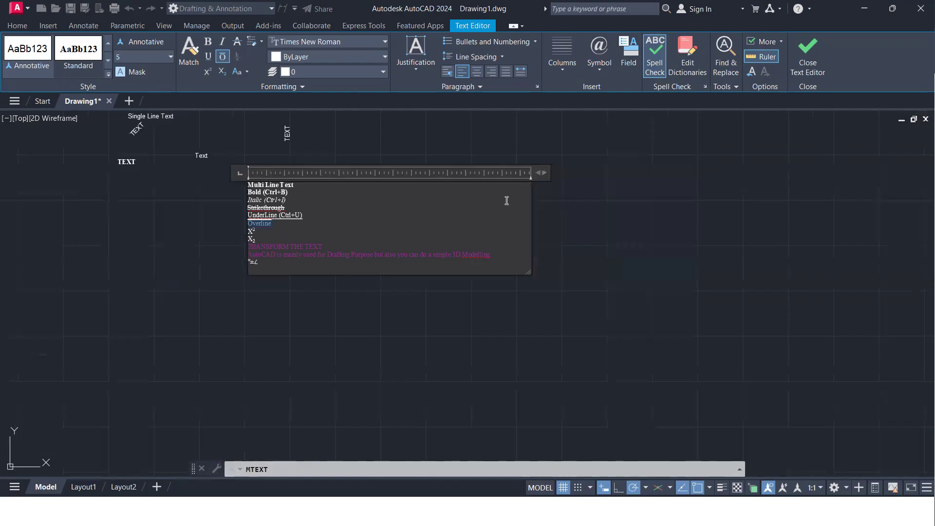
Widen and lengthen the multiline text frame, and finish editing the text
scroll(507, 200, "up", 2)
left_click_drag(560, 159, 624, 173)
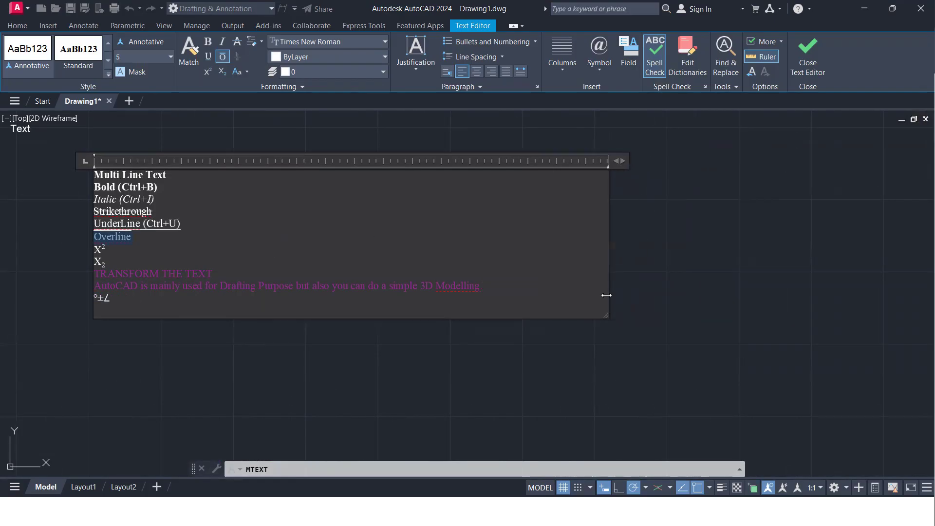
left_click_drag(604, 320, 654, 406)
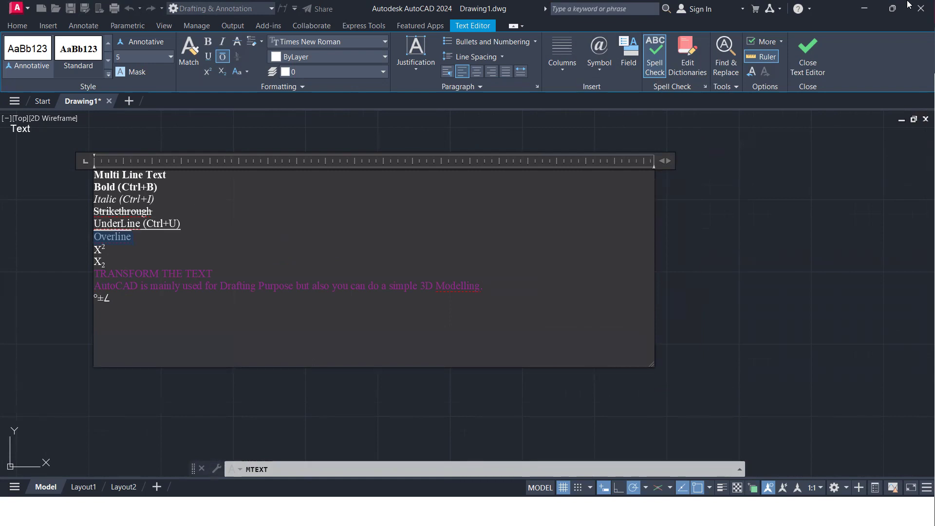
left_click(807, 59)
Examine the formatting of the finished multiline text in the drawing
scroll(149, 233, "up", 2)
scroll(149, 233, "up", 2)
mouse_move(121, 246)
middle_mouse_down()
mouse_move(414, 270)
mouse_move(461, 313)
middle_mouse_up()
scroll(414, 269, "down", 4)
scroll(408, 285, "up", 4)
scroll(408, 283, "down", 6)
mouse_move(408, 284)
middle_mouse_down()
mouse_move(481, 268)
mouse_move(327, 238)
mouse_move(314, 219)
middle_mouse_up()
scroll(518, 271, "up", 5)
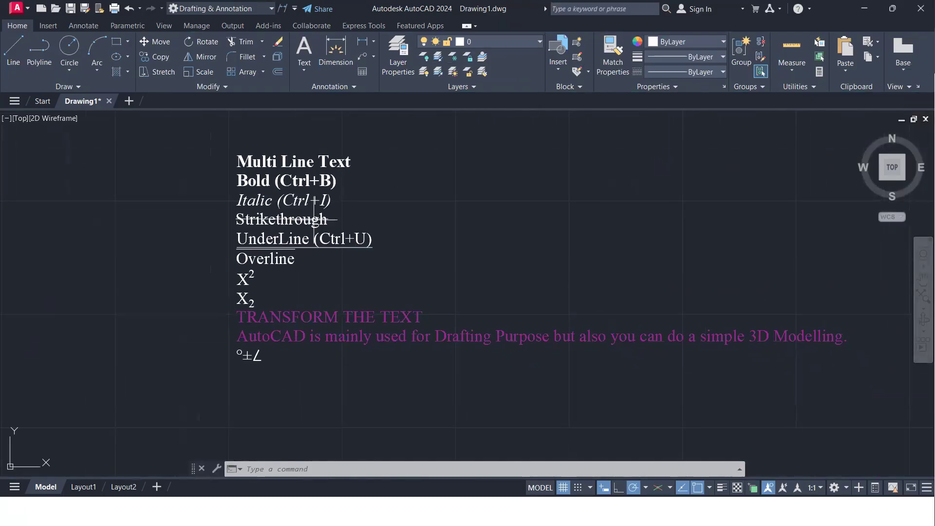
scroll(323, 220, "down", 2)
mouse_move(329, 220)
middle_mouse_down()
mouse_move(382, 218)
mouse_move(367, 229)
mouse_move(384, 226)
middle_mouse_up()
scroll(385, 226, "up", 2)
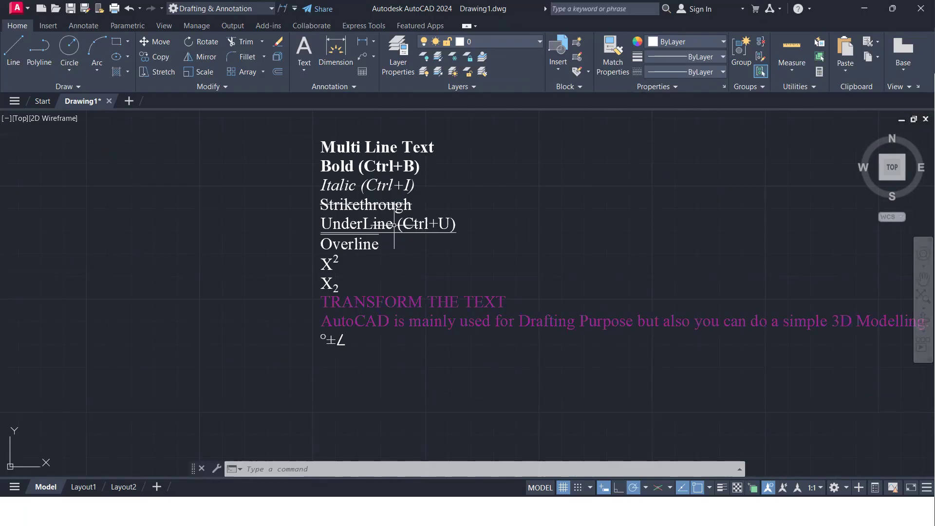
scroll(394, 225, "up", 1)
middle_click_drag(394, 225, 678, 266)
Read the Annotation Tools list of text commands next to the isometric object
scroll(207, 223, "down", 2)
middle_click_drag(239, 235, 589, 399)
middle_click_drag(399, 200, 402, 291)
scroll(388, 213, "up", 5)
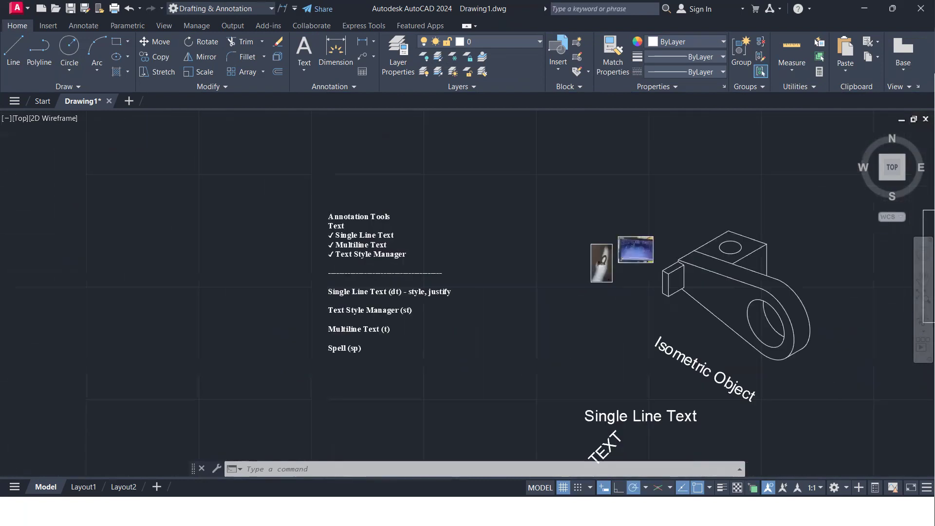
middle_click_drag(424, 223, 410, 234)
scroll(410, 234, "down", 4)
scroll(403, 308, "down", 2)
scroll(396, 286, "up", 4)
Start a spelling check of the entire drawing with the SPELL command, using the American English dictionary
mouse_move(472, 344)
middle_mouse_down()
mouse_move(244, 274)
mouse_move(193, 195)
middle_mouse_up()
scroll(224, 180, "down", 2)
middle_click_drag(523, 332, 460, 281)
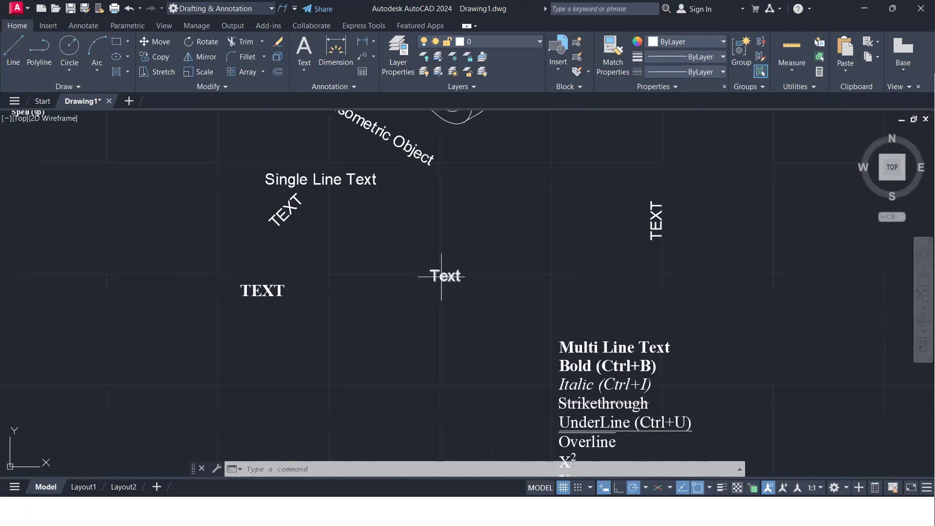
type("Sp")
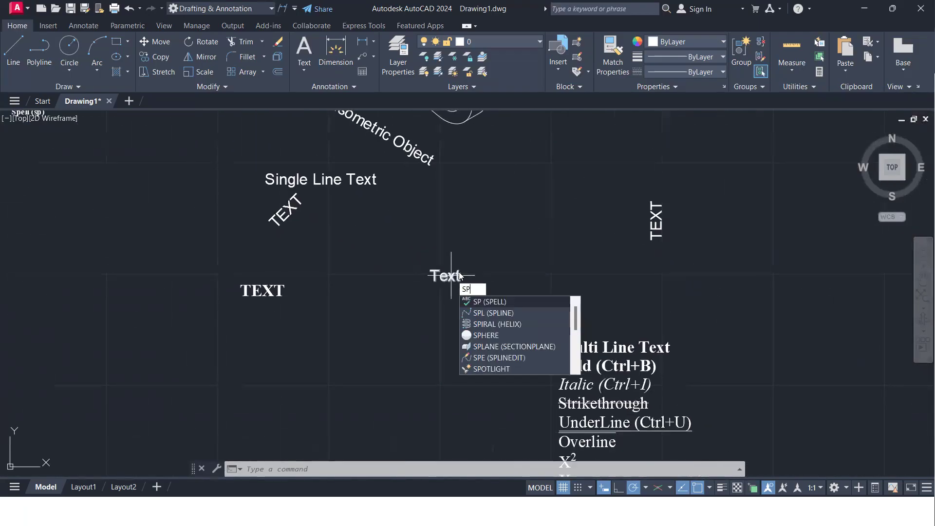
key("Return")
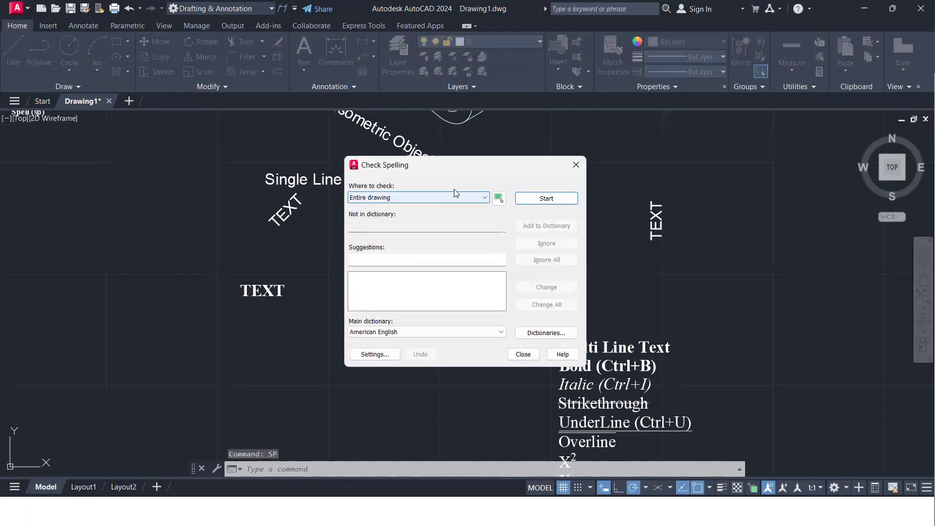
left_click_drag(461, 169, 559, 152)
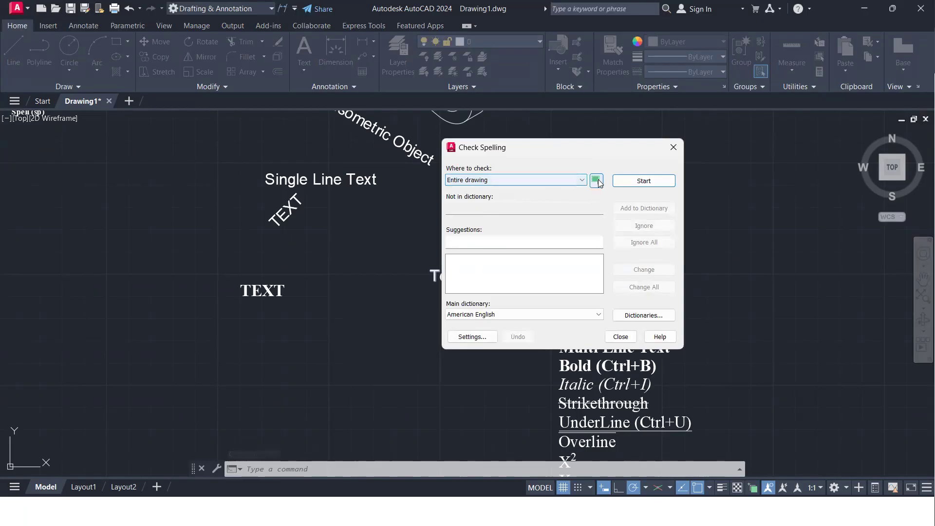
left_click(634, 180)
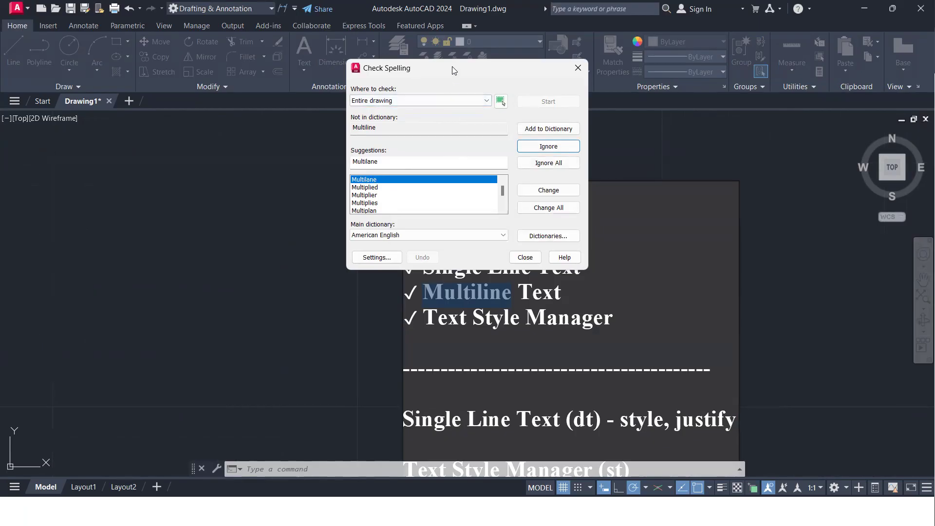
Move the Check Spelling dialog clear of the text and ignore the flagged words Multiline, dt and st in the Annotation Tools list
left_click_drag(444, 76, 259, 147)
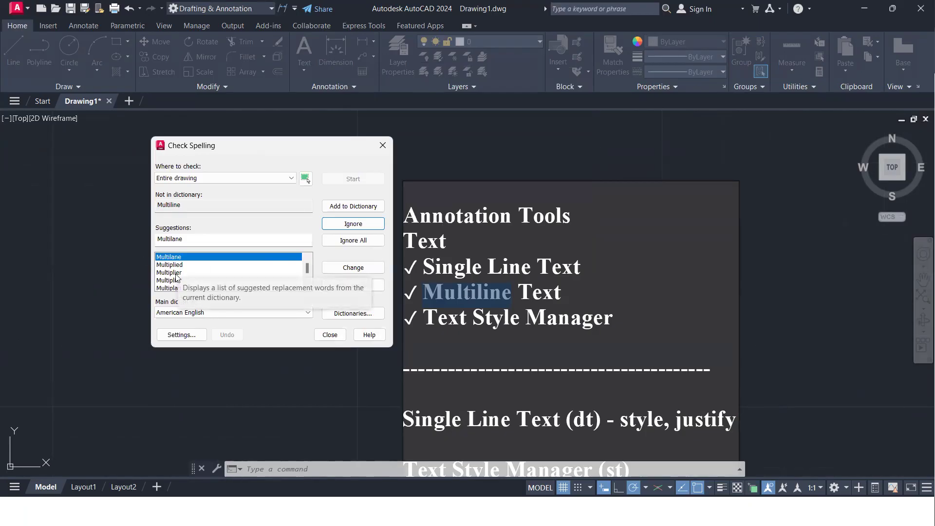
scroll(177, 280, "down", 4)
scroll(176, 280, "down", 1)
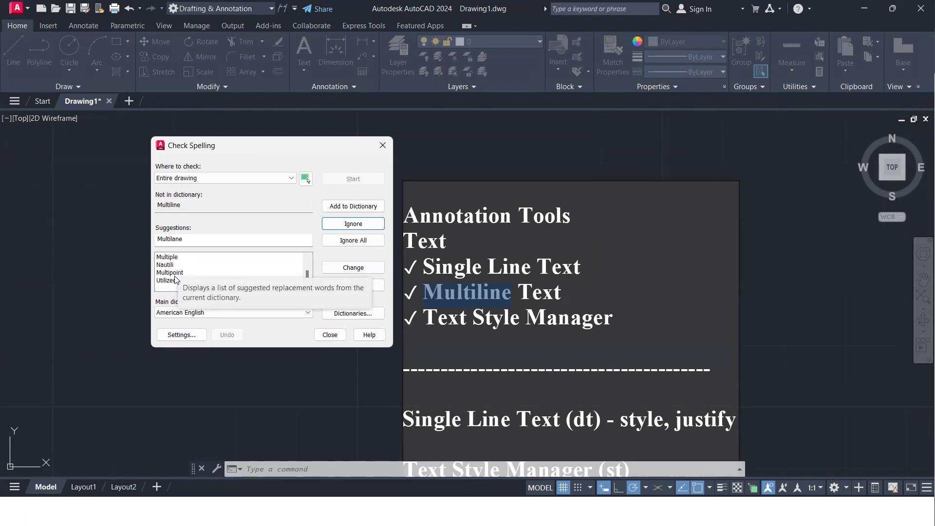
left_click(352, 225)
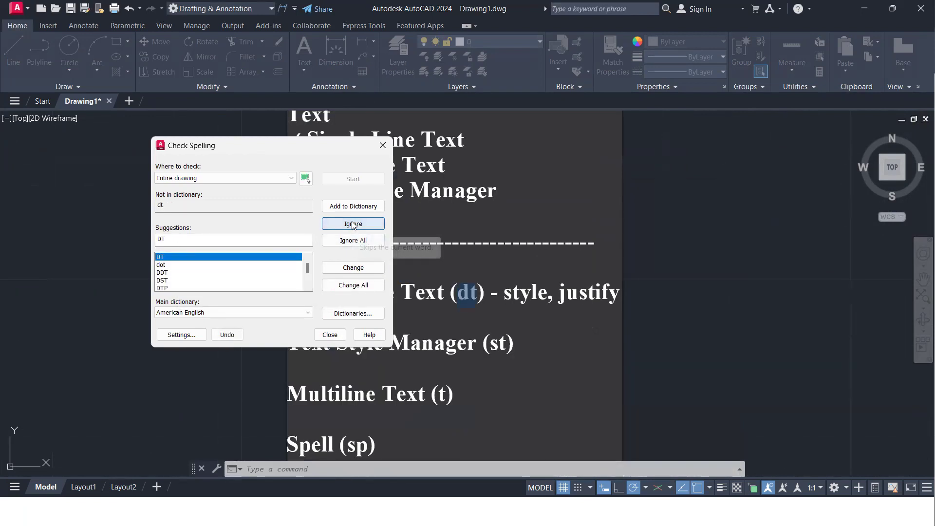
left_click(354, 225)
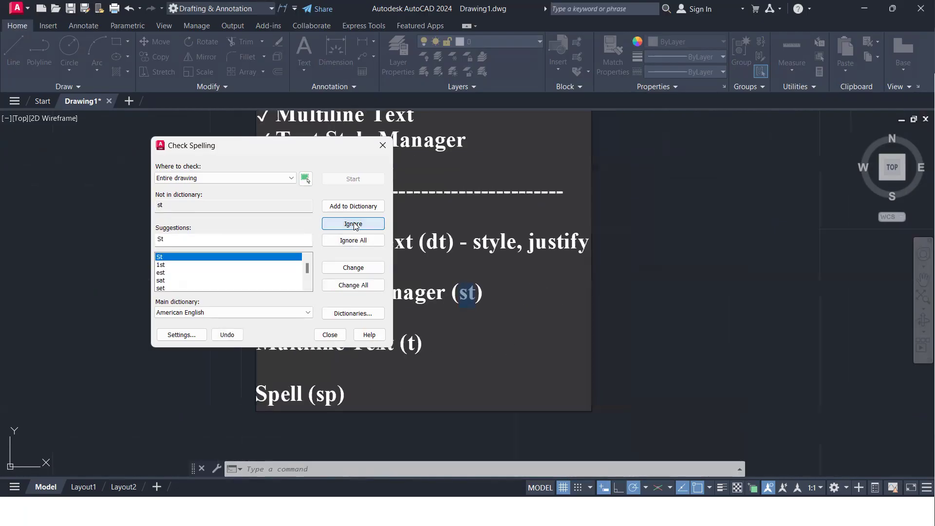
left_click(354, 223)
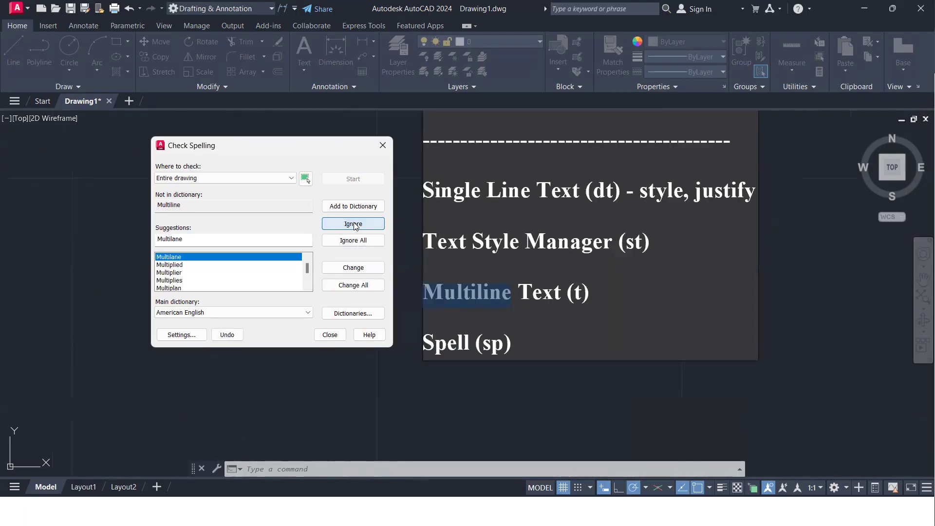
left_click(353, 224)
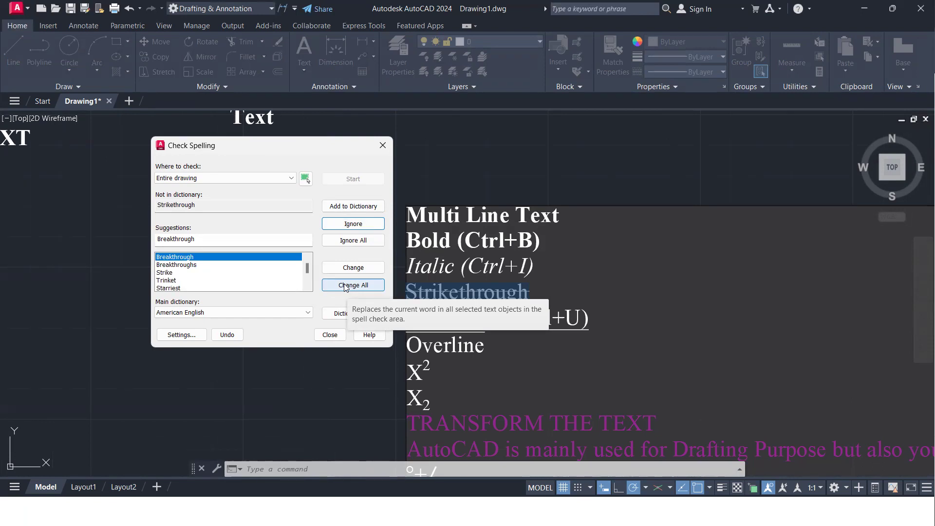
Replace Strikethrough with the suggestion Breakthrough in the multiline text, and ignore all occurrences of UnderLine
left_click(361, 269)
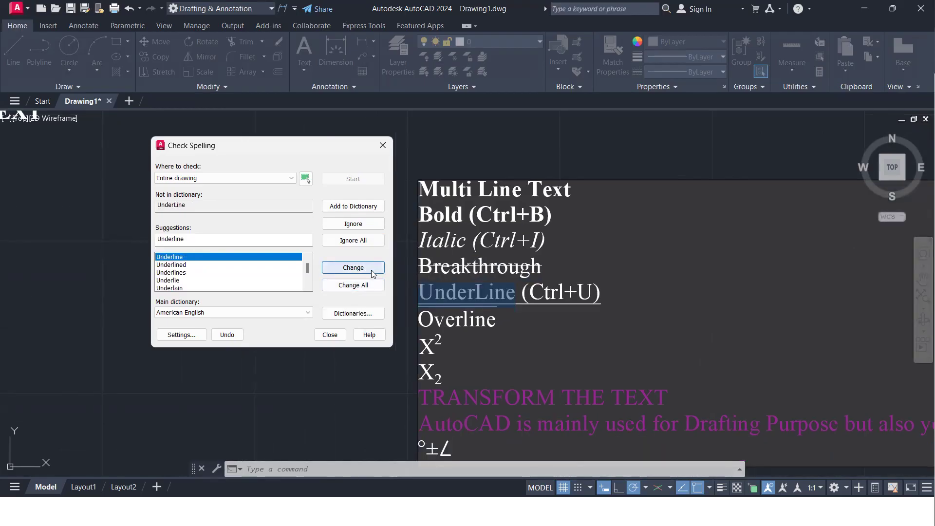
left_click(358, 245)
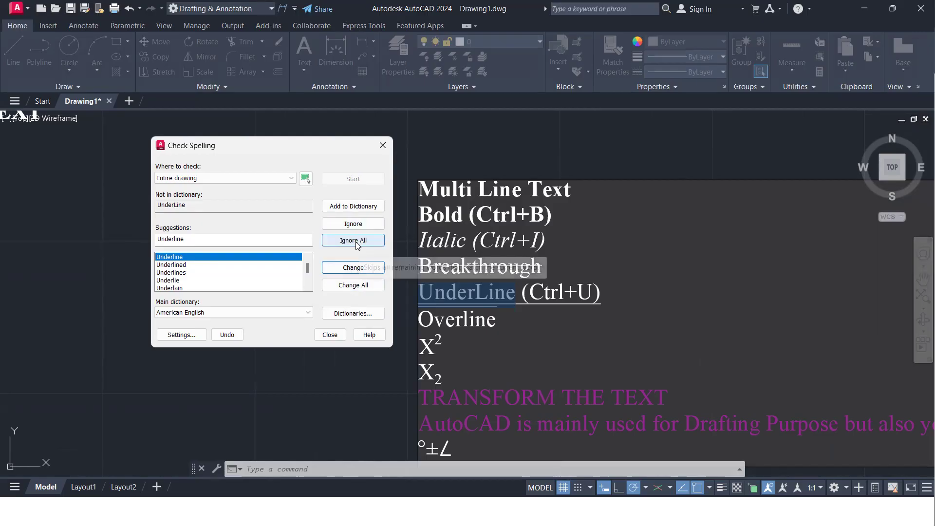
left_click(363, 240)
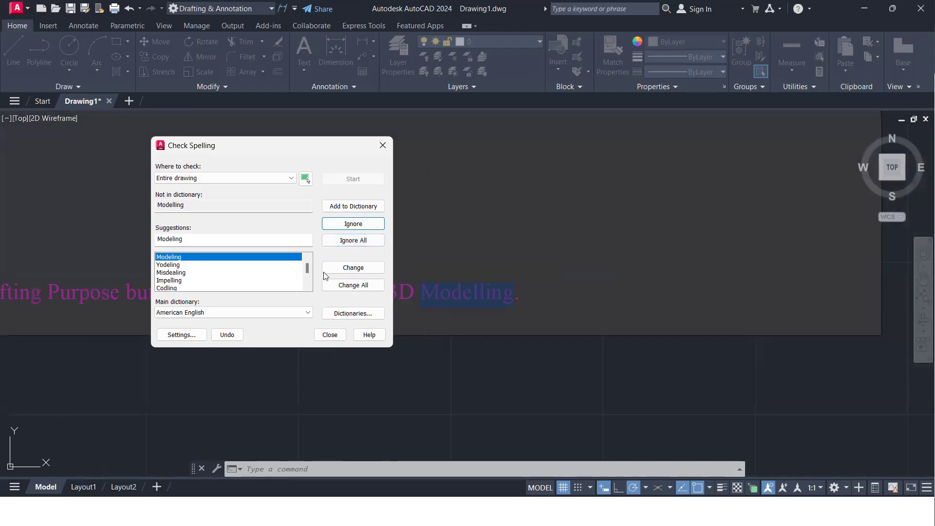
Change Modelling to Modeling in the purple sentence, then finish the spelling check and close its dialog
left_click(345, 272)
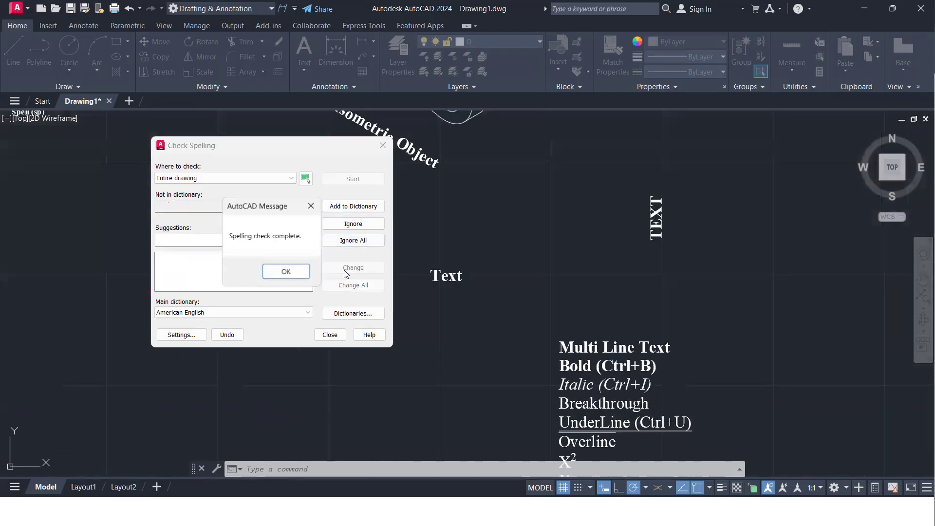
left_click(275, 270)
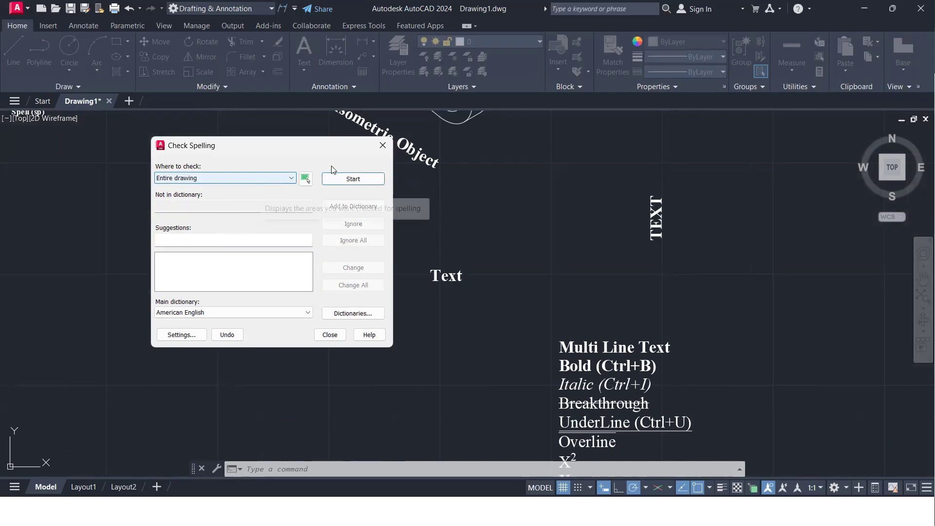
left_click(382, 145)
Examine the spell-checked multiline text, including its replaced struck-through word and the purple sentence
scroll(418, 357, "down", 5)
scroll(424, 303, "up", 6)
mouse_move(424, 302)
middle_mouse_down()
mouse_move(547, 314)
mouse_move(635, 342)
middle_mouse_up()
middle_click_drag(346, 244, 667, 516)
scroll(396, 295, "up", 2)
middle_click_drag(412, 290, 169, 193)
scroll(182, 190, "down", 6)
scroll(501, 321, "up", 2)
middle_click_drag(484, 318, 490, 319)
scroll(419, 307, "up", 2)
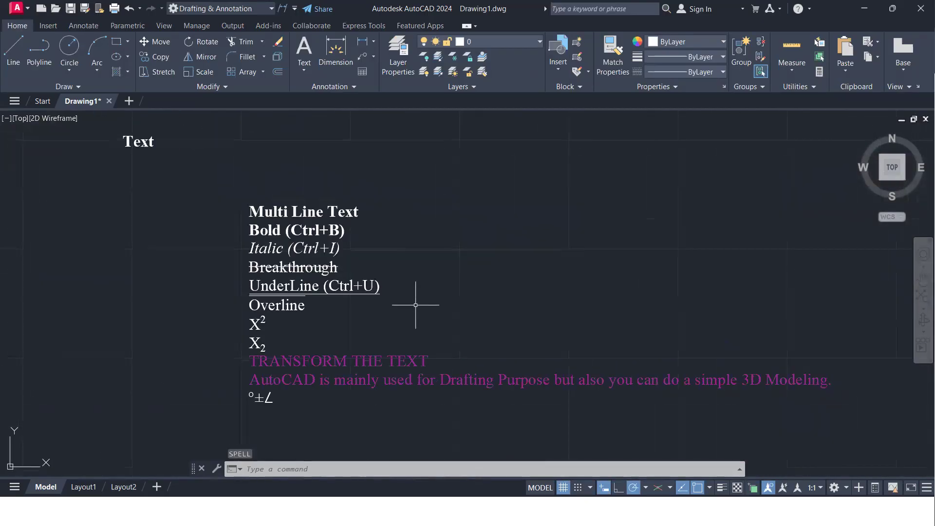
scroll(420, 306, "up", 2)
middle_click_drag(415, 307, 494, 278)
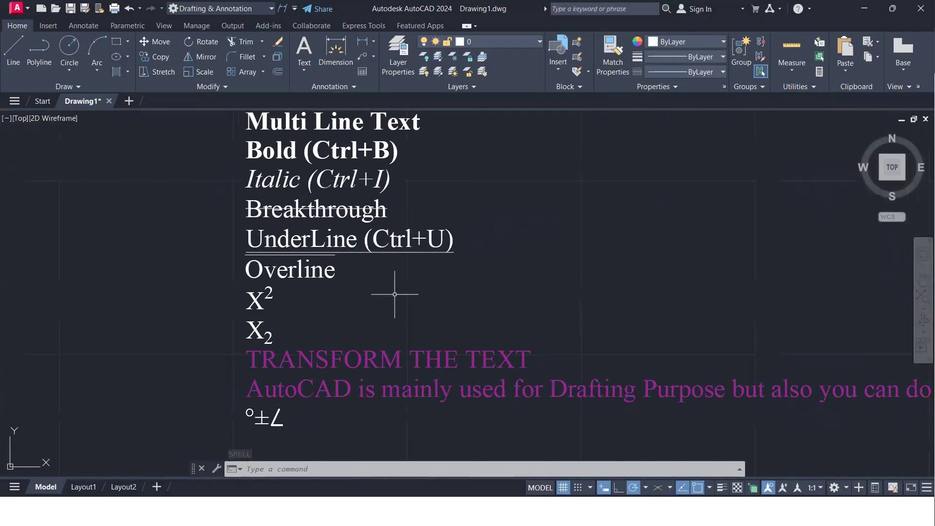
Review the isometric object with its slanted label and the single-line texts placed around it
scroll(394, 294, "down", 6)
middle_click_drag(394, 294, 580, 444)
scroll(531, 410, "up", 4)
scroll(533, 384, "up", 3)
scroll(428, 367, "up", 4)
scroll(415, 347, "down", 6)
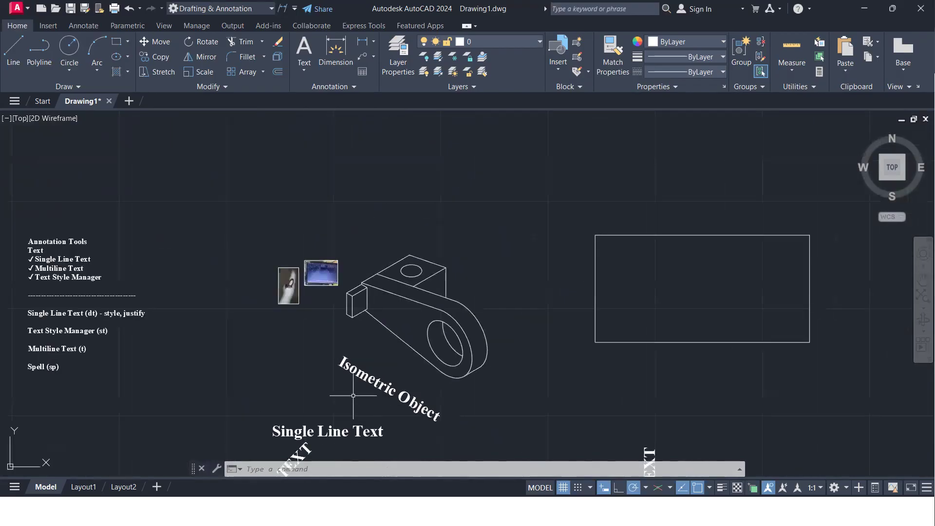
middle_click_drag(355, 399, 455, 368)
scroll(455, 360, "up", 4)
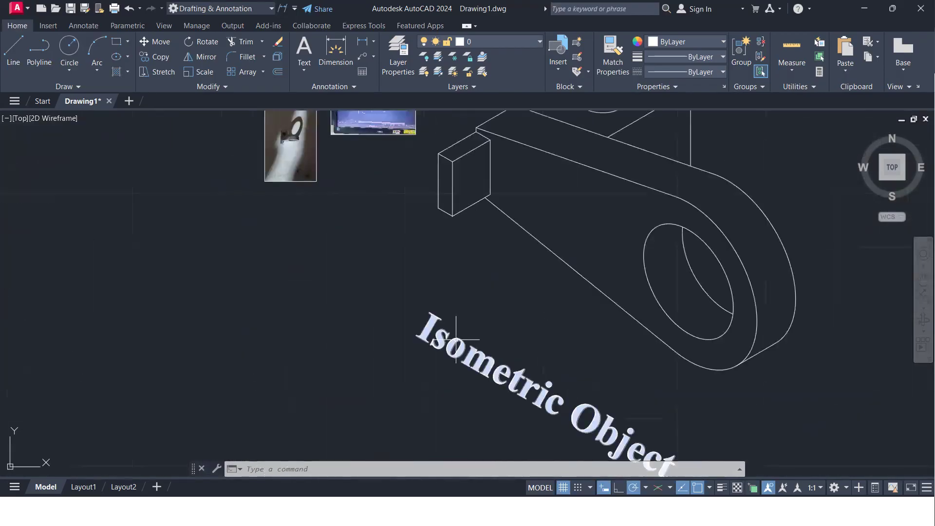
scroll(457, 339, "down", 2)
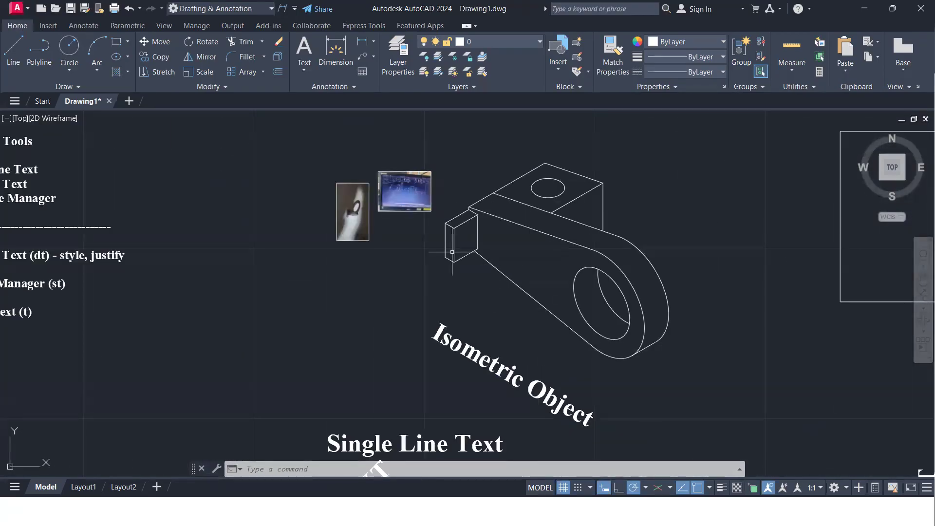
scroll(389, 272, "up", 1)
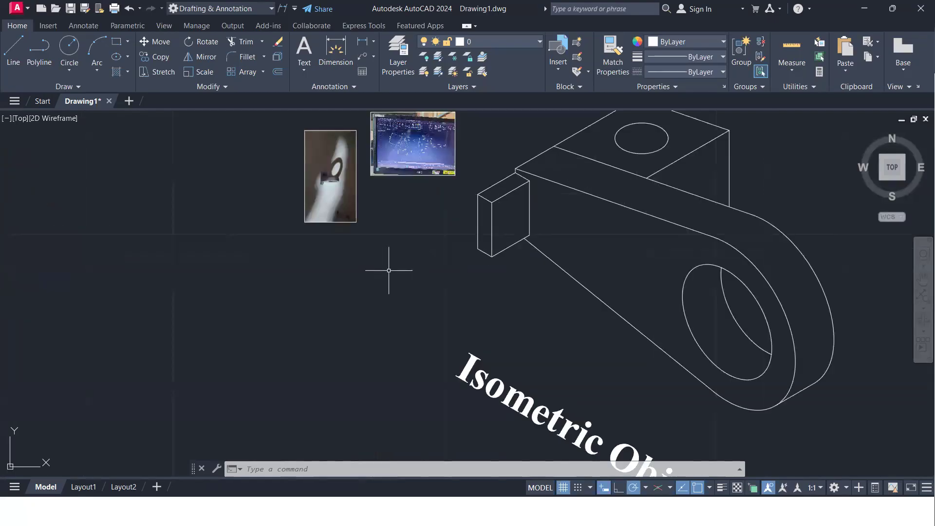
scroll(387, 268, "down", 4)
middle_click_drag(387, 278, 340, 213)
scroll(453, 251, "up", 2)
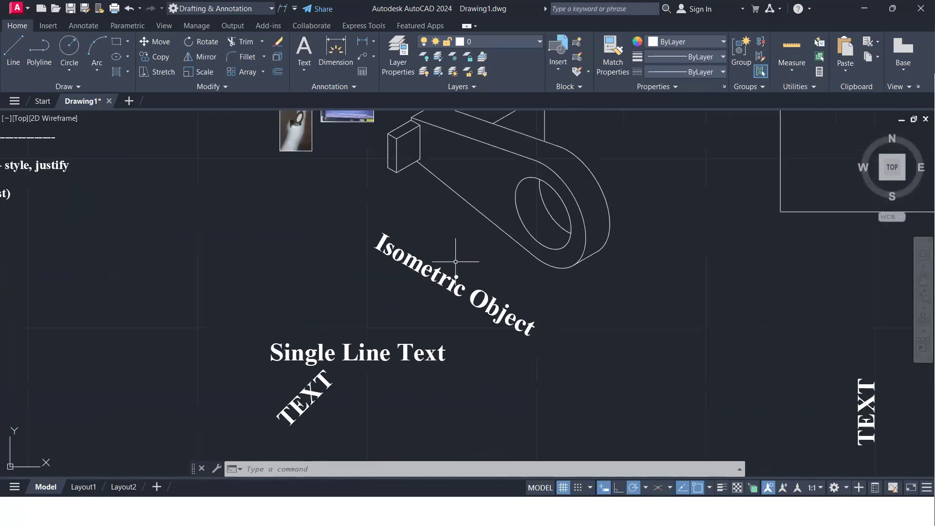
scroll(487, 312, "down", 4)
middle_click_drag(492, 324, 423, 274)
scroll(136, 167, "up", 5)
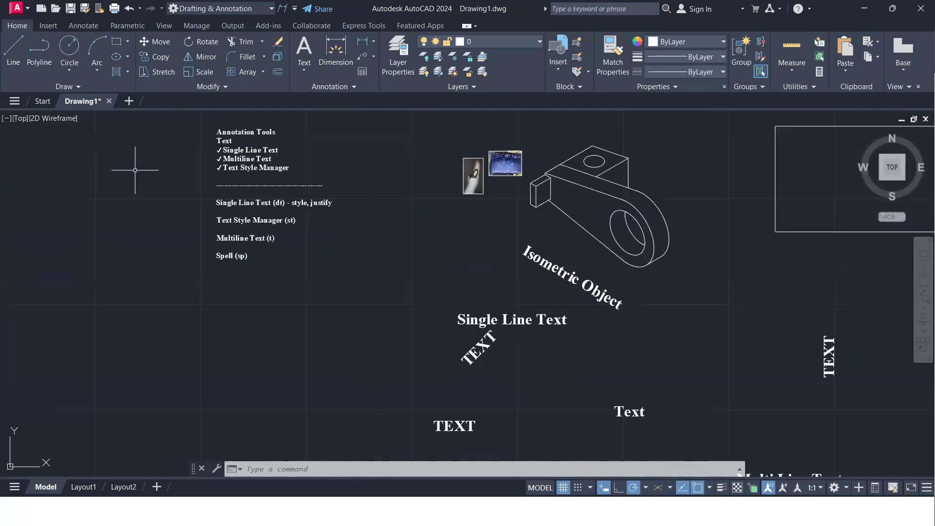
Read through the Annotation Tools list and its command shortcuts for single-line text, text styles, multiline text and spelling
scroll(322, 268, "up", 2)
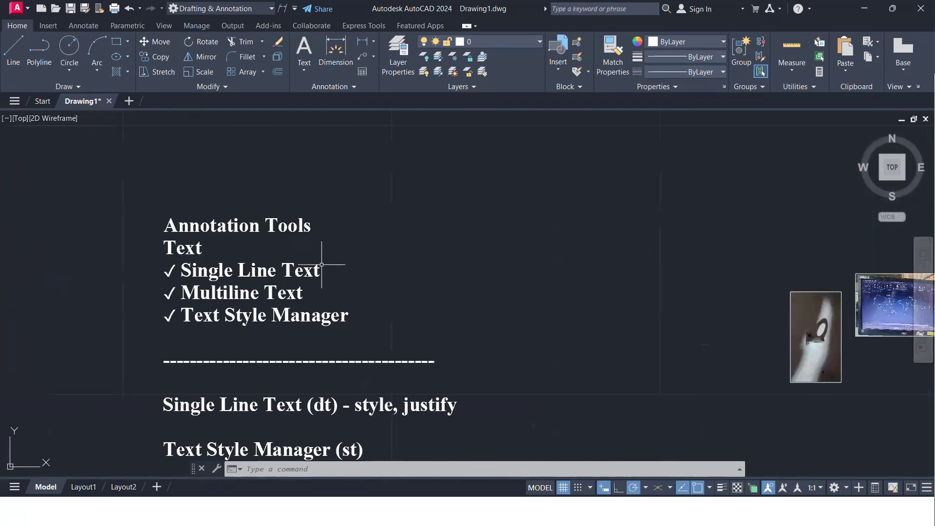
scroll(462, 264, "down", 2)
scroll(482, 257, "down", 2)
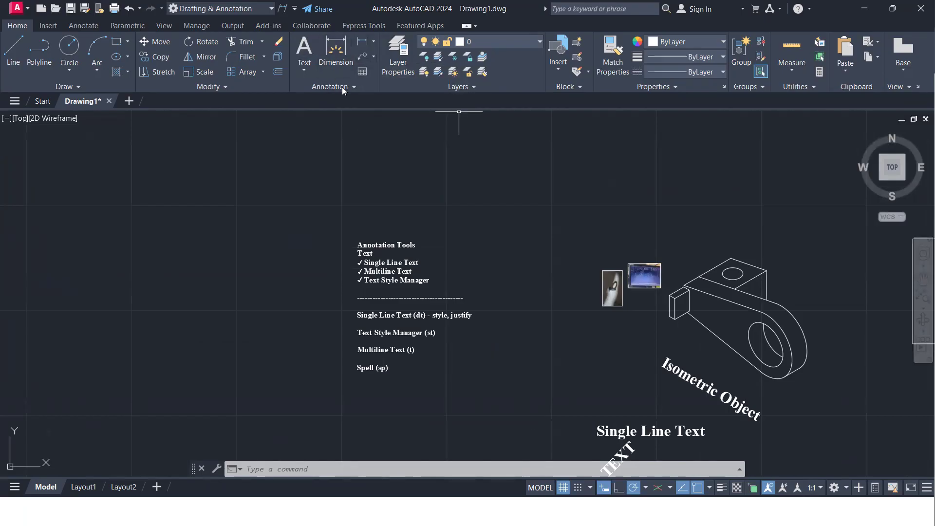
scroll(395, 187, "down", 2)
scroll(394, 187, "up", 5)
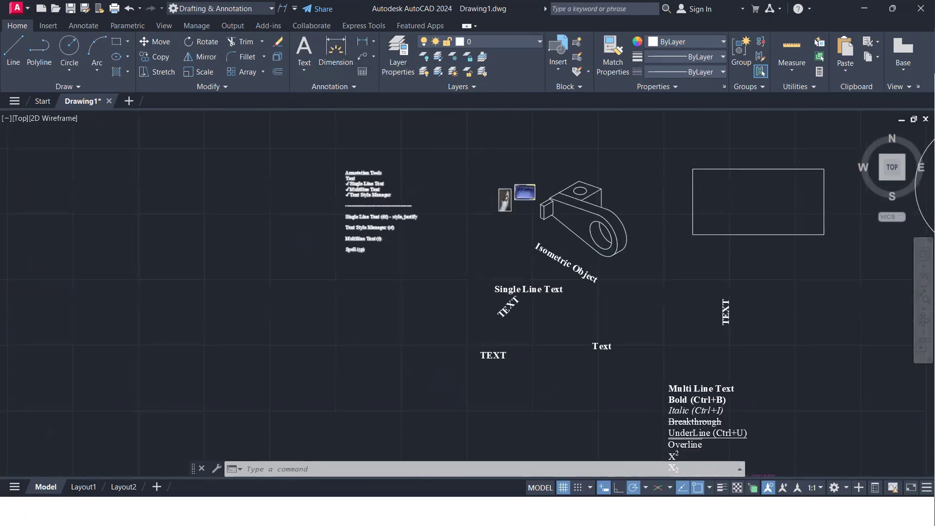
middle_click_drag(417, 191, 348, 215)
scroll(348, 215, "down", 2)
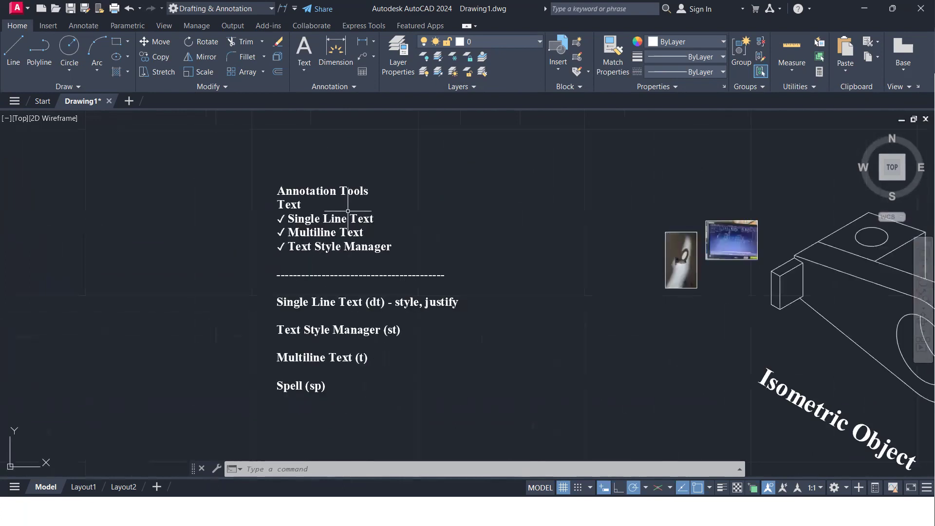
scroll(348, 215, "up", 2)
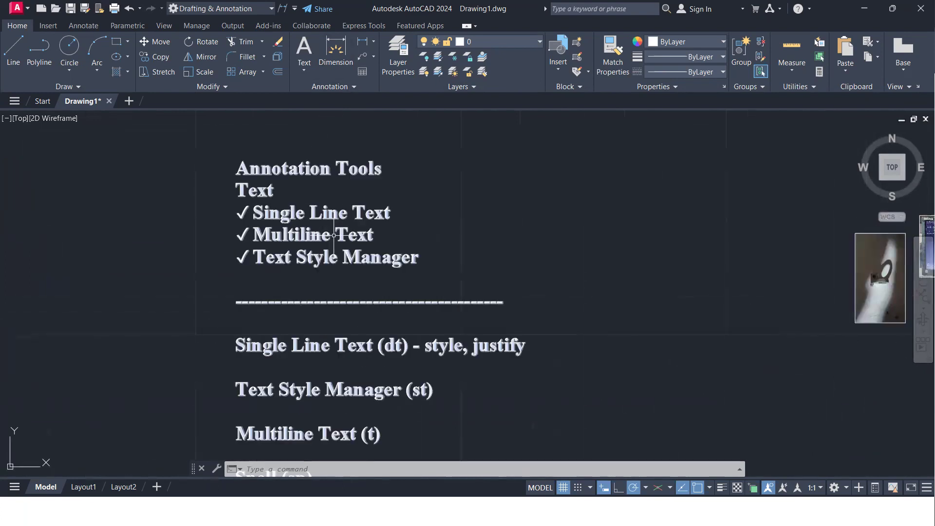
middle_click_drag(335, 245, 331, 228)
scroll(332, 228, "down", 2)
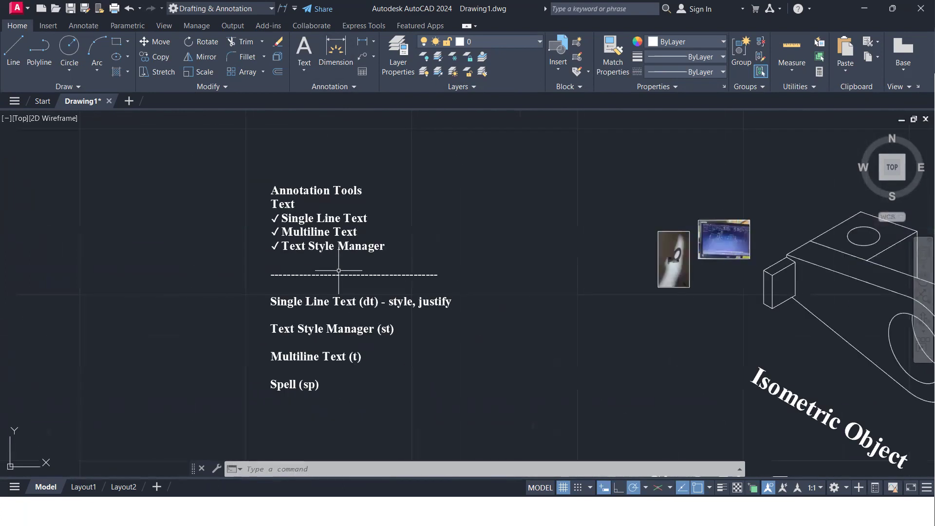
middle_click_drag(334, 268, 328, 257)
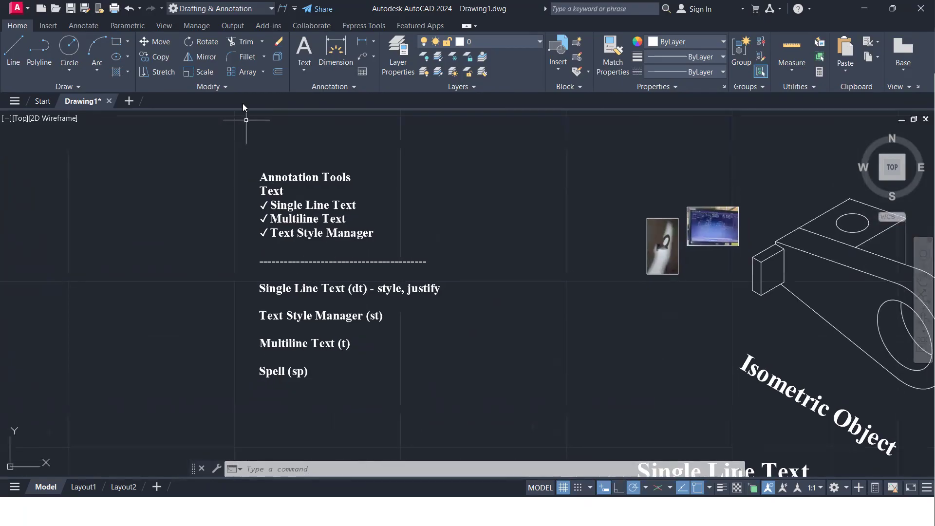